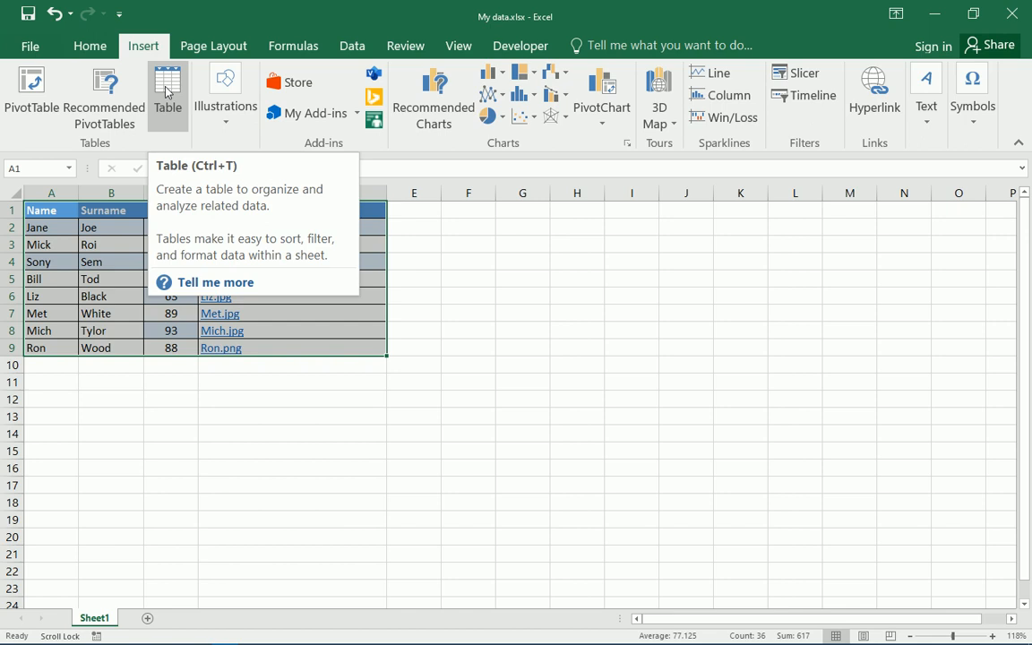
Convert the selected data range A1:D9 into a table with headers
{"action": "left_click", "coordinate": [167, 92]}
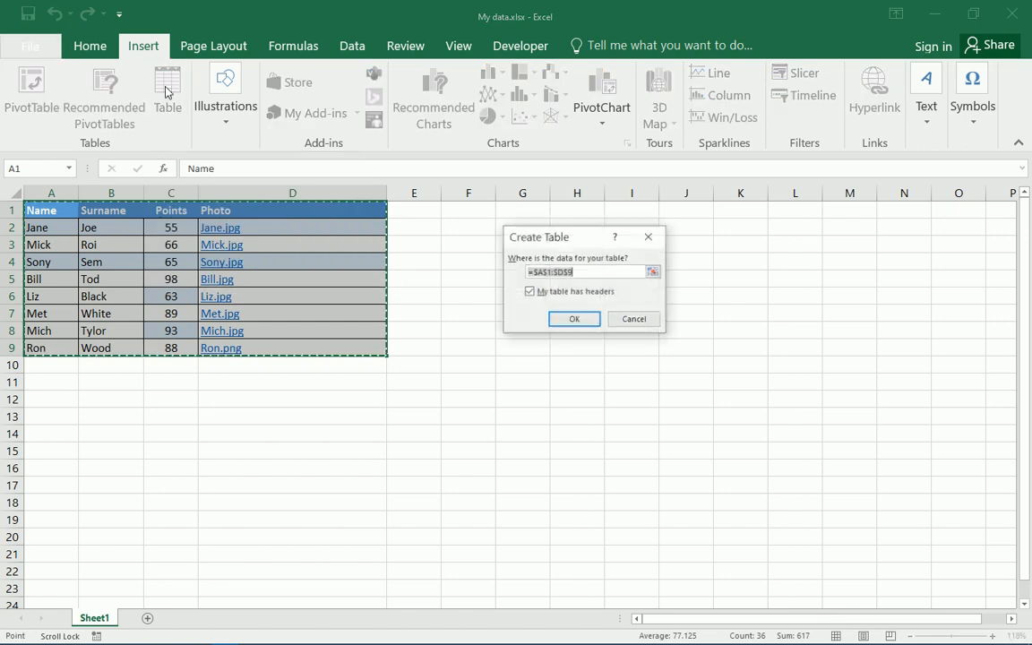
{"action": "left_click", "coordinate": [529, 293]}
{"action": "left_click", "coordinate": [578, 320]}
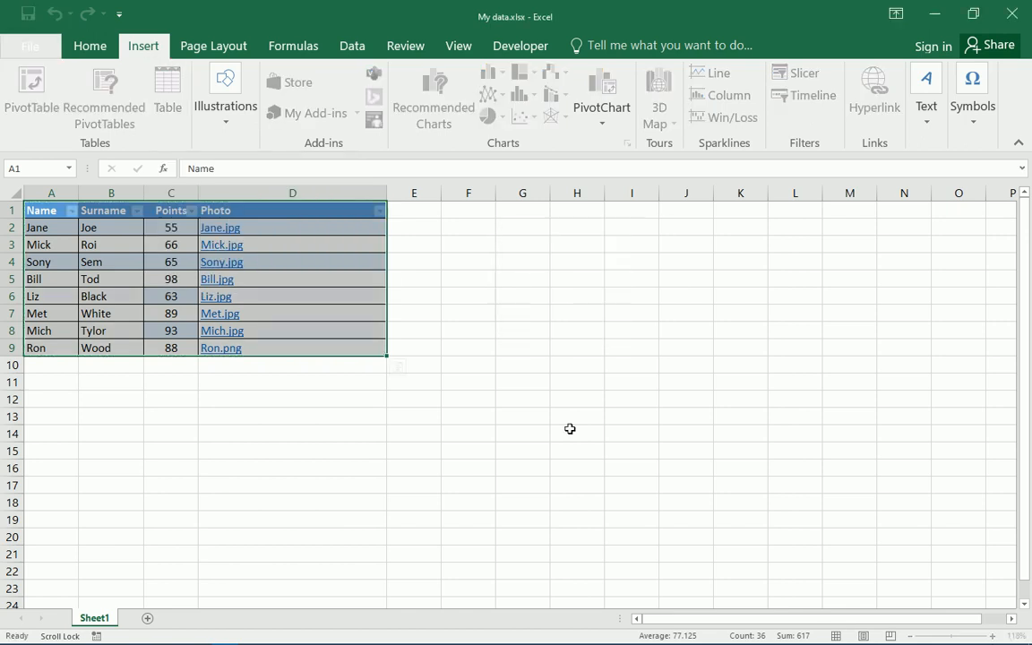
{"action": "left_click", "coordinate": [363, 346]}
Set the hyperlink of Photo cell D2 to the file Jane.jpg in the IMAGES folder
{"action": "left_click", "coordinate": [254, 228]}
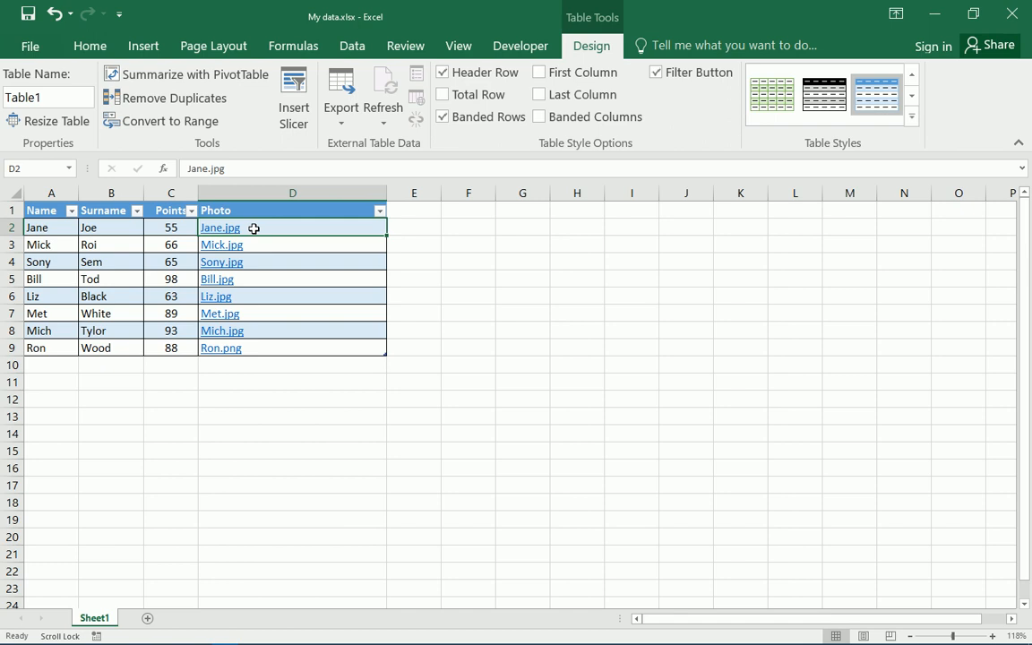
{"action": "left_click", "coordinate": [153, 46]}
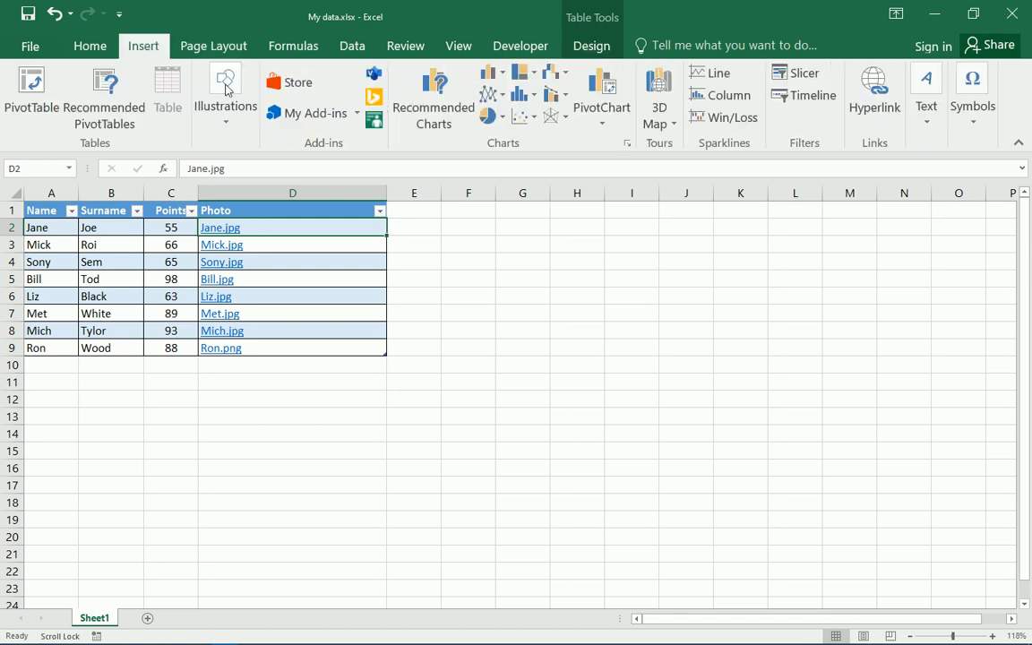
{"action": "left_click", "coordinate": [874, 106]}
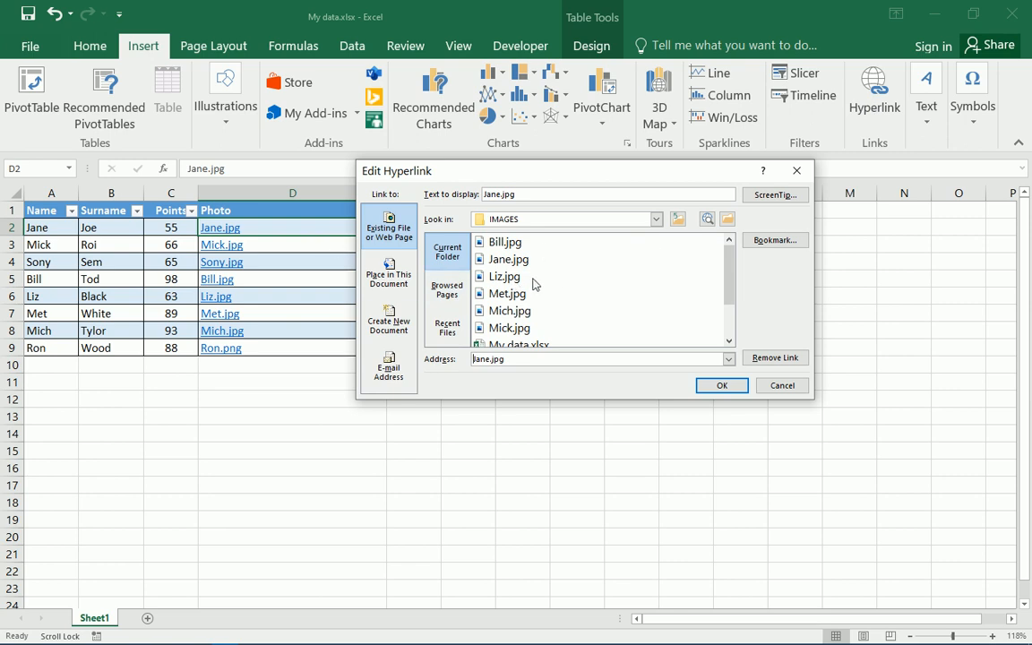
{"action": "left_click", "coordinate": [504, 261]}
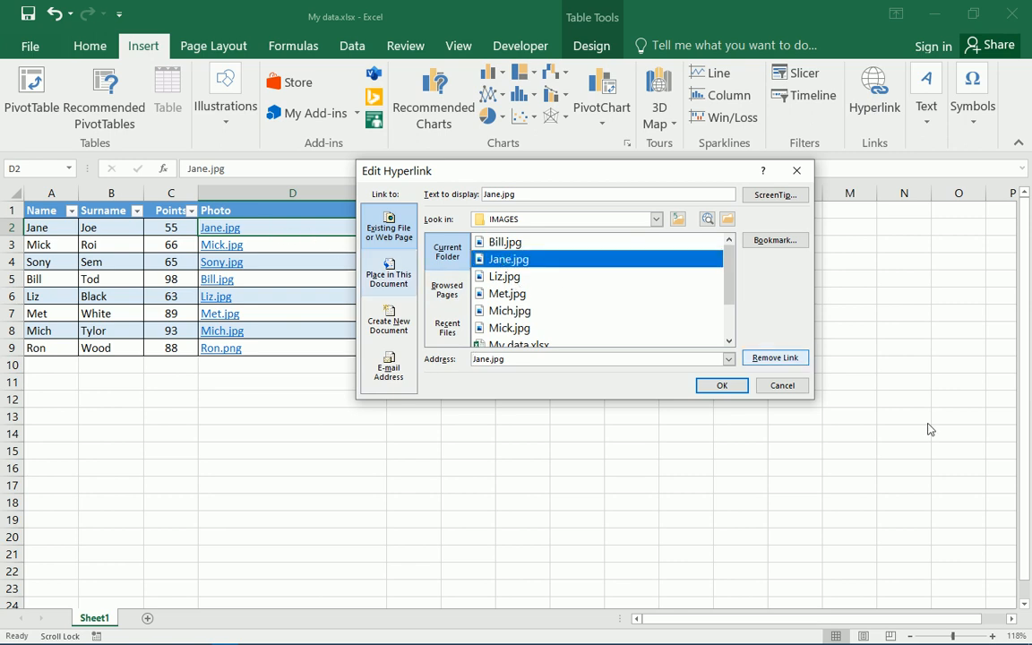
{"action": "left_click", "coordinate": [724, 390]}
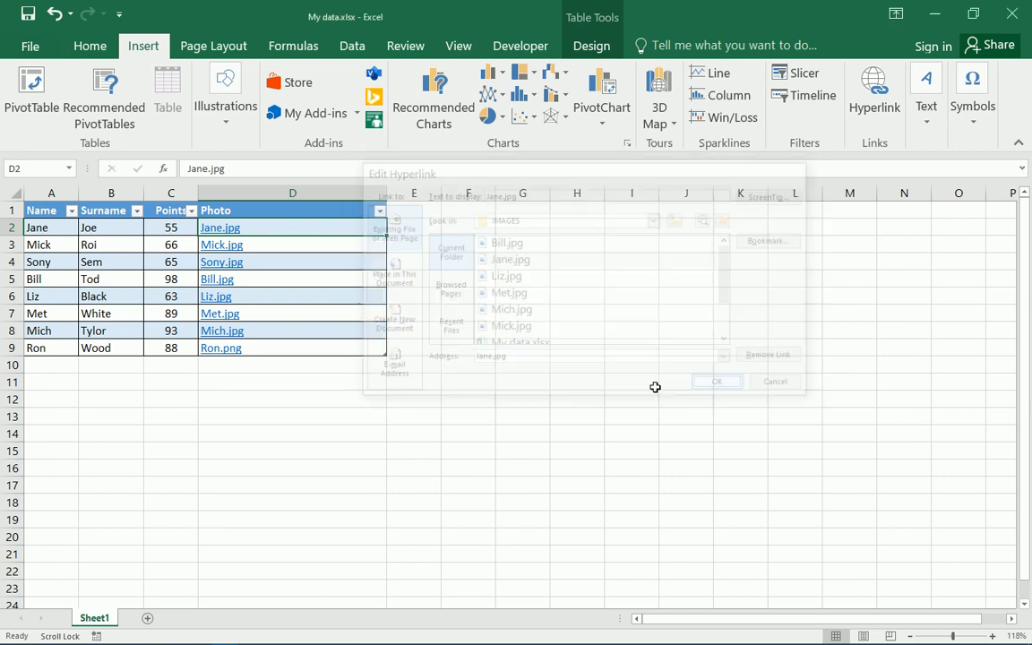
Set the hyperlink of Photo cell D3 to the file Mick.jpg in the IMAGES folder
{"action": "left_click", "coordinate": [269, 253]}
{"action": "left_click", "coordinate": [267, 248]}
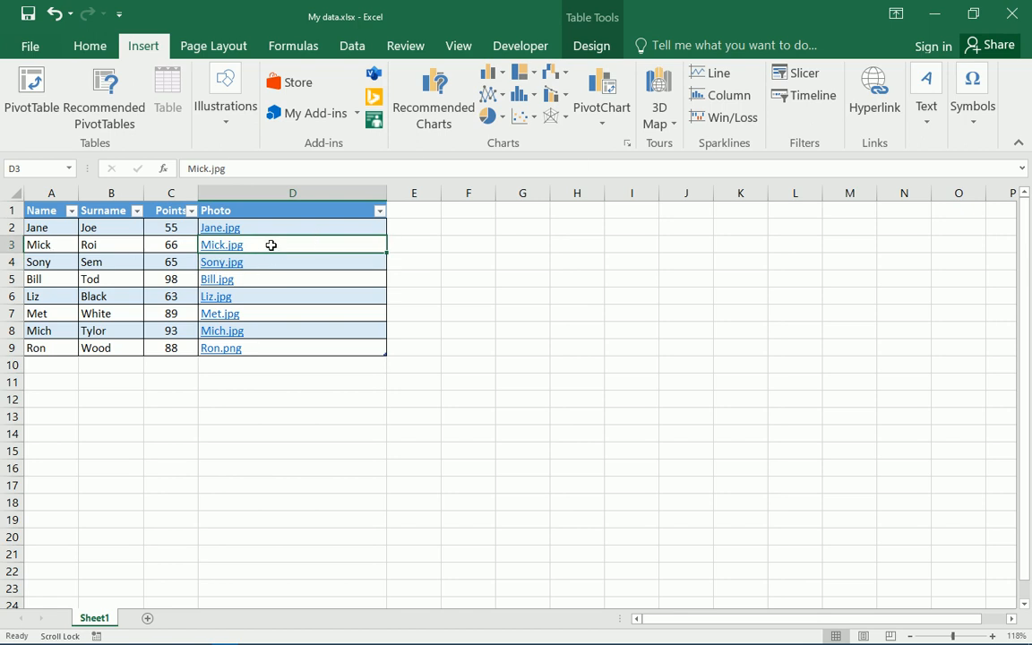
{"action": "left_click", "coordinate": [855, 134]}
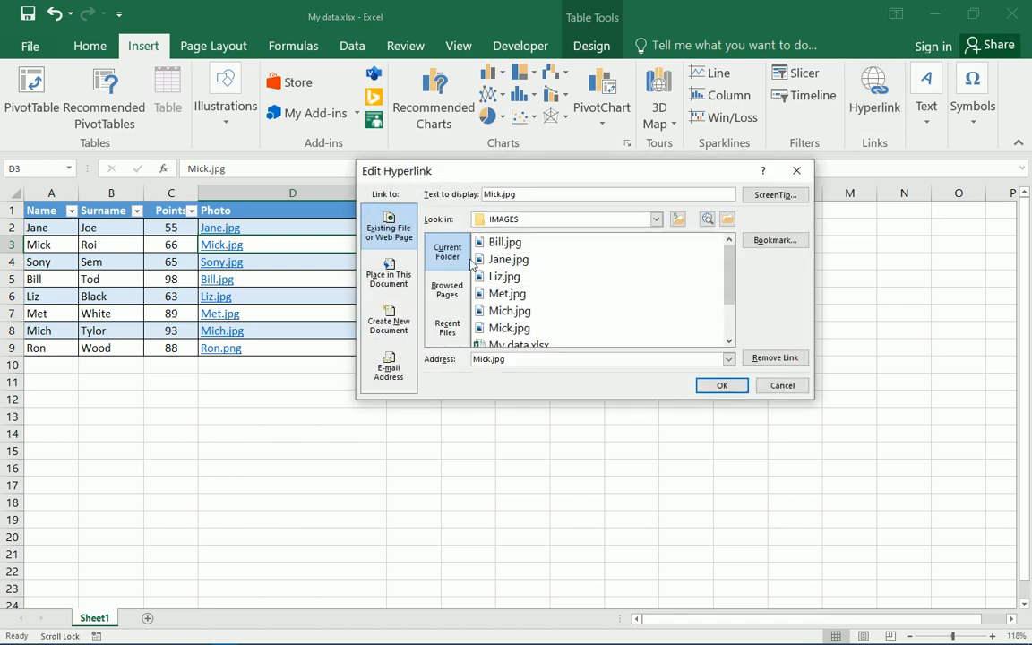
{"action": "left_click", "coordinate": [516, 330]}
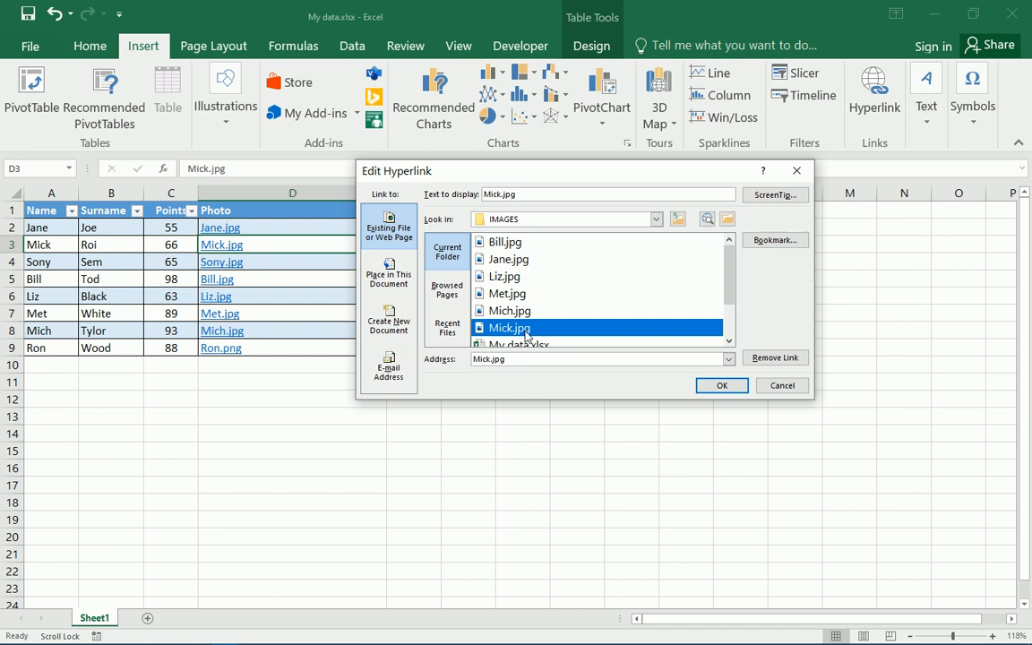
{"action": "left_click", "coordinate": [722, 385]}
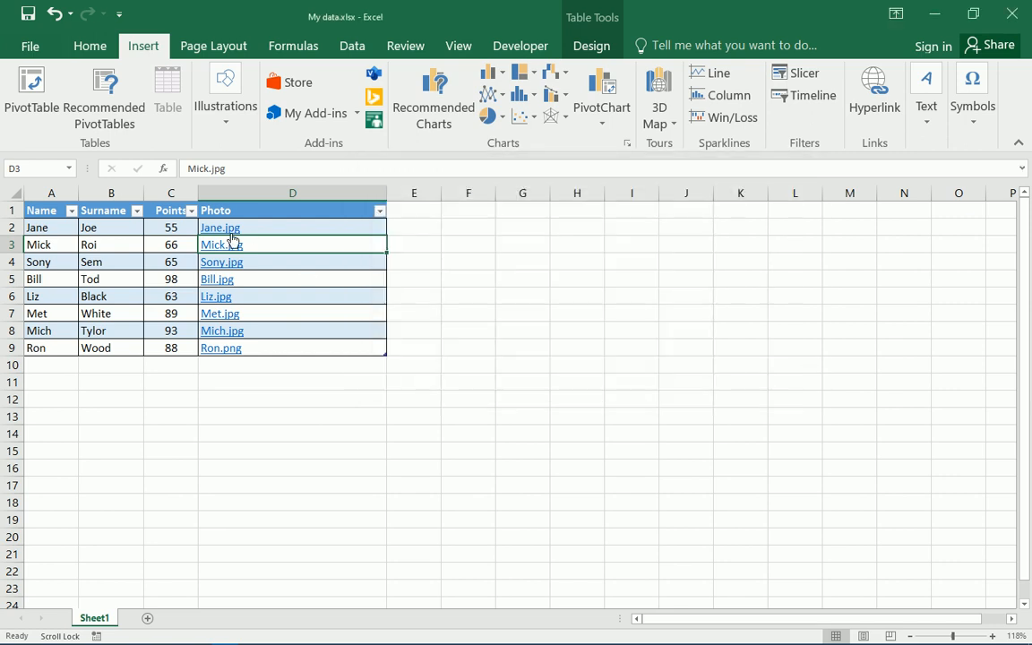
Test the Jane.jpg and Liz.jpg hyperlinks in the Photo column, closing each picture after viewing it
{"action": "key", "text": "Up"}
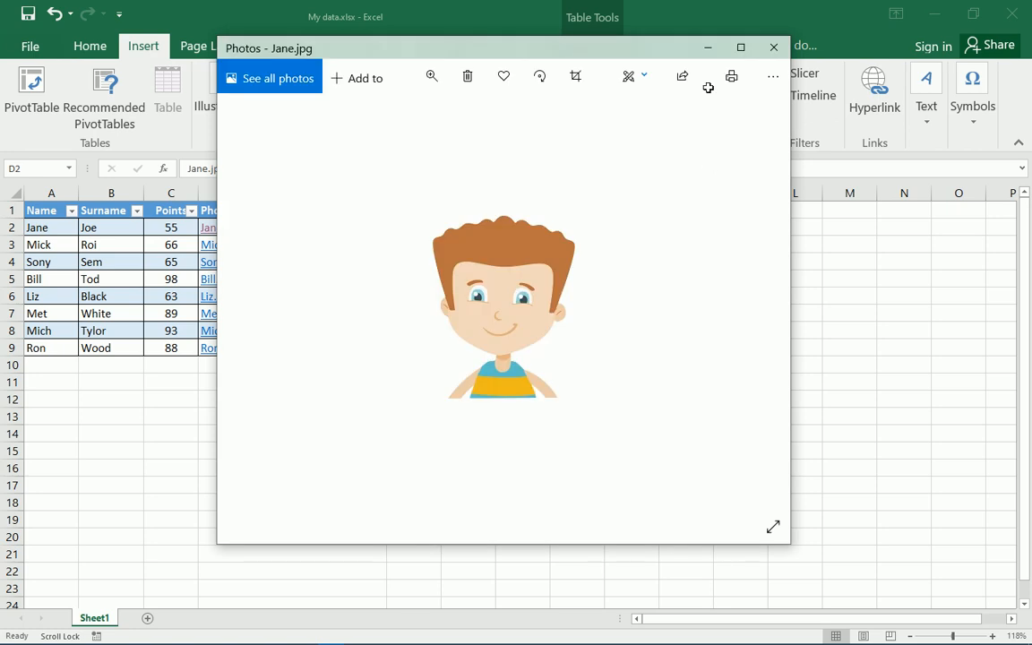
{"action": "left_click", "coordinate": [775, 47]}
{"action": "double_click", "coordinate": [219, 300]}
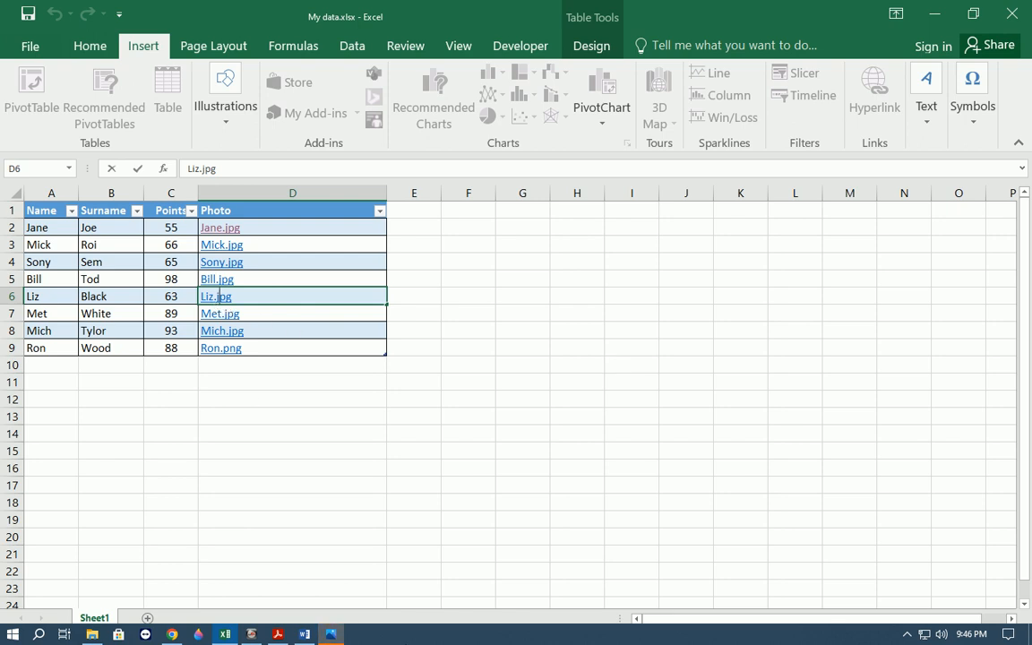
{"action": "left_click", "coordinate": [330, 635]}
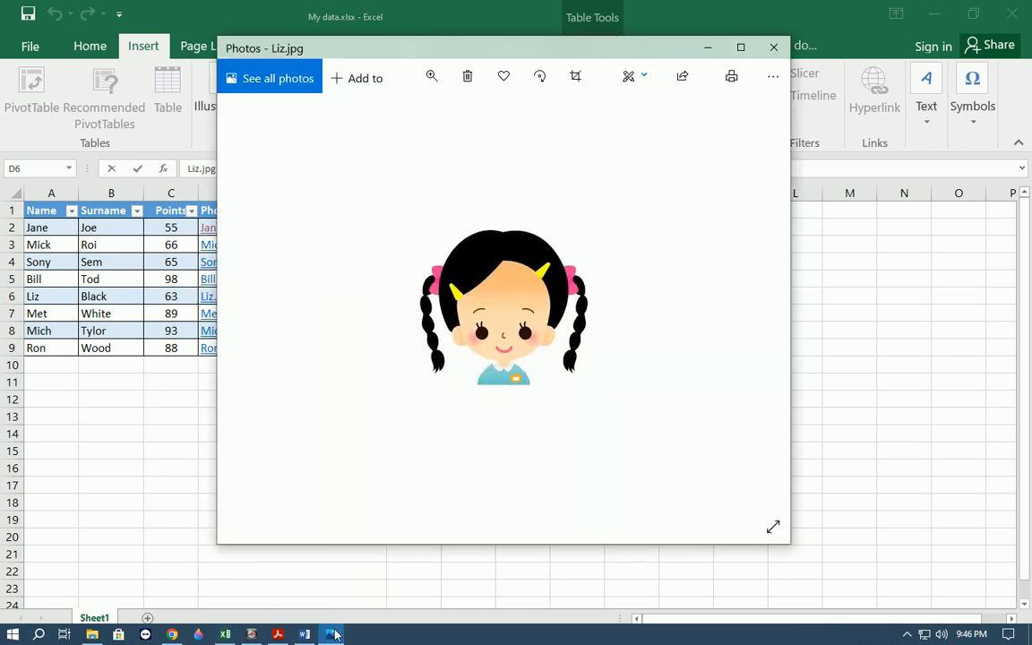
{"action": "left_click", "coordinate": [774, 46]}
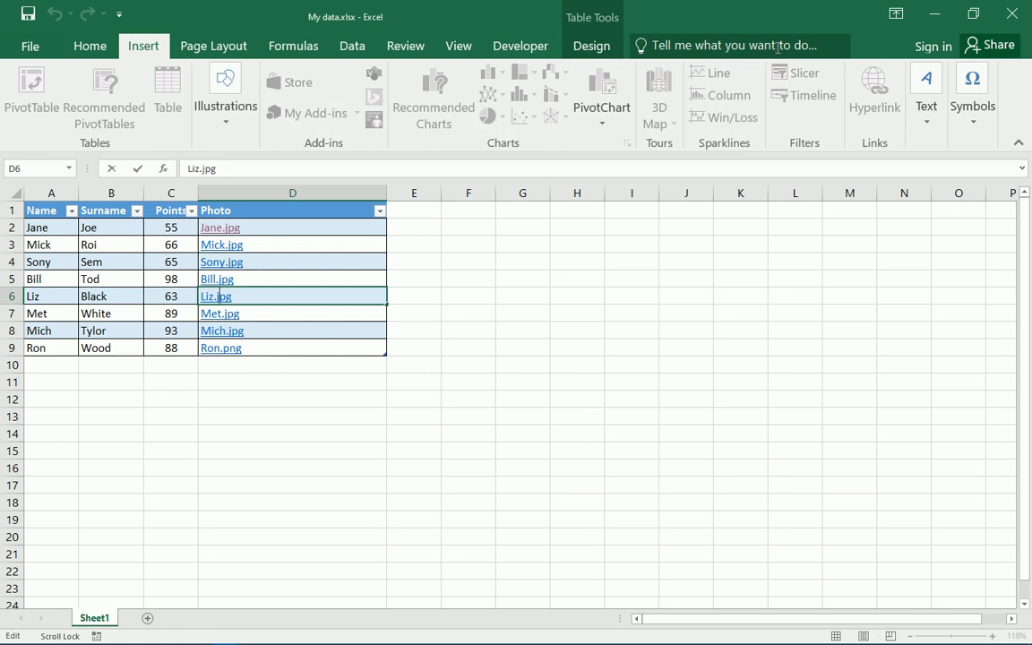
Close the My data.xlsx workbook and save its changes
{"action": "left_click", "coordinate": [1012, 16]}
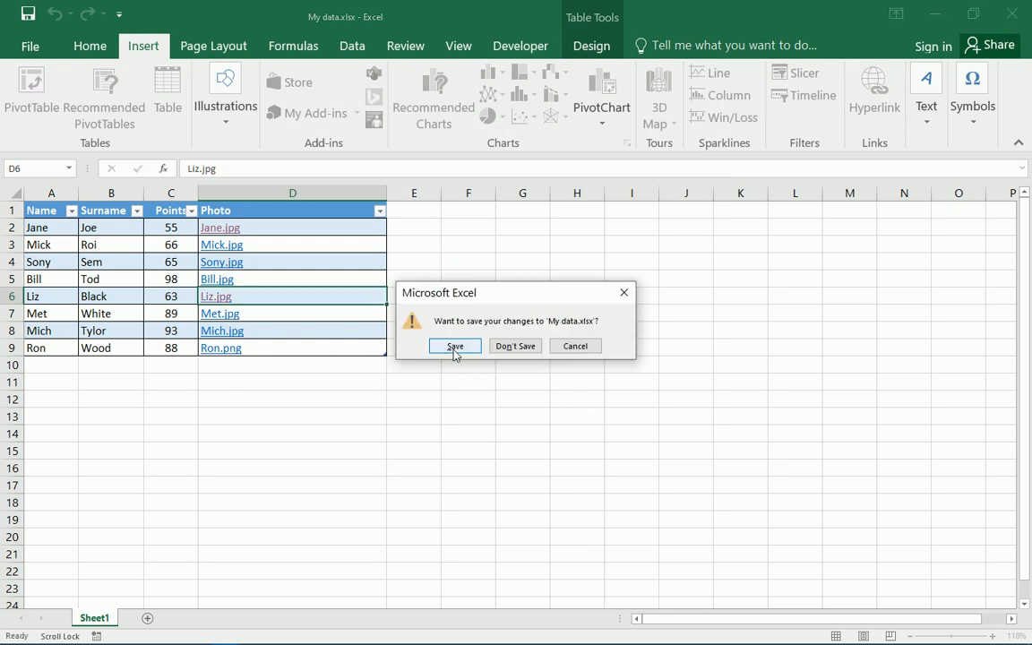
{"action": "left_click", "coordinate": [455, 348]}
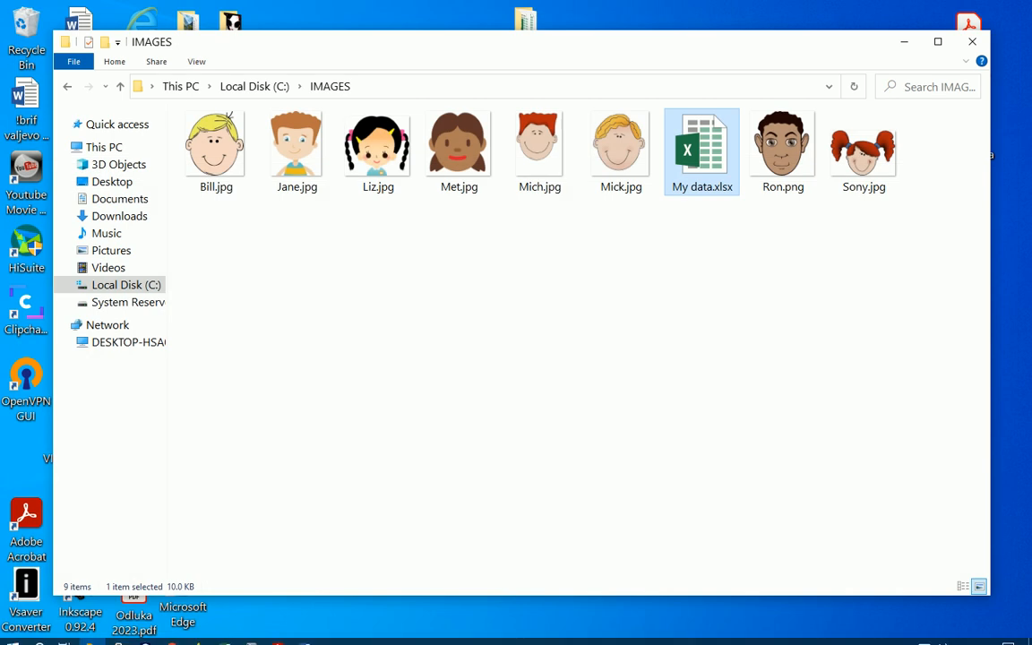
Switch to the blank Word document and insert a table with two columns and two rows
{"action": "left_click", "coordinate": [303, 635]}
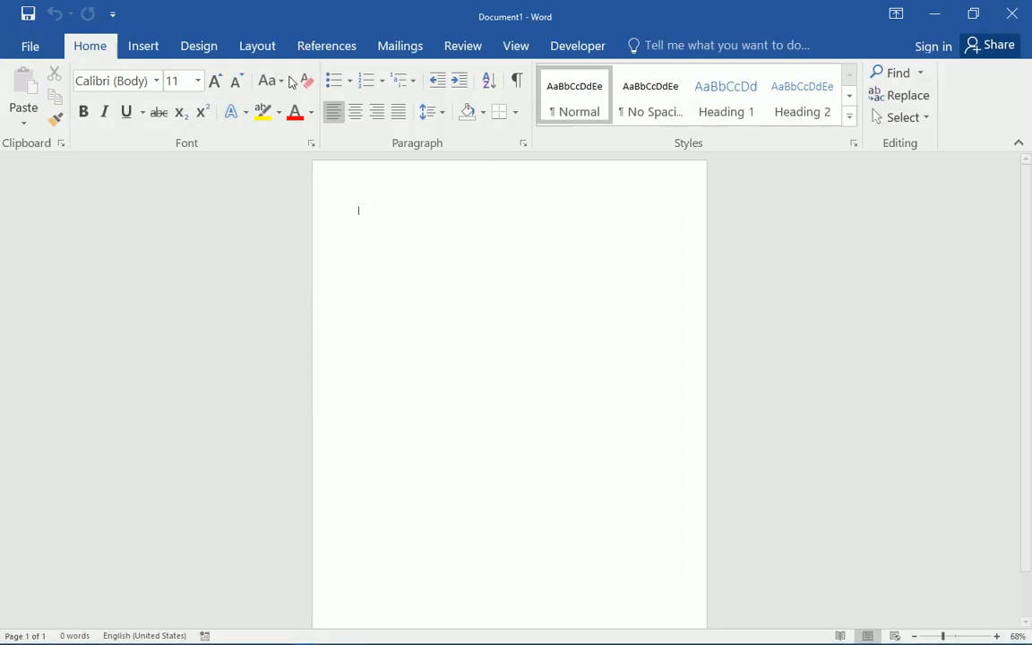
{"action": "left_click", "coordinate": [142, 51]}
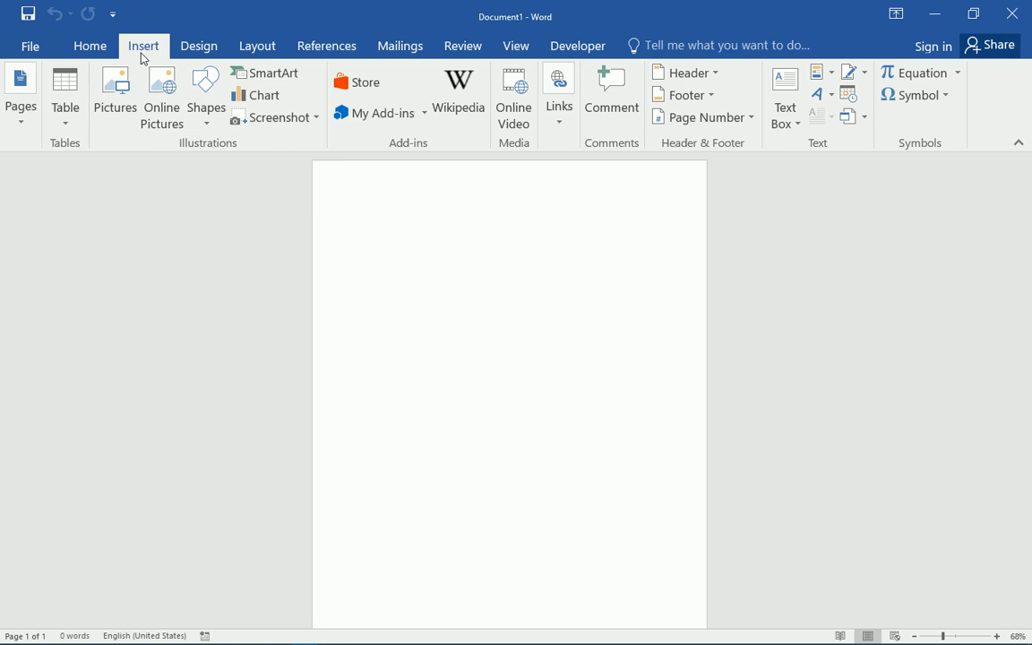
{"action": "left_click", "coordinate": [68, 127]}
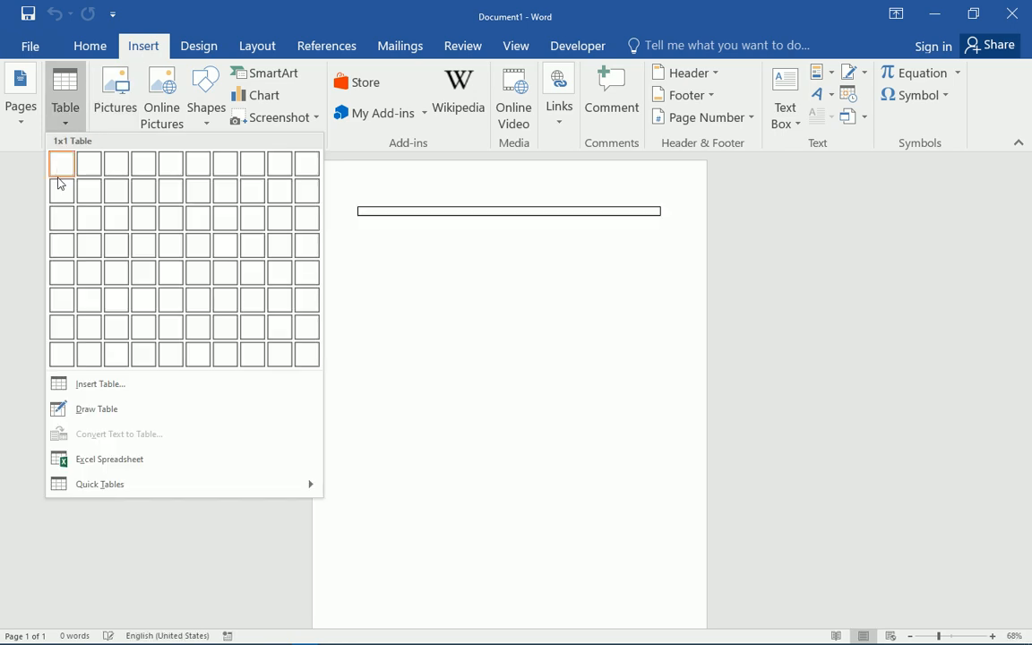
{"action": "left_click", "coordinate": [87, 201]}
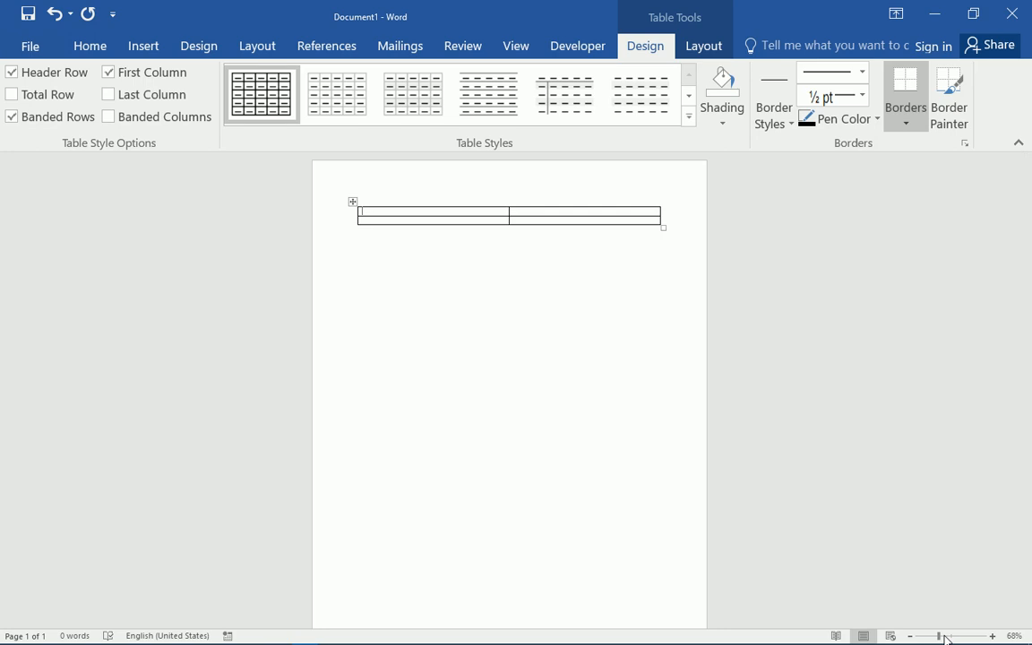
{"action": "left_click_drag", "start_coordinate": [939, 636], "coordinate": [972, 636]}
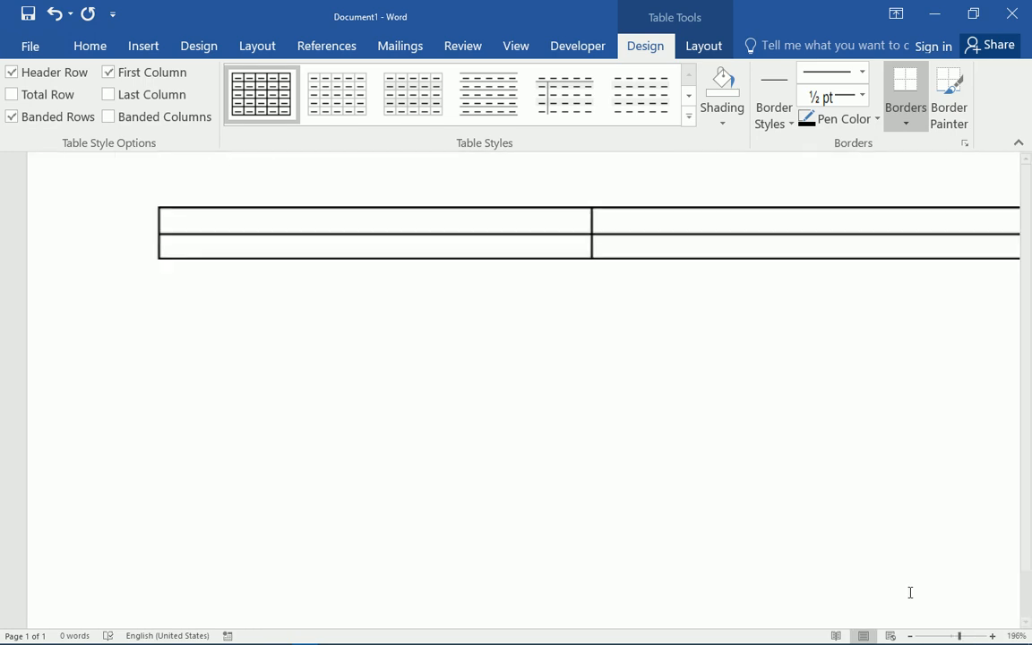
Save the document in the IMAGES folder on drive C as "my form data" in Word 97-2003 Document (*.doc) format
{"action": "left_click", "coordinate": [27, 47]}
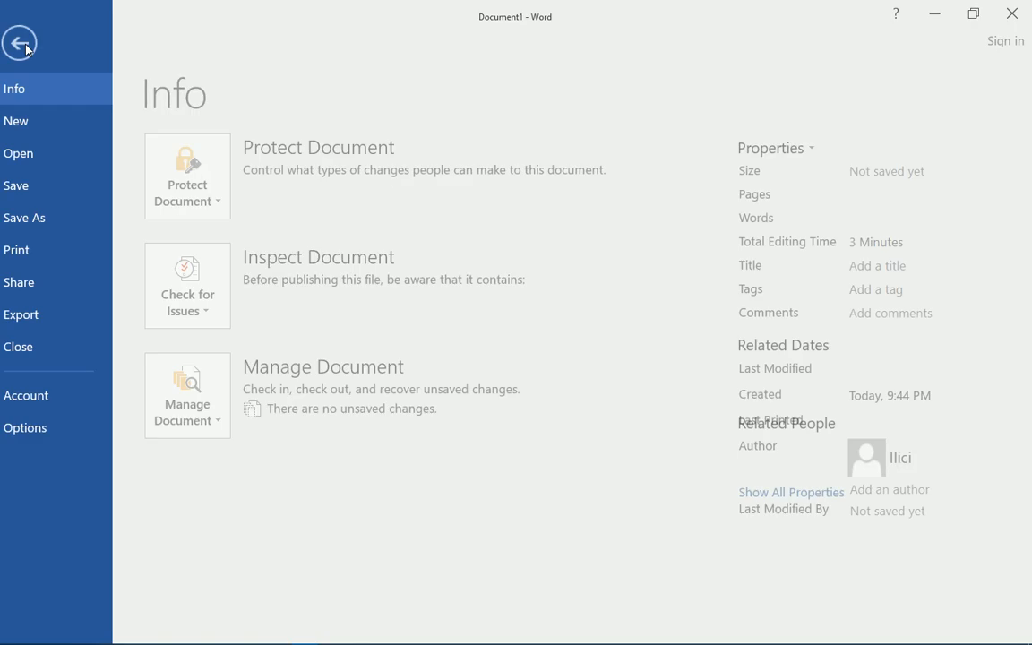
{"action": "left_click", "coordinate": [41, 220]}
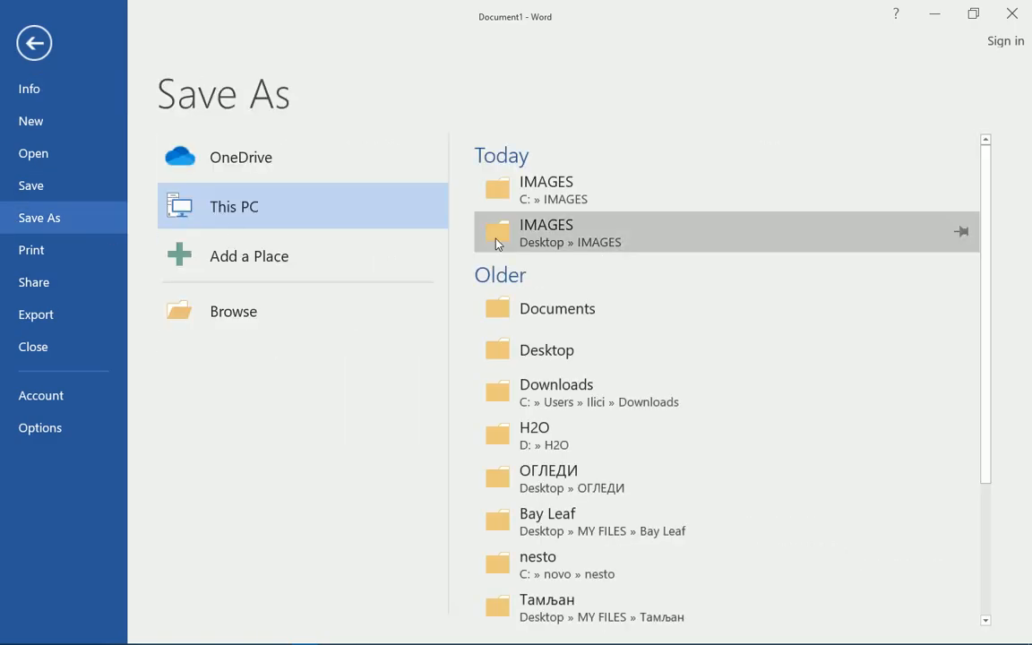
{"action": "left_click", "coordinate": [583, 197]}
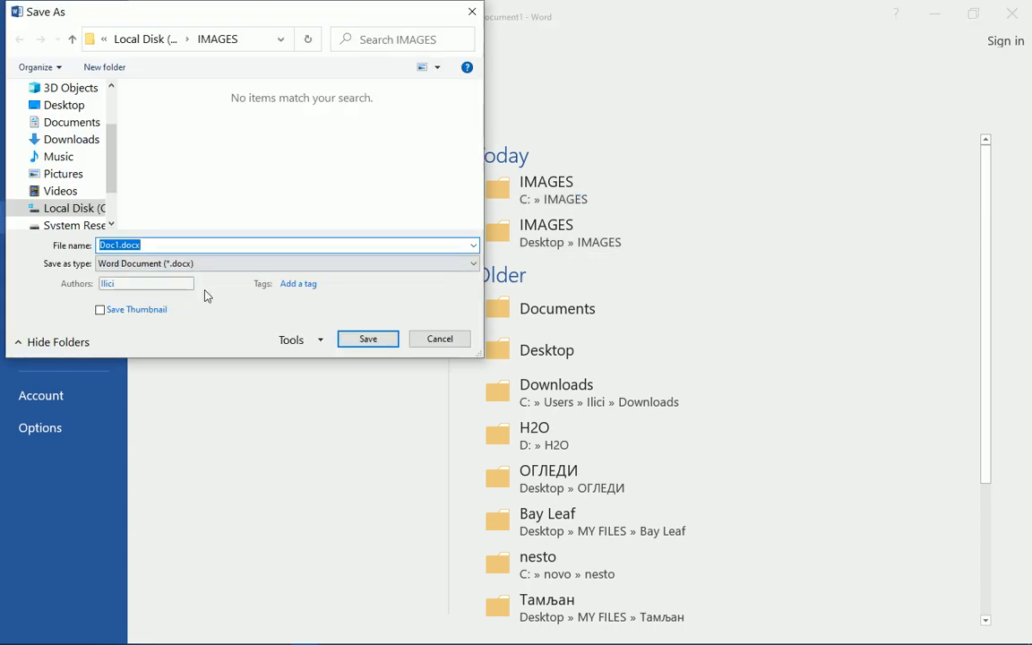
{"action": "left_click", "coordinate": [207, 266]}
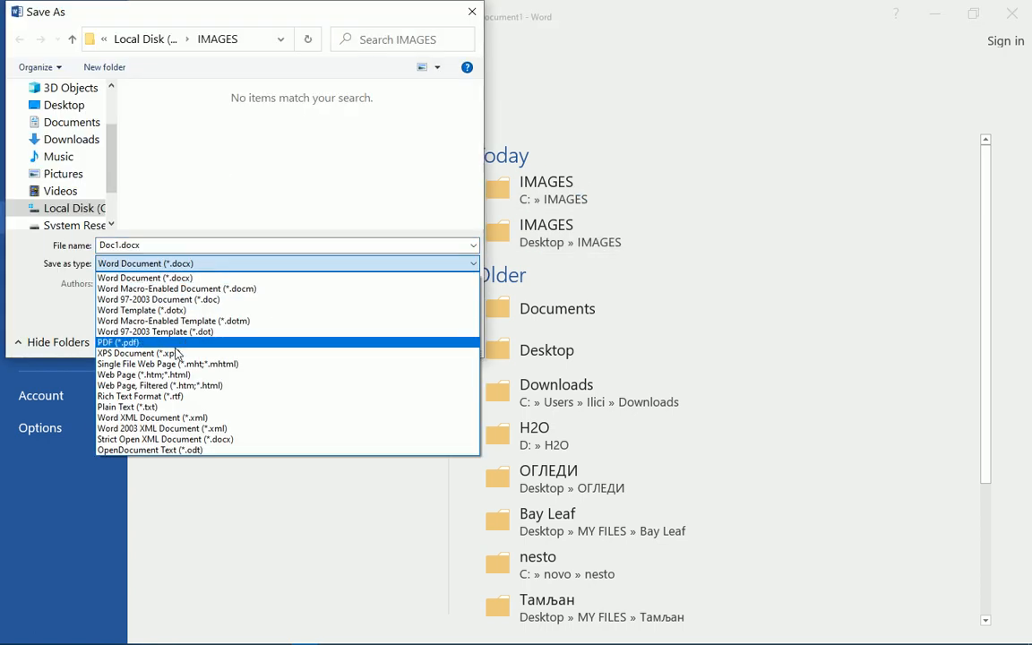
{"action": "left_click", "coordinate": [206, 299]}
{"action": "double_click", "coordinate": [155, 243]}
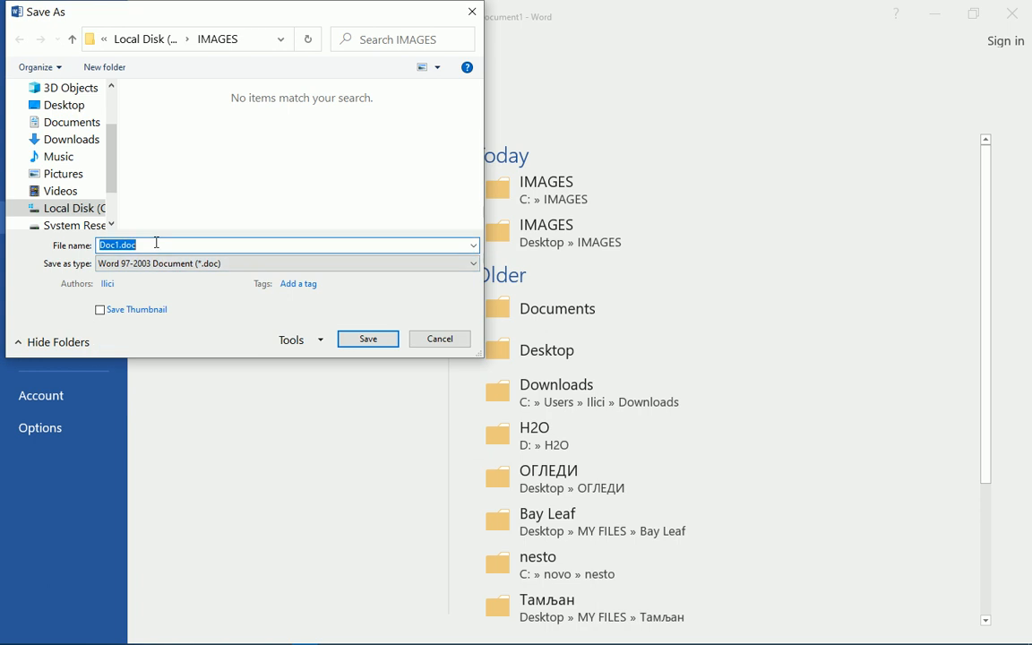
{"action": "type", "text": "my"}
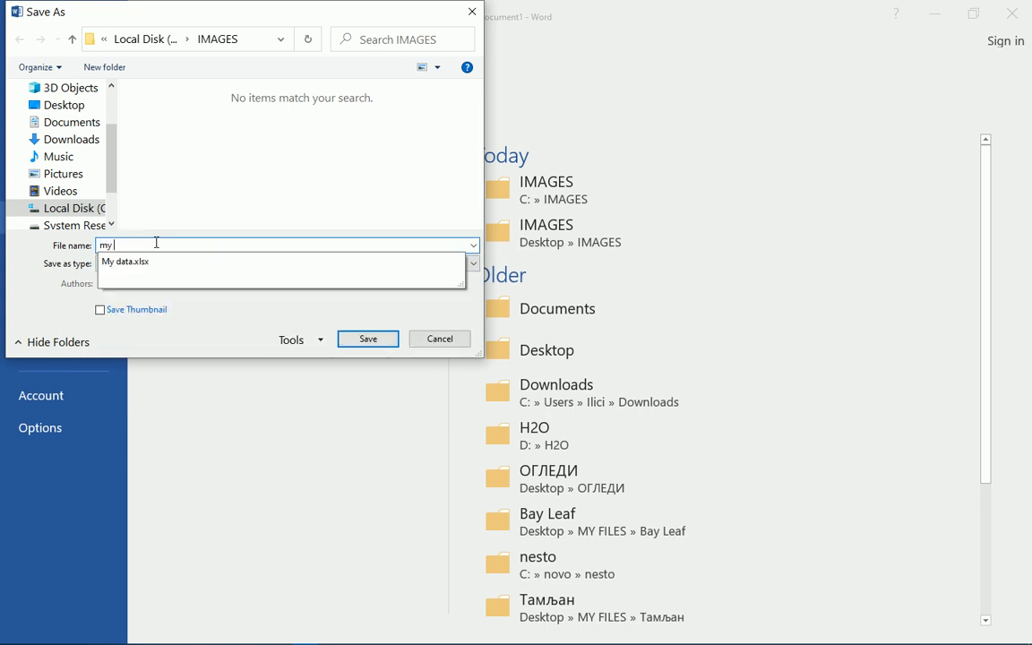
{"action": "type", "text": " form data"}
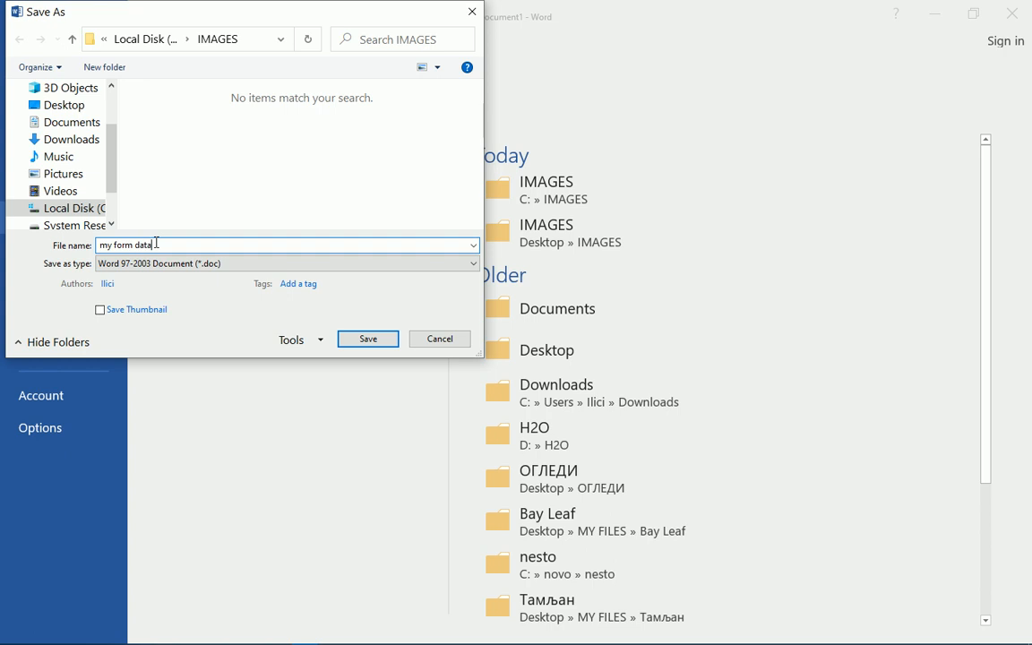
{"action": "left_click", "coordinate": [379, 341]}
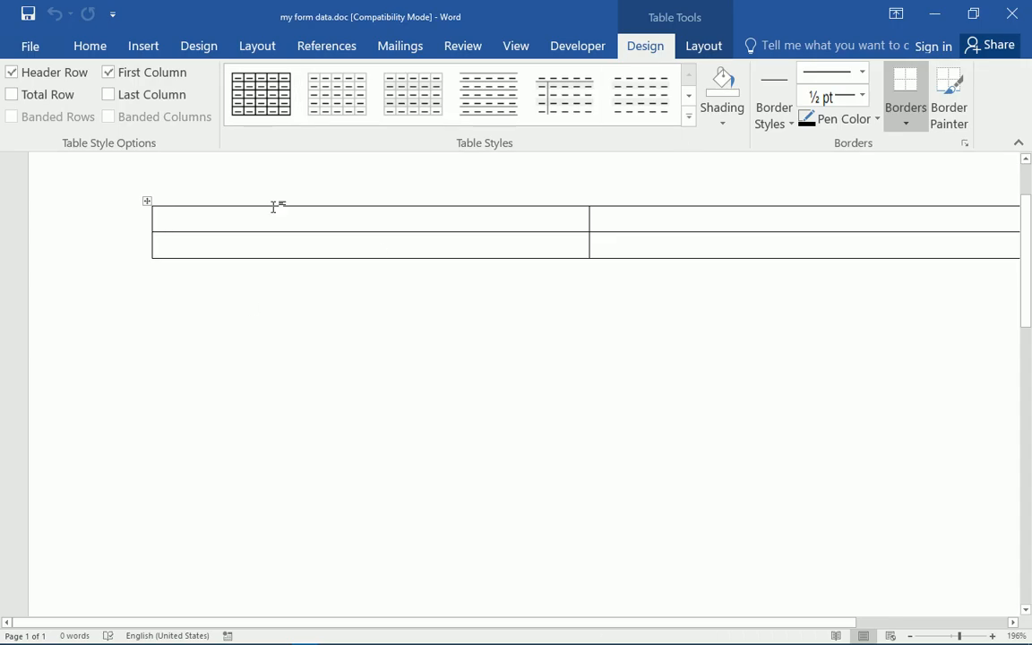
Use Sheet1$ of My data.xlsx from the IMAGES folder on drive C as the mail merge recipient list, with column headers in the first row
{"action": "left_click", "coordinate": [400, 50]}
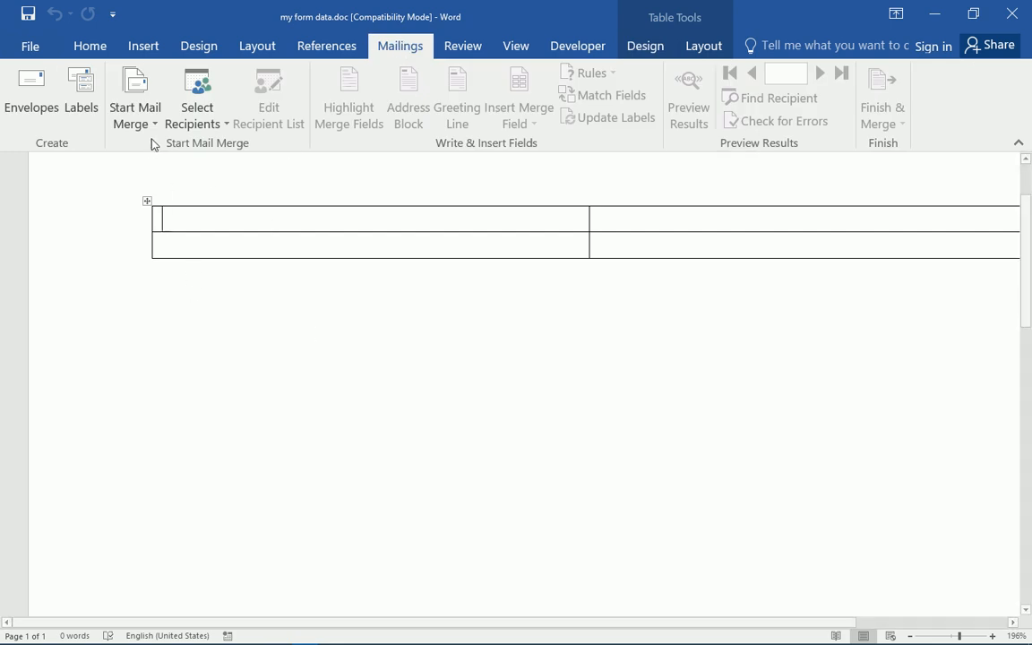
{"action": "left_click", "coordinate": [226, 125]}
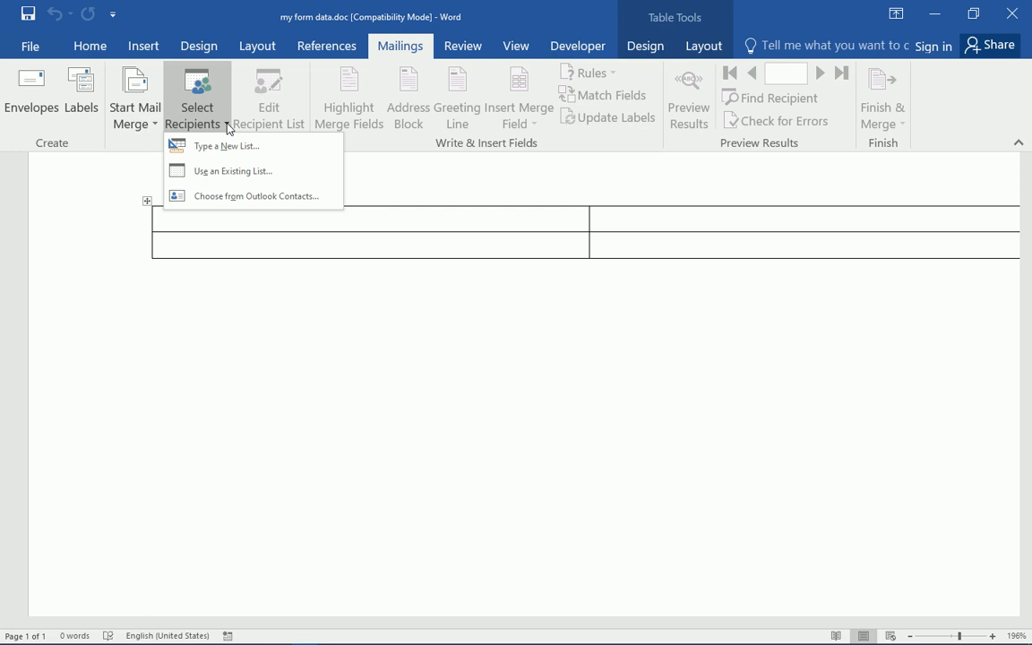
{"action": "left_click", "coordinate": [232, 180]}
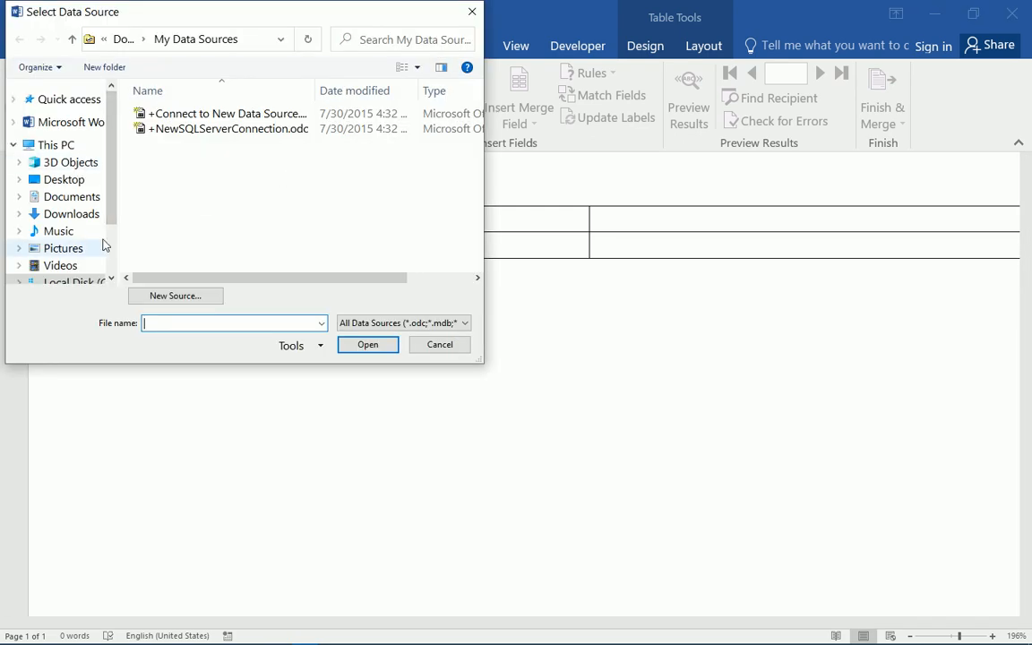
{"action": "scroll", "coordinate": [101, 175], "scroll_direction": "down", "scroll_amount": 2}
{"action": "left_click", "coordinate": [67, 208]}
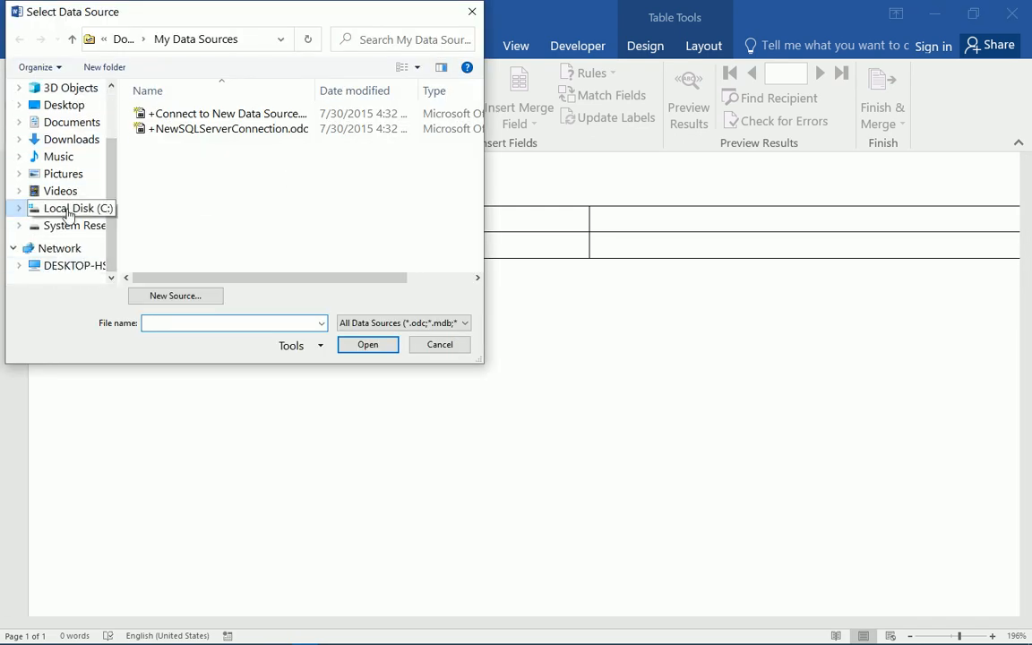
{"action": "left_click", "coordinate": [177, 162]}
{"action": "double_click", "coordinate": [176, 161]}
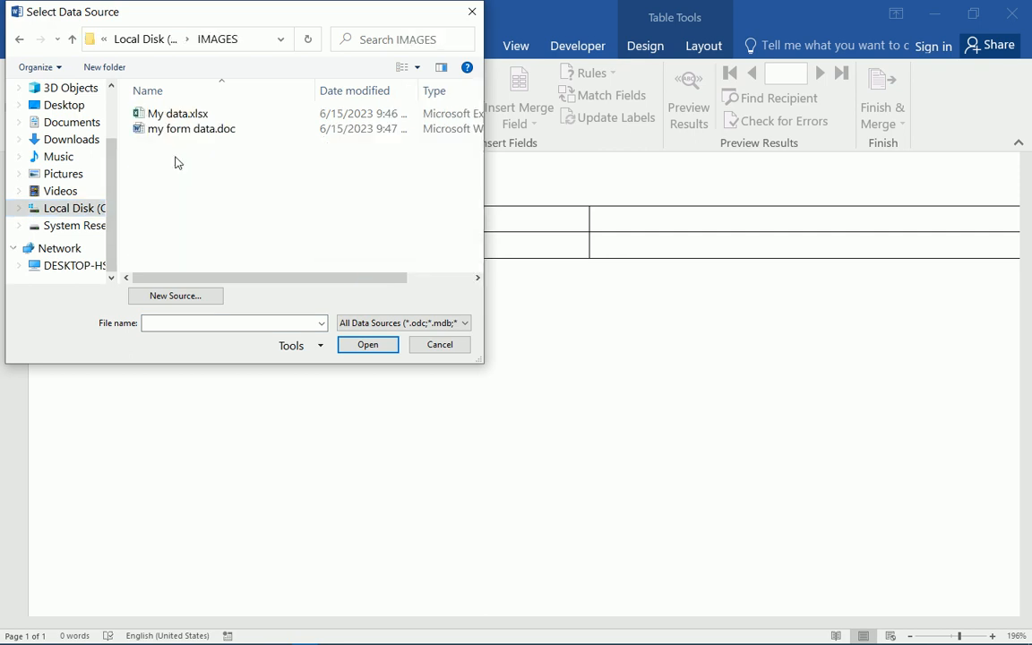
{"action": "left_click", "coordinate": [179, 117]}
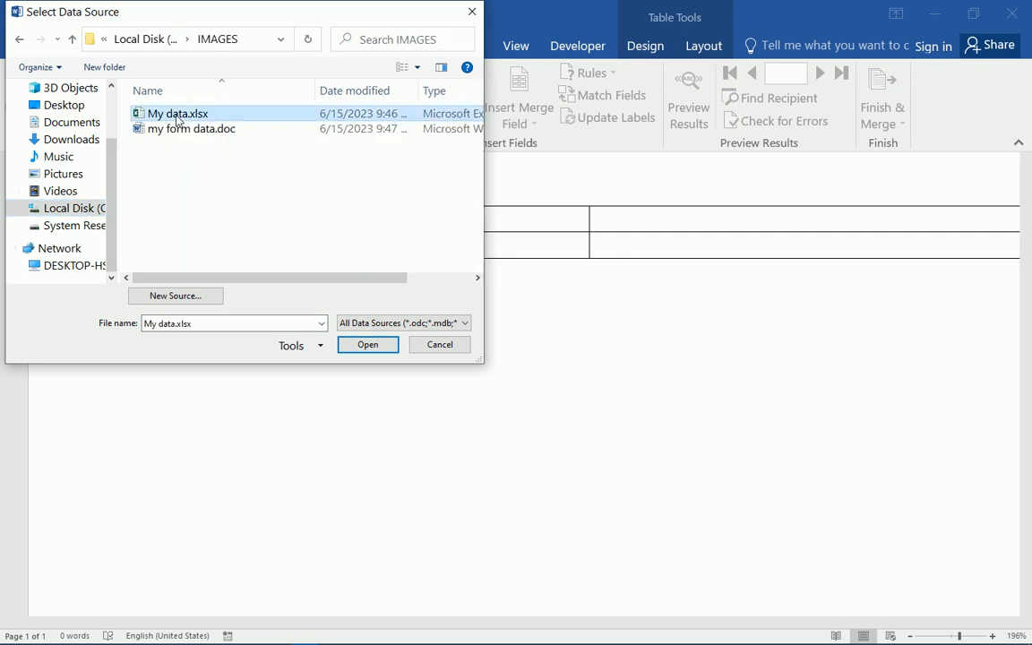
{"action": "left_click", "coordinate": [369, 345]}
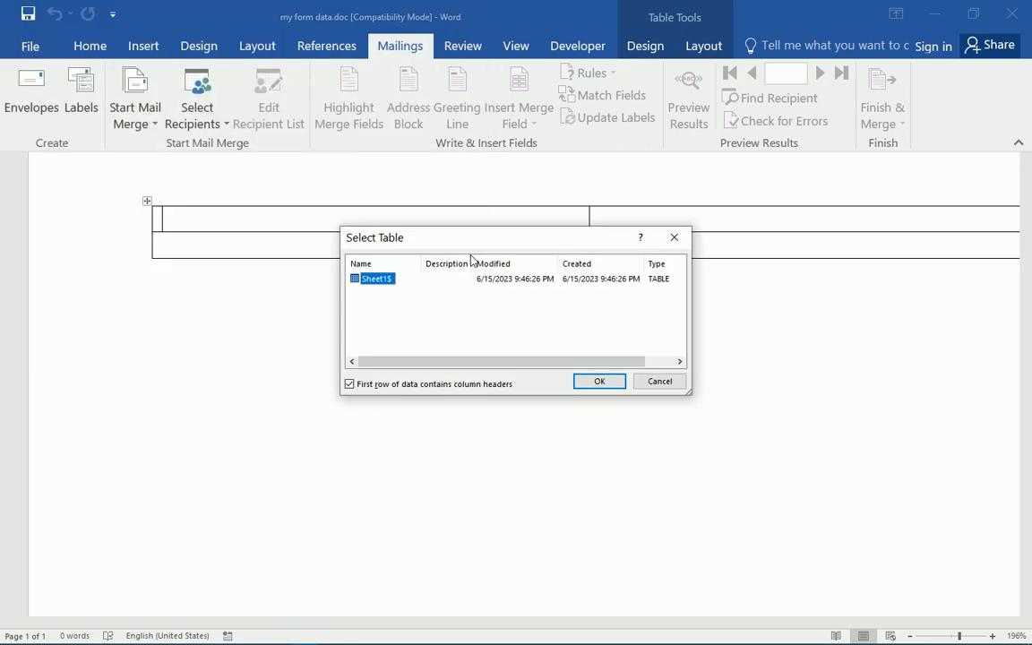
{"action": "left_click", "coordinate": [587, 384]}
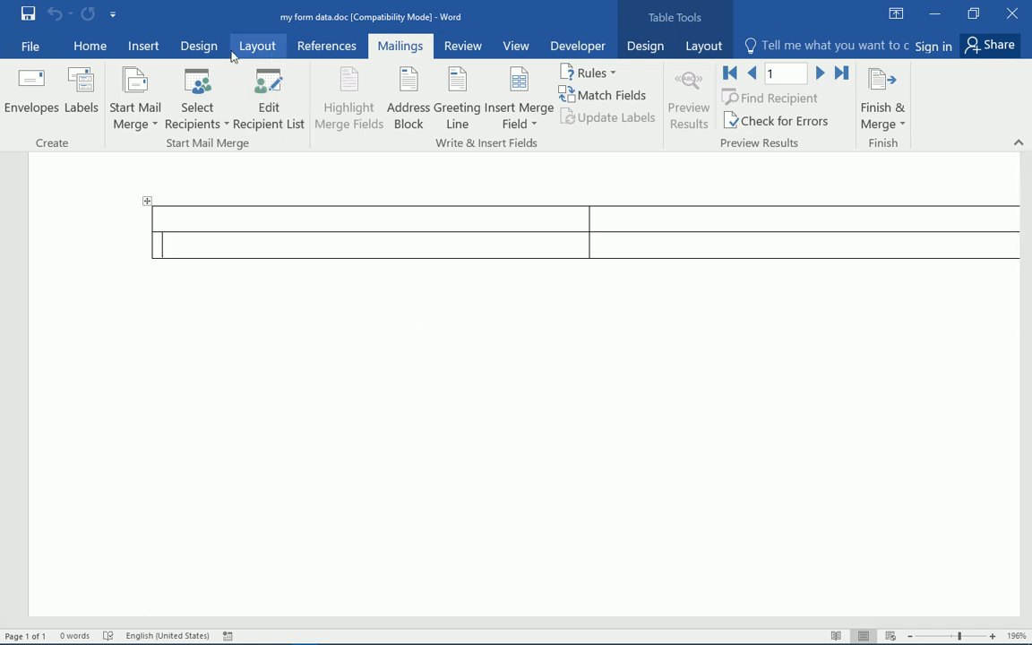
Insert the Name, Surname and Points merge fields on separate lines in the first cell of the table's second row
{"action": "left_click", "coordinate": [535, 124]}
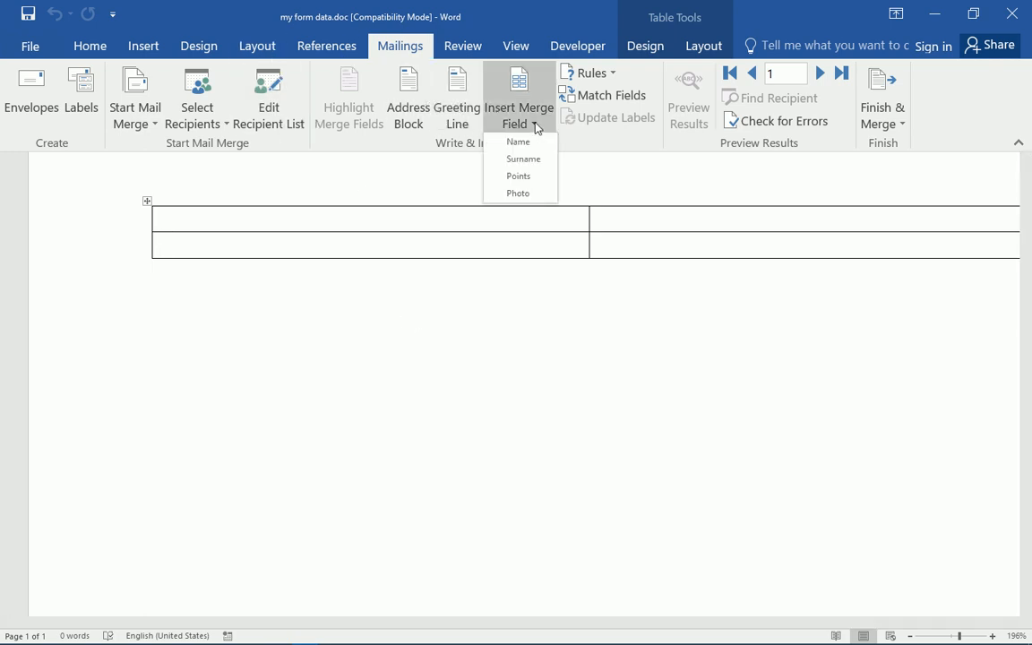
{"action": "left_click", "coordinate": [529, 142]}
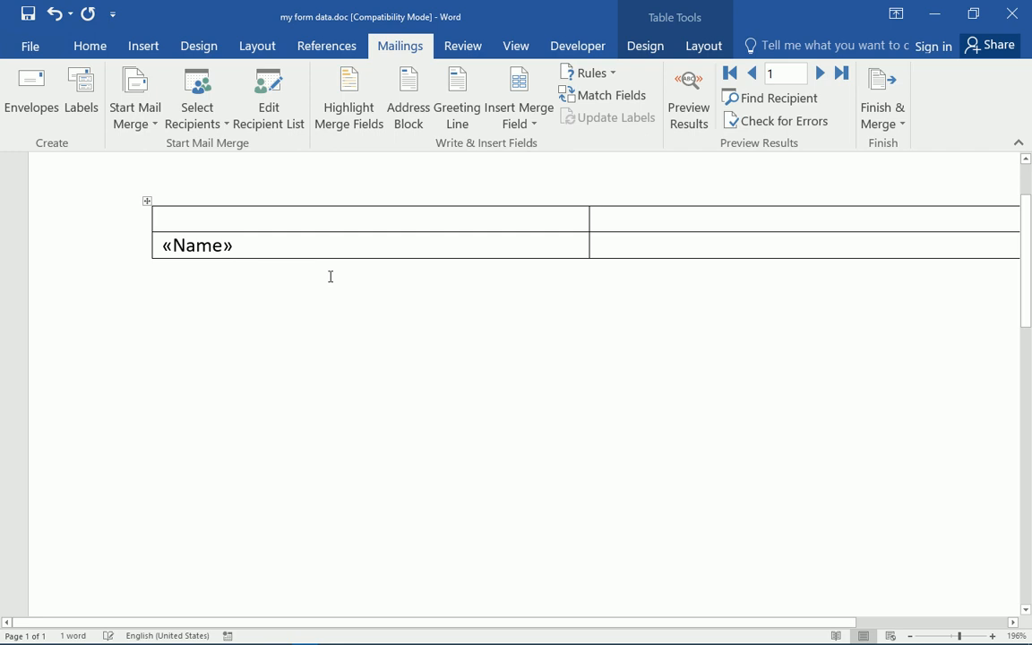
{"action": "key", "text": "Return"}
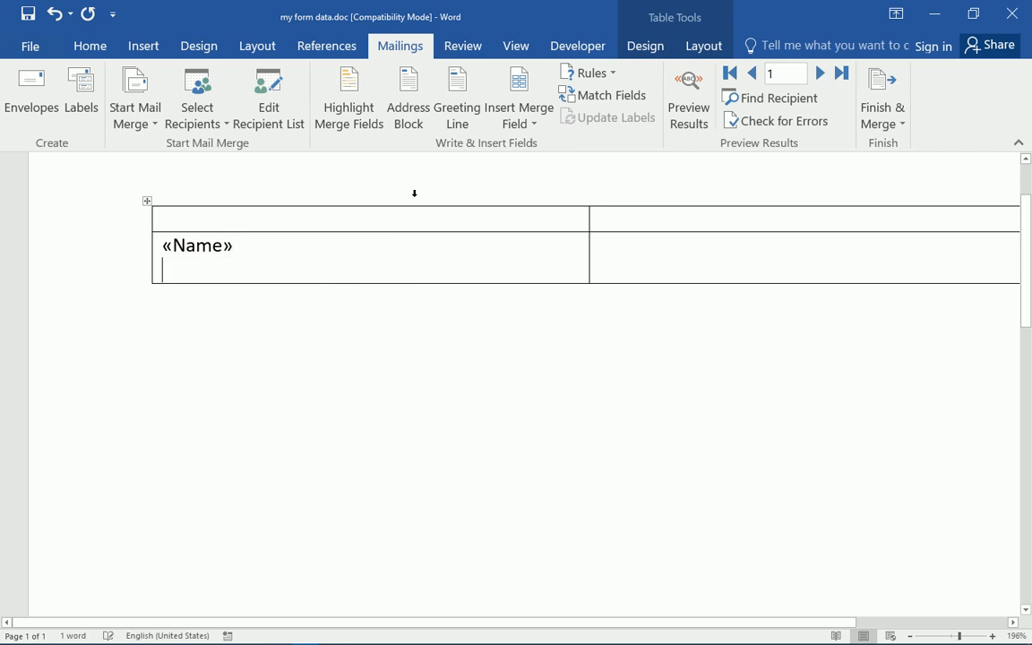
{"action": "left_click", "coordinate": [532, 124]}
{"action": "left_click", "coordinate": [524, 160]}
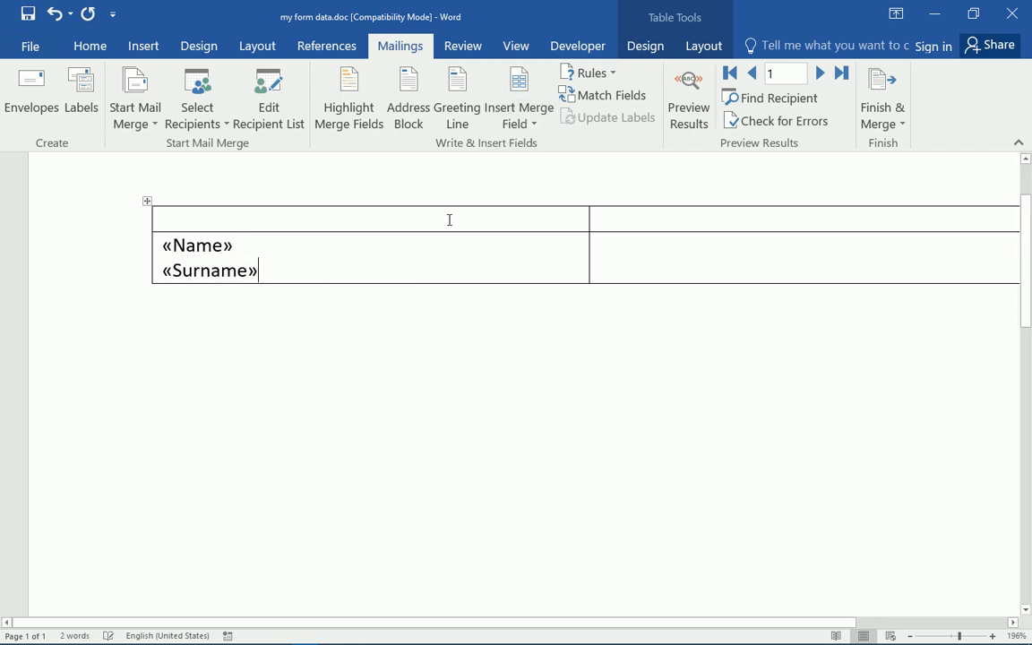
{"action": "key", "text": "Return"}
{"action": "left_click", "coordinate": [527, 125]}
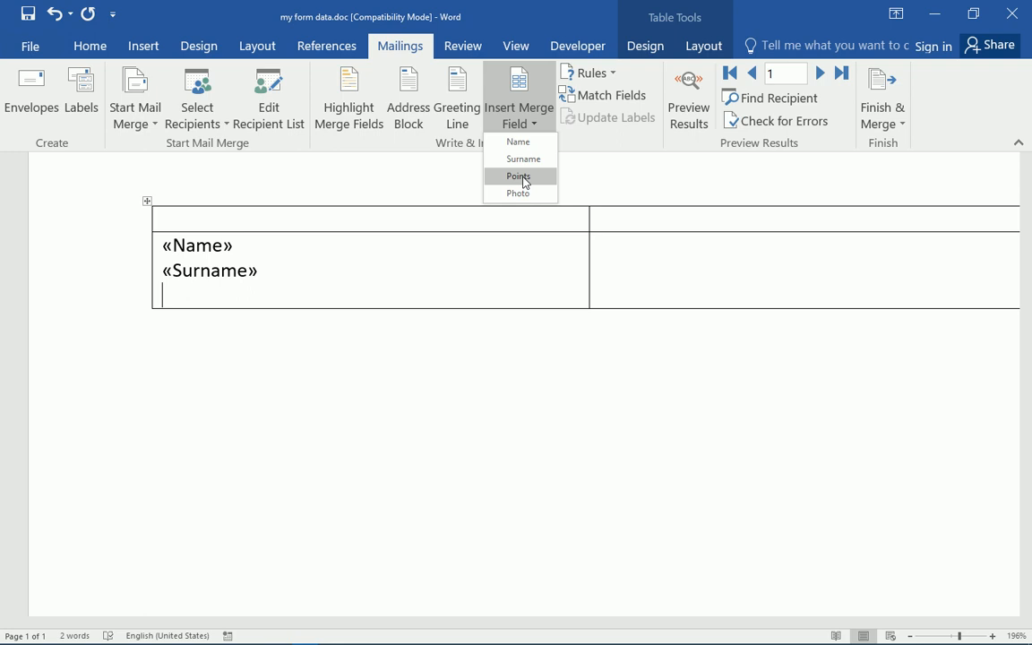
{"action": "left_click", "coordinate": [520, 176]}
Try inserting Bill.jpg from the IMAGES folder on drive C into the empty cell beside the merge fields, and delete the picture again
{"action": "left_click", "coordinate": [614, 247]}
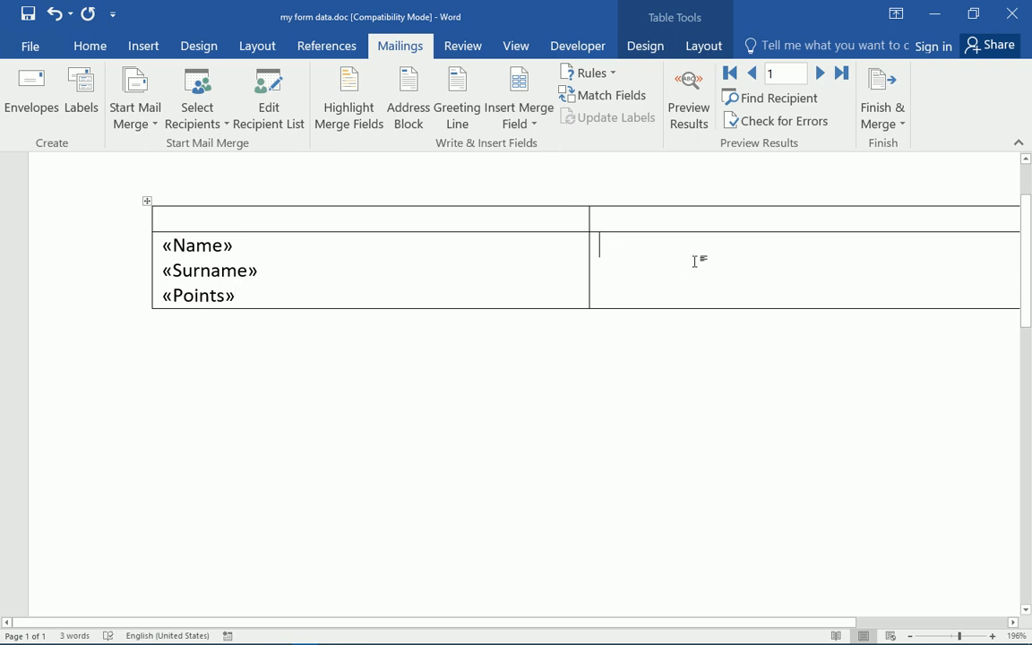
{"action": "left_click", "coordinate": [533, 131]}
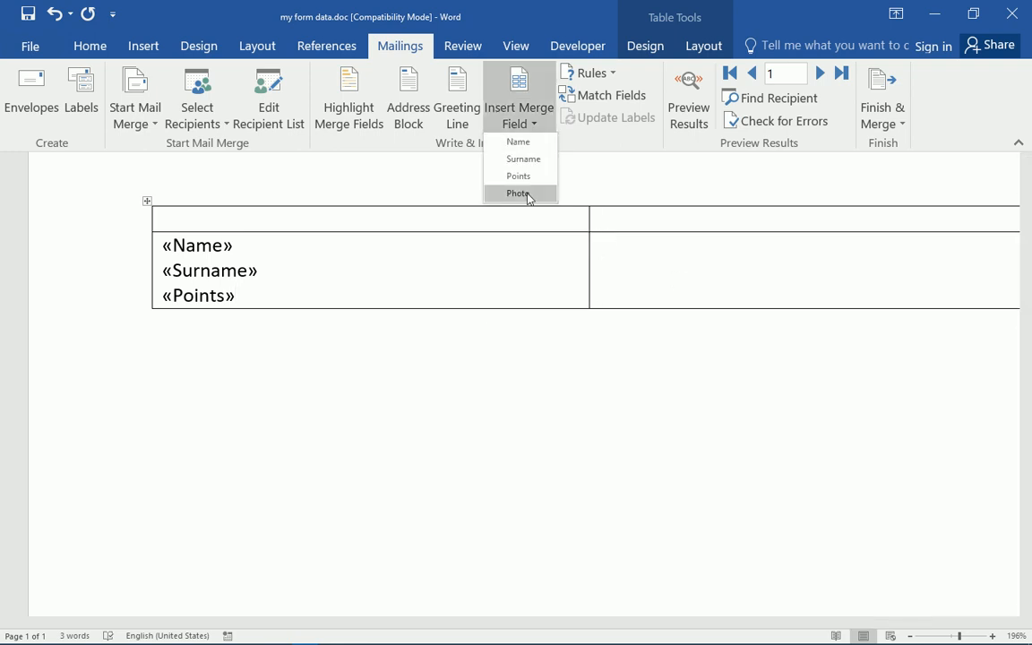
{"action": "left_click", "coordinate": [653, 255]}
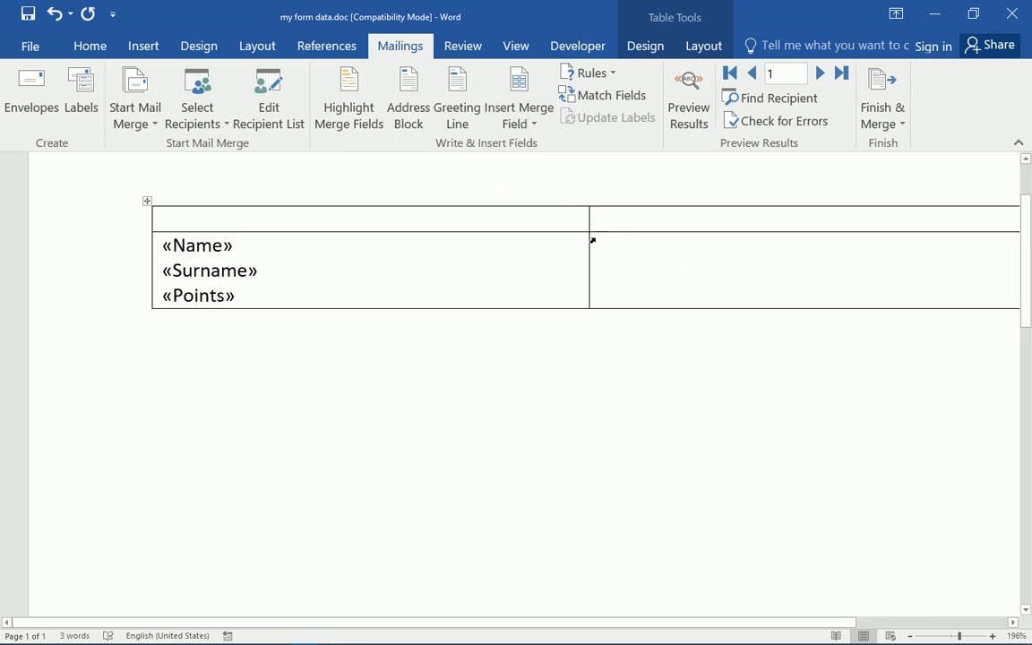
{"action": "left_click", "coordinate": [144, 48]}
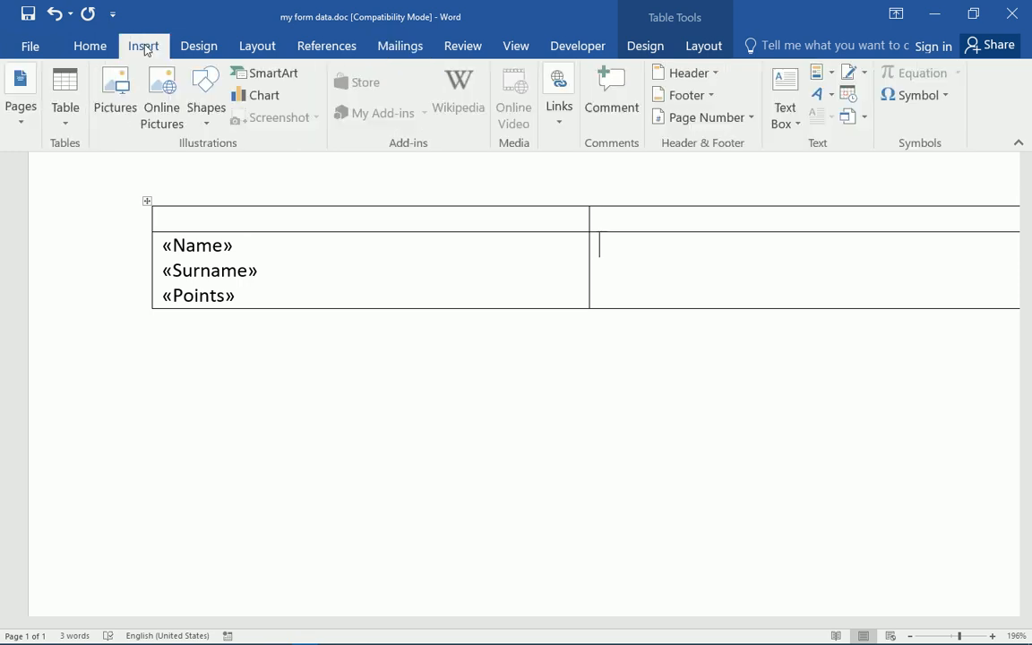
{"action": "left_click", "coordinate": [115, 98]}
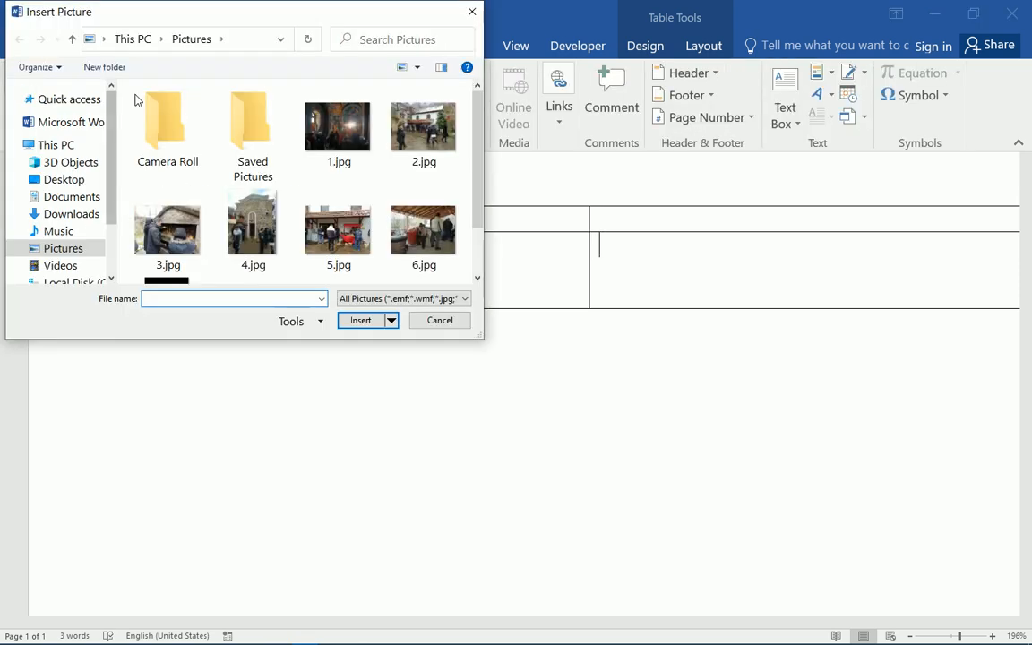
{"action": "scroll", "coordinate": [85, 224], "scroll_direction": "down", "scroll_amount": 2}
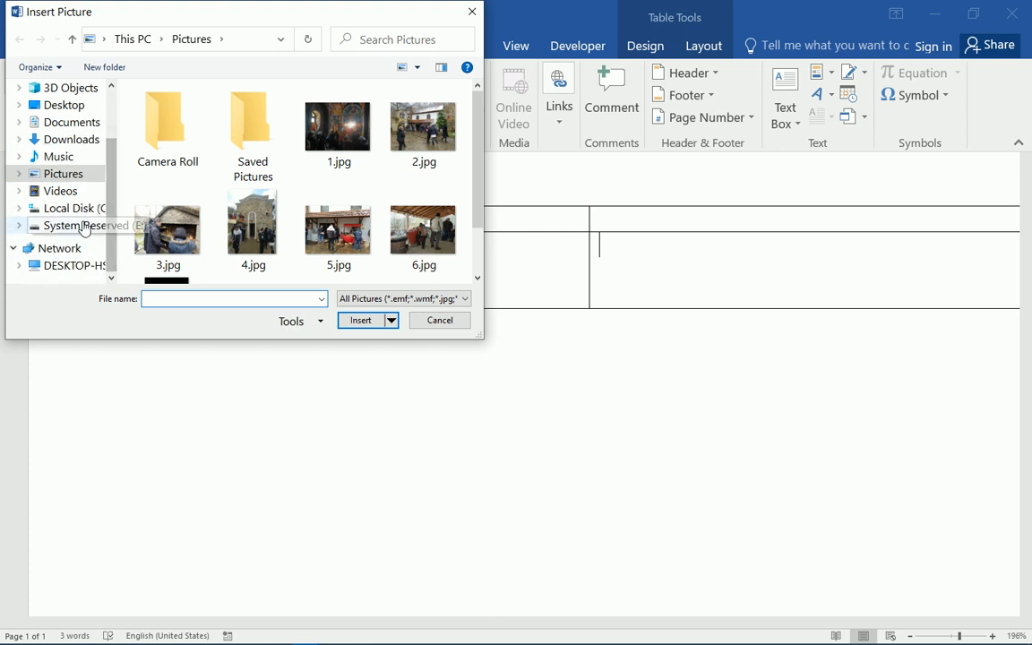
{"action": "left_click", "coordinate": [94, 208]}
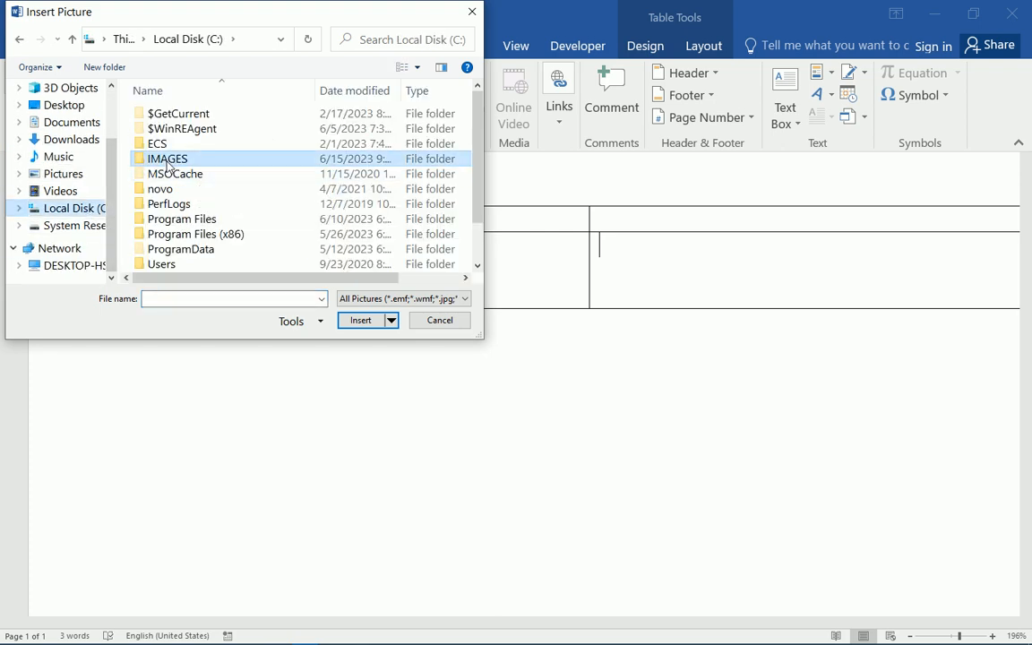
{"action": "double_click", "coordinate": [193, 154]}
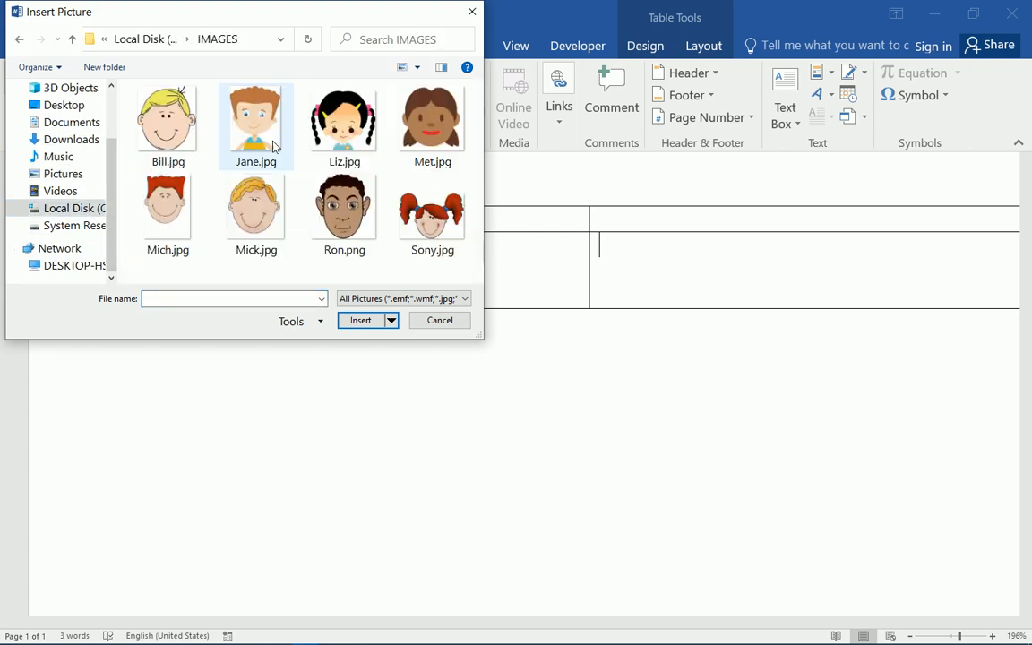
{"action": "double_click", "coordinate": [164, 139]}
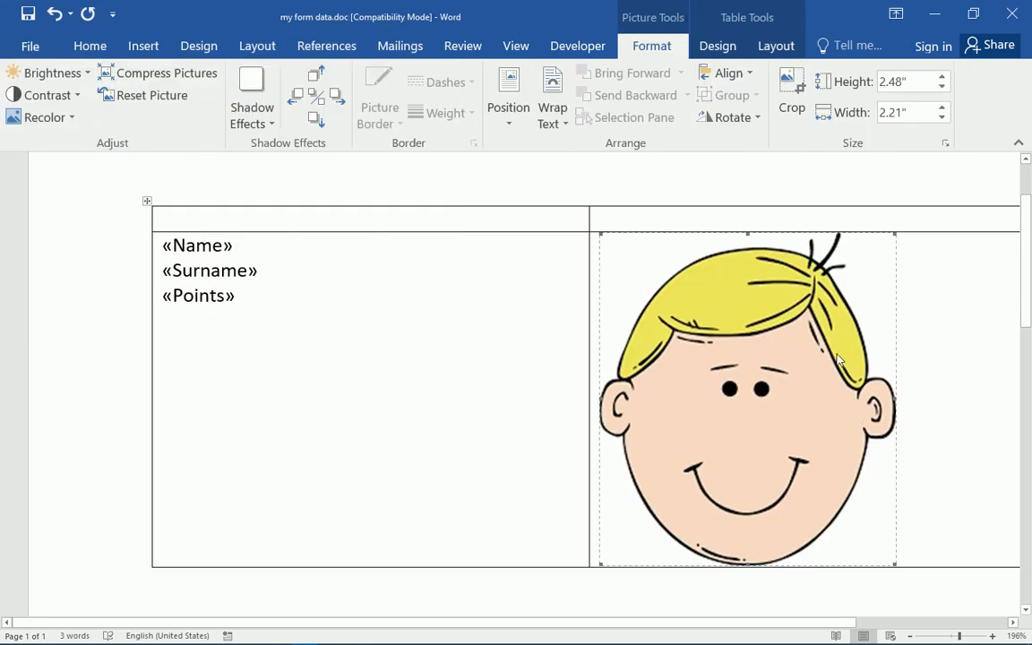
{"action": "key", "text": "Delete"}
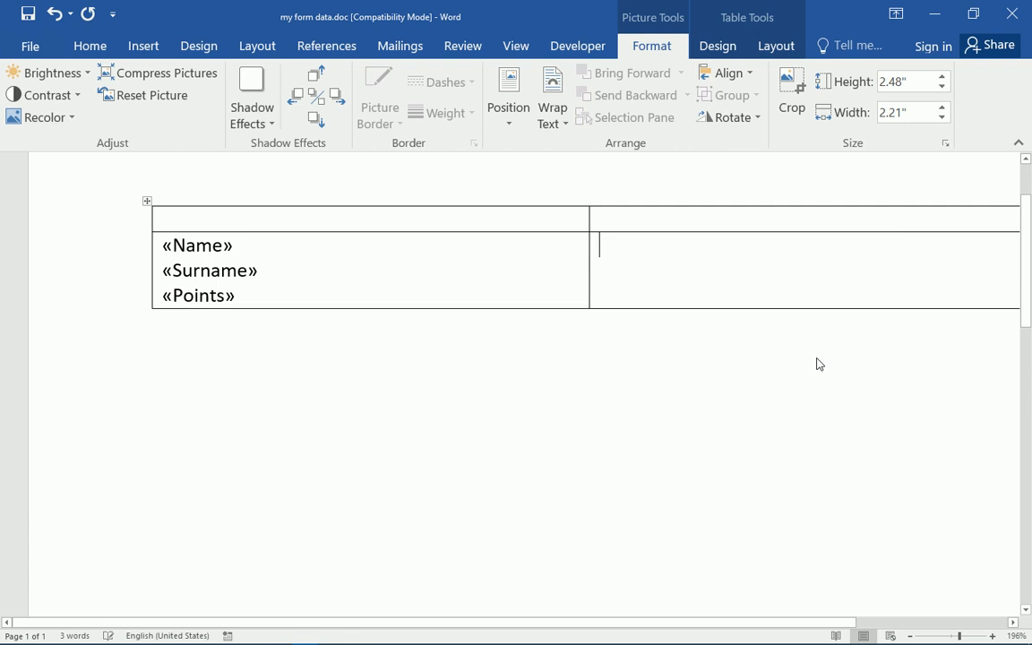
Insert Bill.jpg from the IMAGES folder into the cell beside the merge fields as a Link to File picture
{"action": "left_click", "coordinate": [145, 51]}
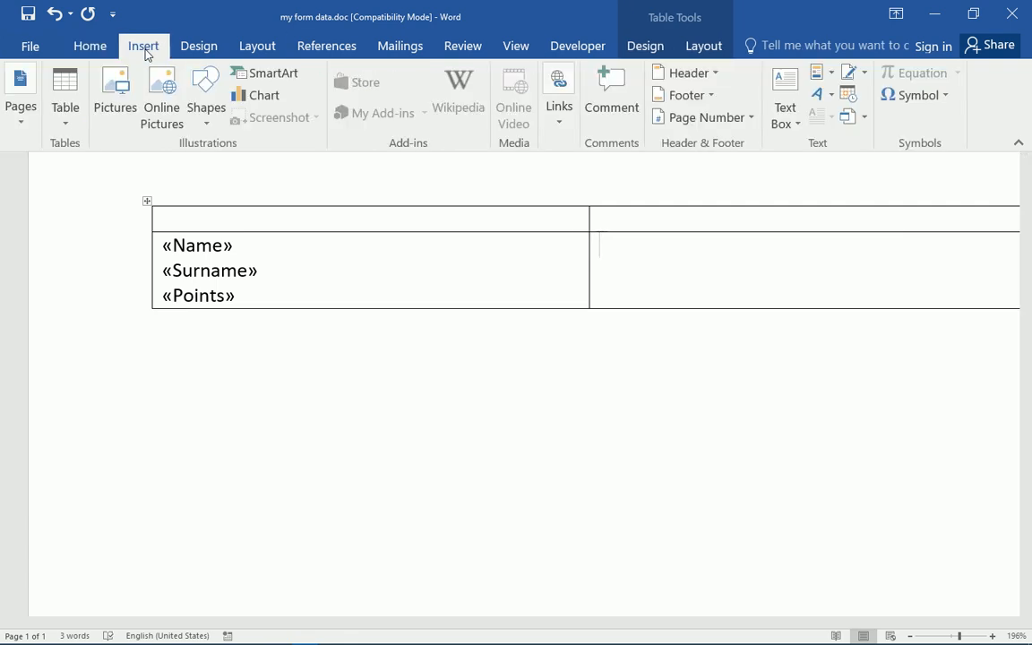
{"action": "left_click", "coordinate": [116, 99]}
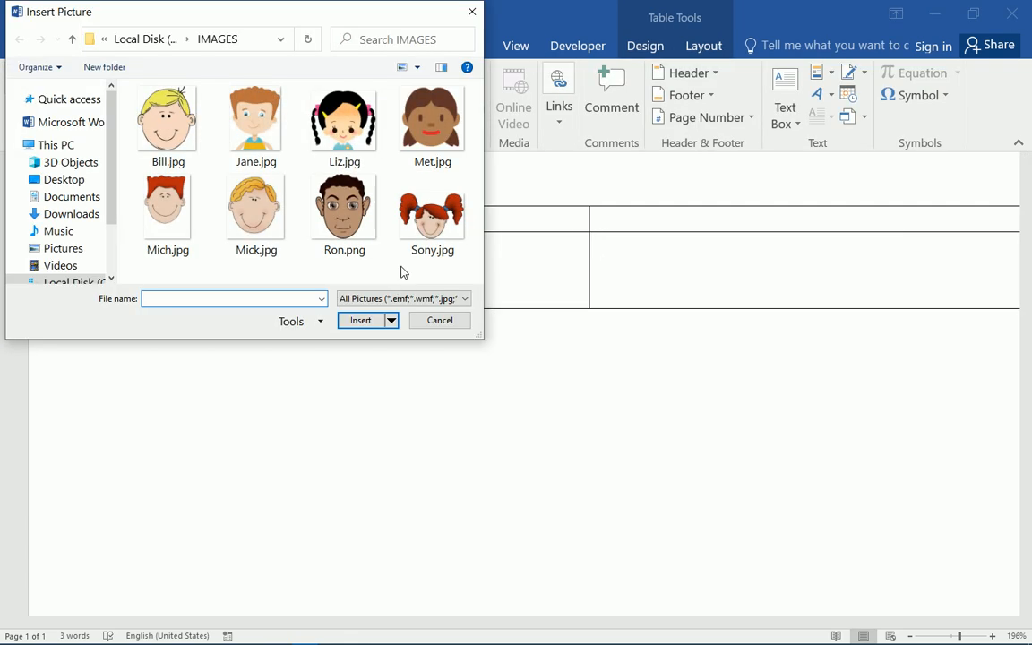
{"action": "left_click", "coordinate": [176, 122]}
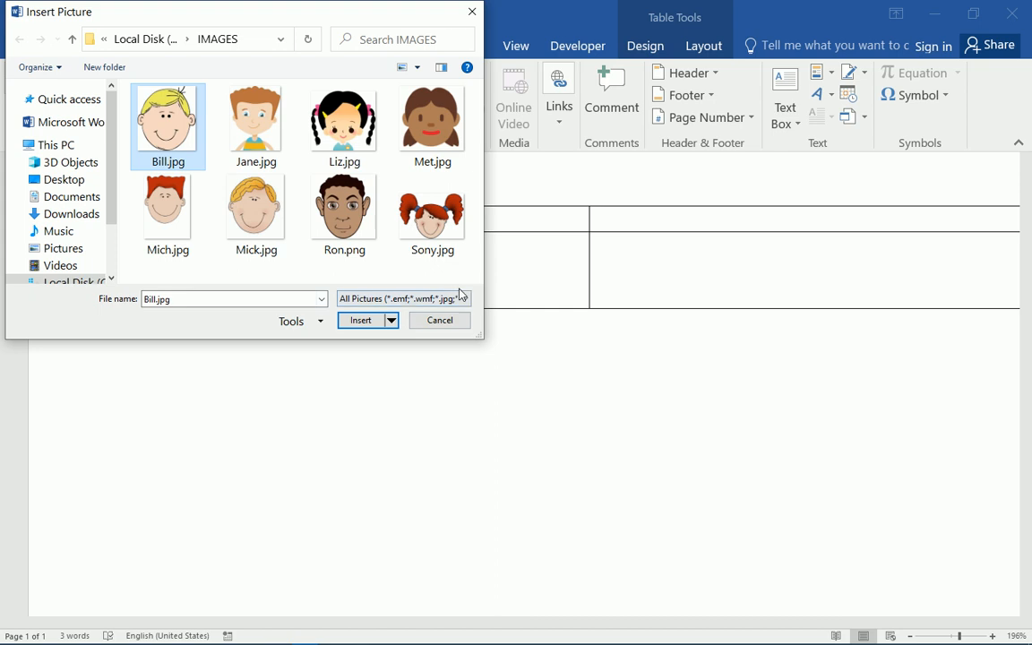
{"action": "left_click", "coordinate": [391, 320]}
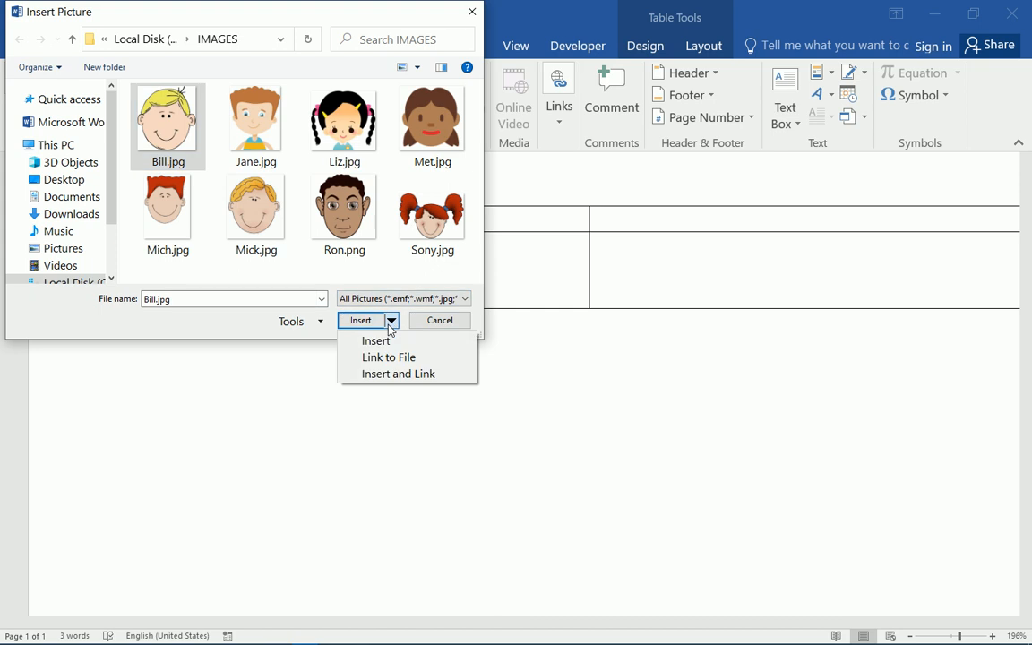
{"action": "left_click", "coordinate": [389, 357]}
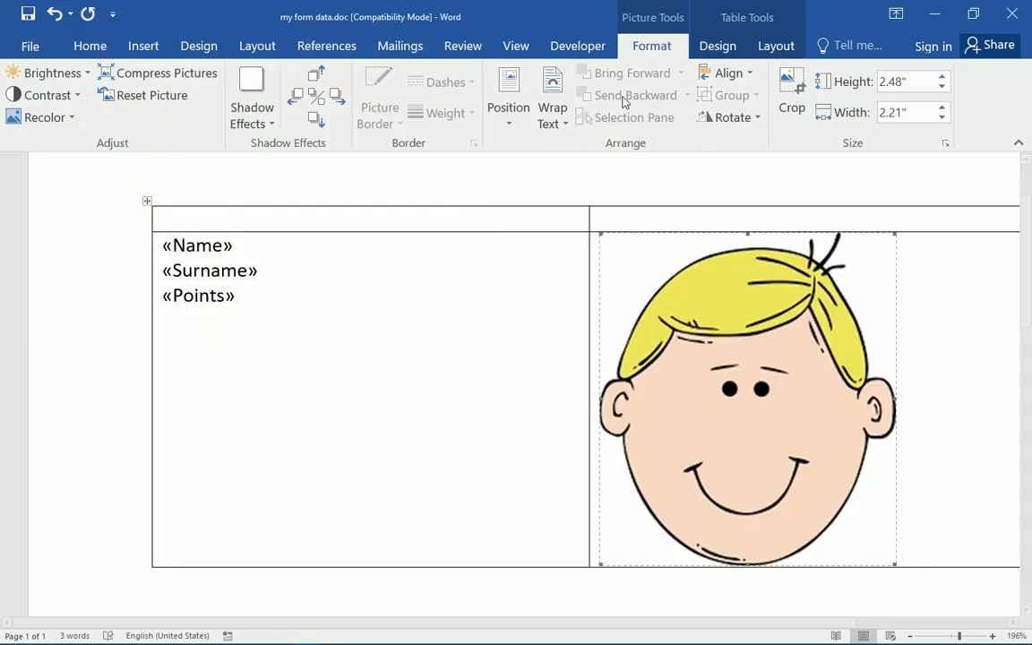
Add the note "Alt+f9" on the line below the table
{"action": "scroll", "coordinate": [341, 271], "scroll_direction": "down", "scroll_amount": 1}
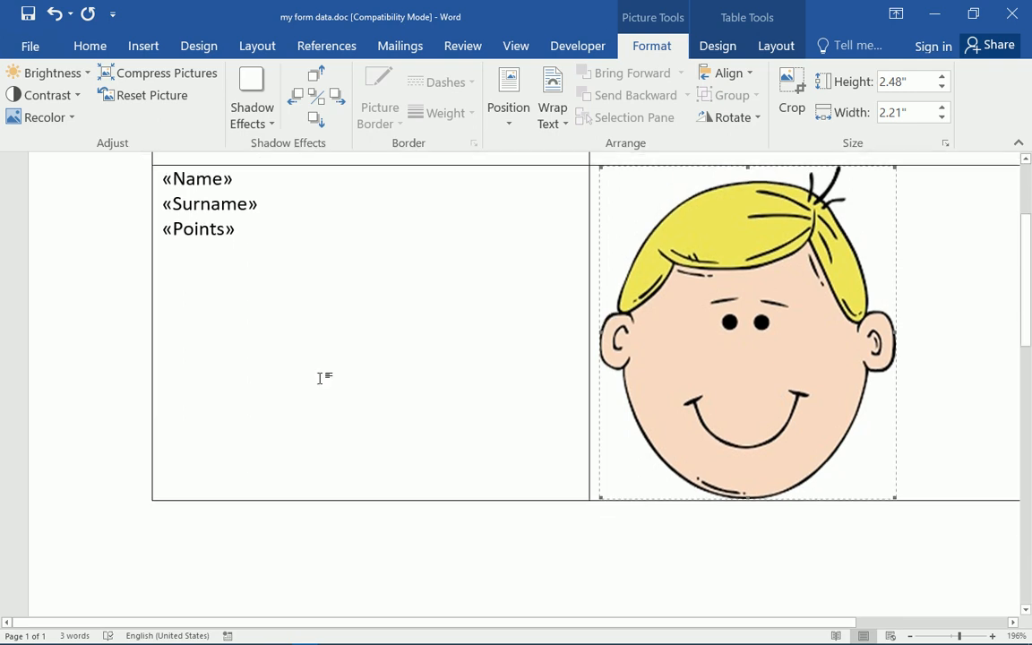
{"action": "scroll", "coordinate": [324, 368], "scroll_direction": "up", "scroll_amount": 1}
{"action": "scroll", "coordinate": [323, 364], "scroll_direction": "down", "scroll_amount": 1}
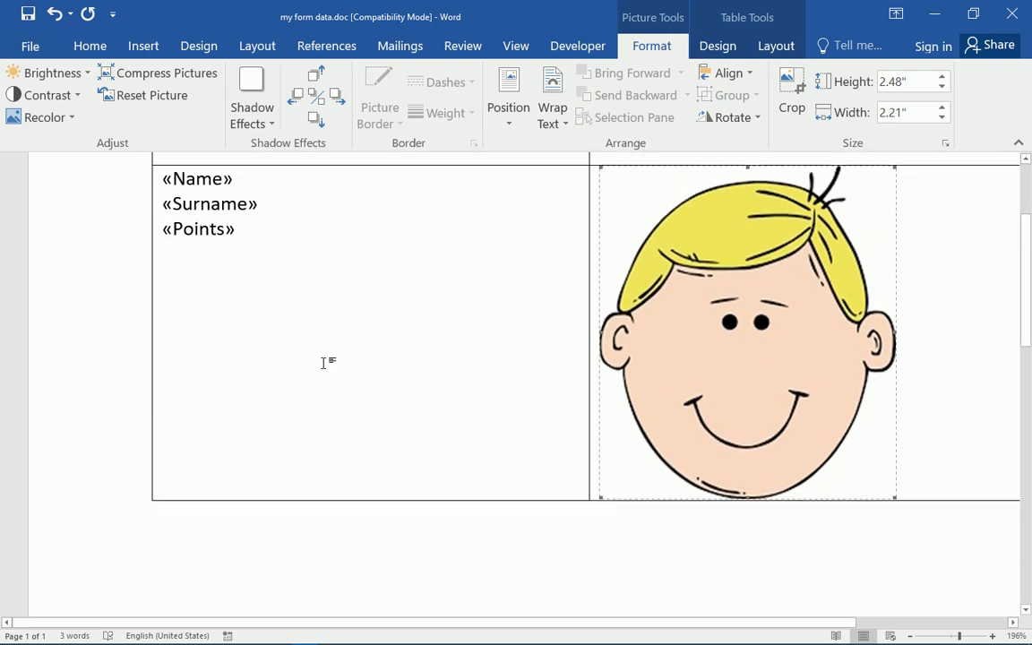
{"action": "left_click", "coordinate": [280, 549]}
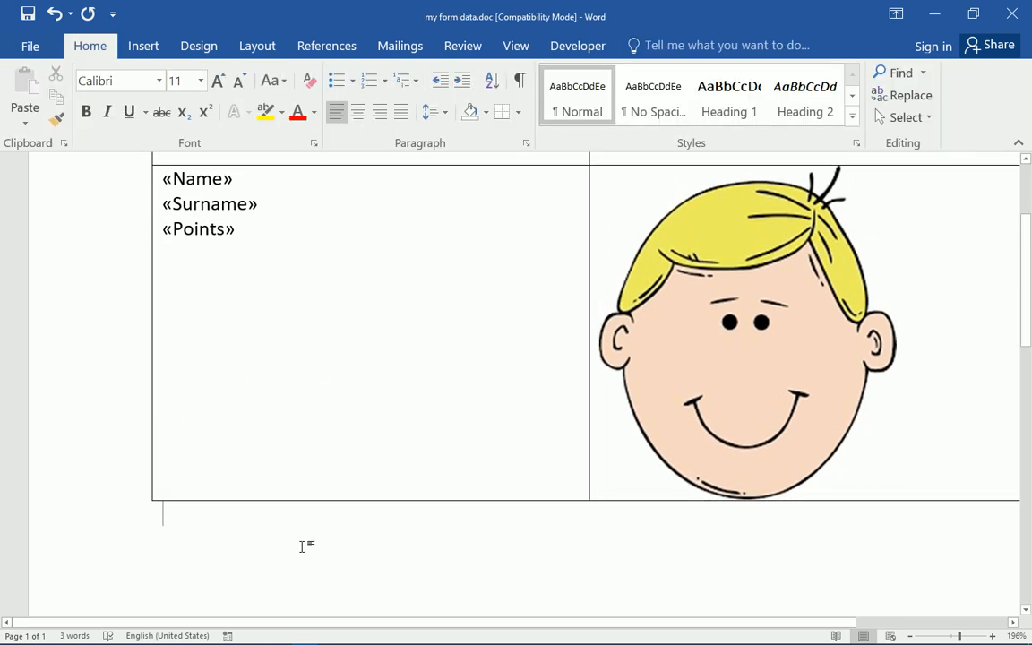
{"action": "type", "text": "Alt+f9"}
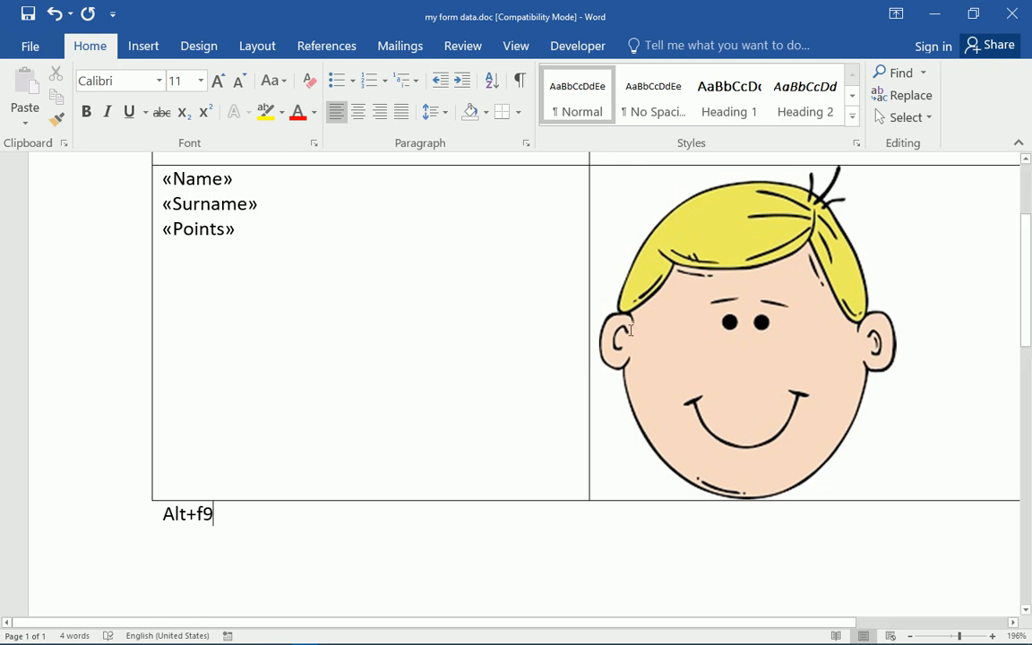
Select the linked Bill.jpg picture and display the document's field codes in place of the results
{"action": "left_click", "coordinate": [649, 209]}
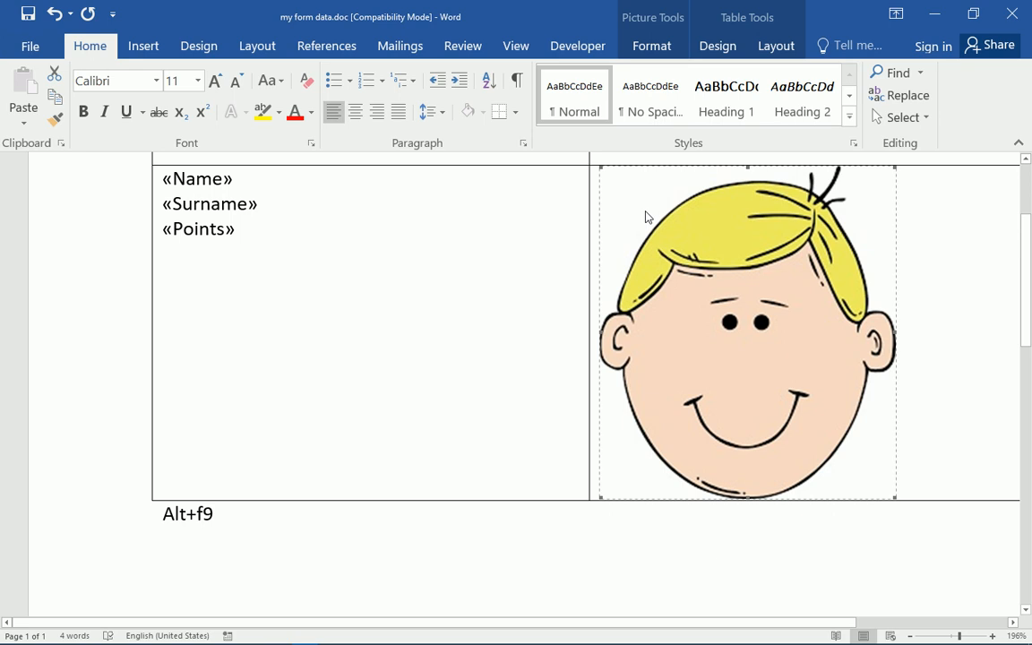
{"action": "key", "text": "alt"}
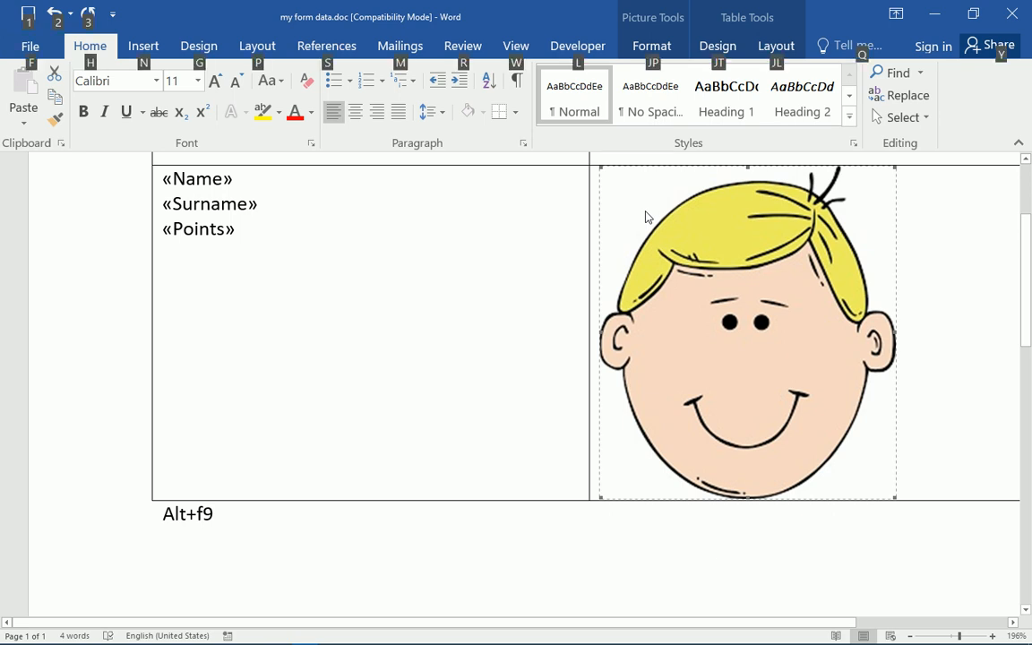
{"action": "key", "text": "alt+F9"}
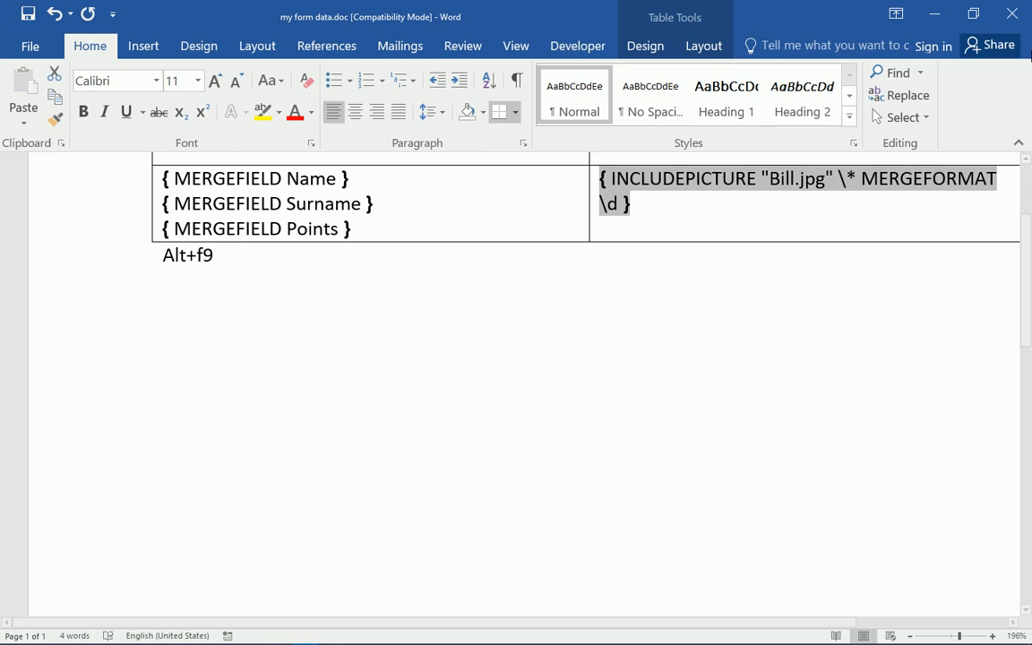
Replace the file name "Bill" in the INCLUDEPICTURE field code with the Name merge field, keeping the .jpg extension
{"action": "left_click", "coordinate": [795, 181]}
{"action": "left_click_drag", "start_coordinate": [795, 180], "coordinate": [770, 180]}
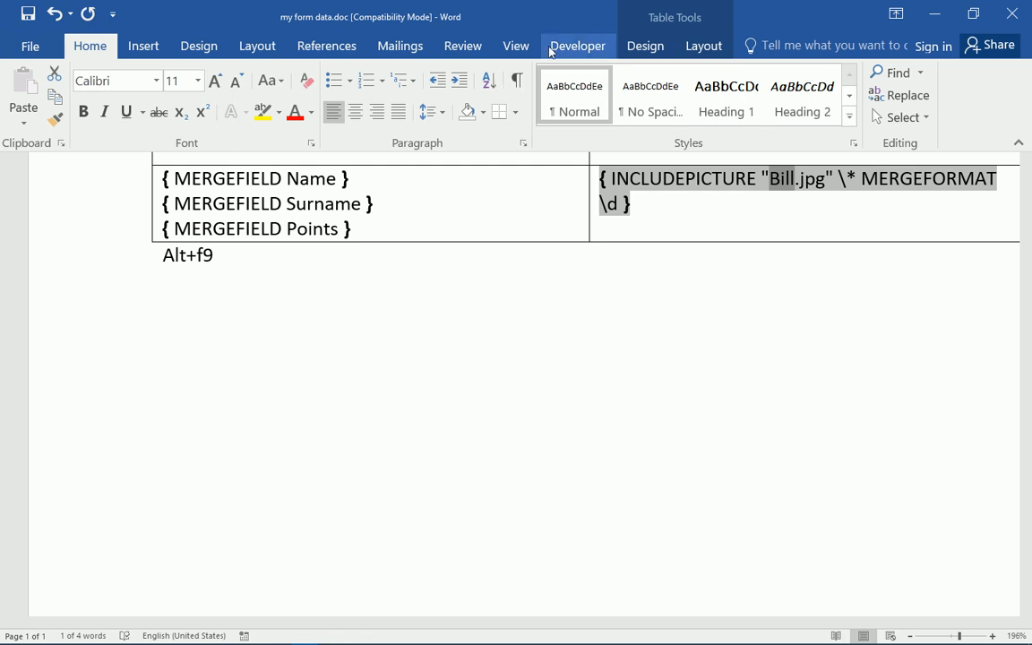
{"action": "left_click", "coordinate": [395, 50]}
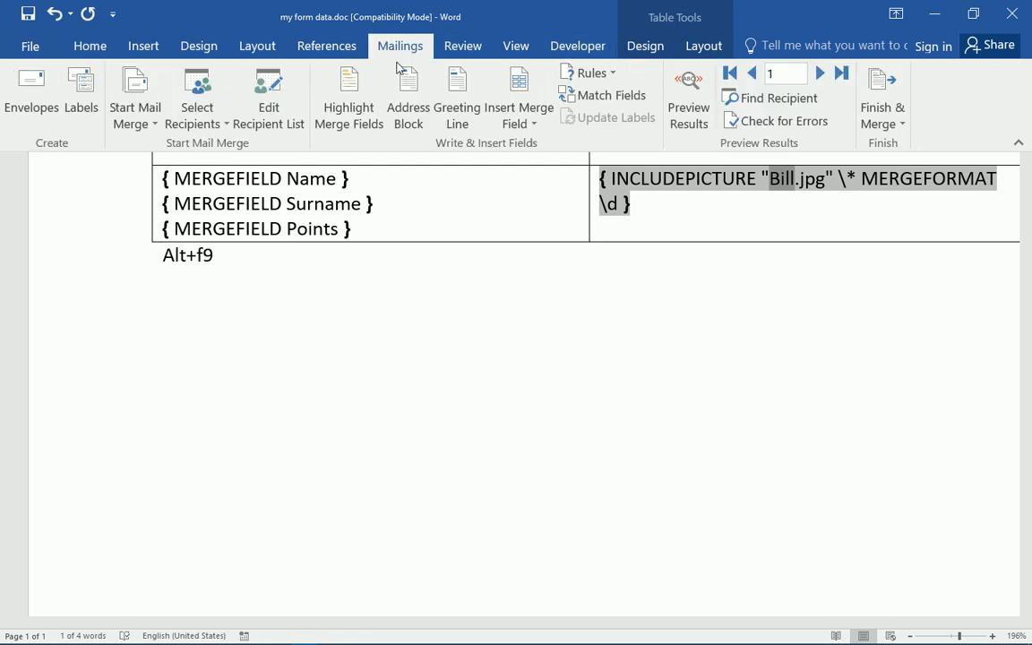
{"action": "left_click", "coordinate": [533, 124]}
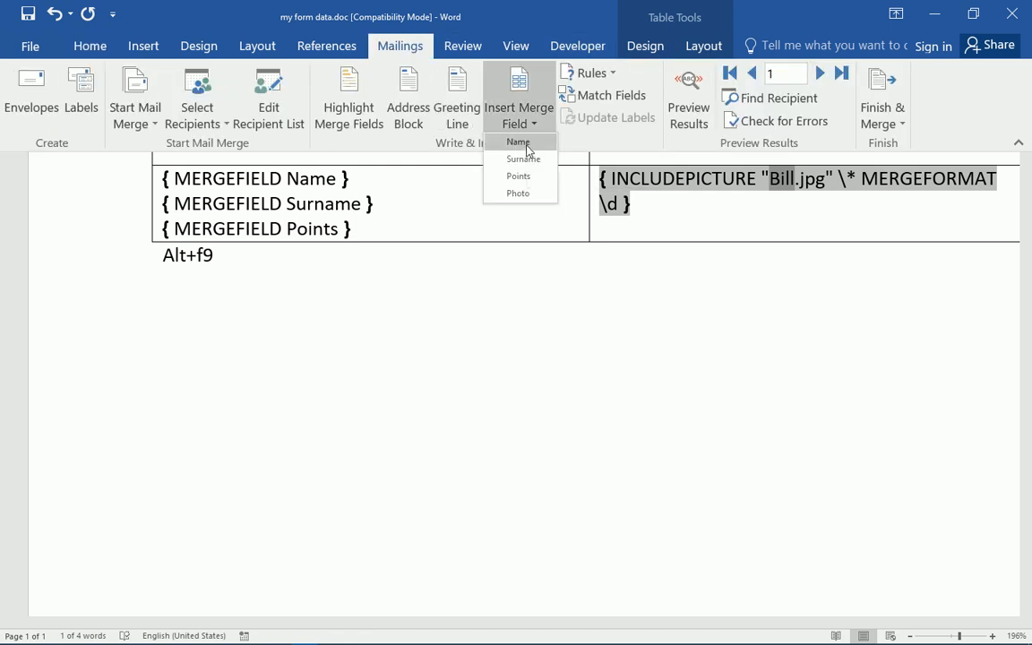
{"action": "left_click", "coordinate": [519, 143]}
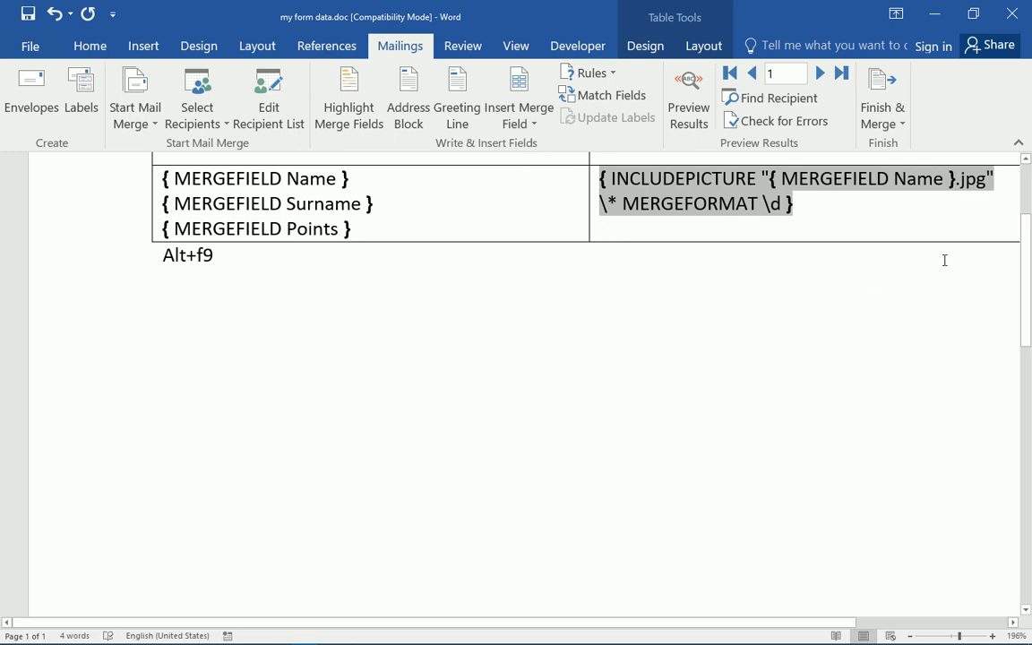
{"action": "left_click", "coordinate": [820, 211]}
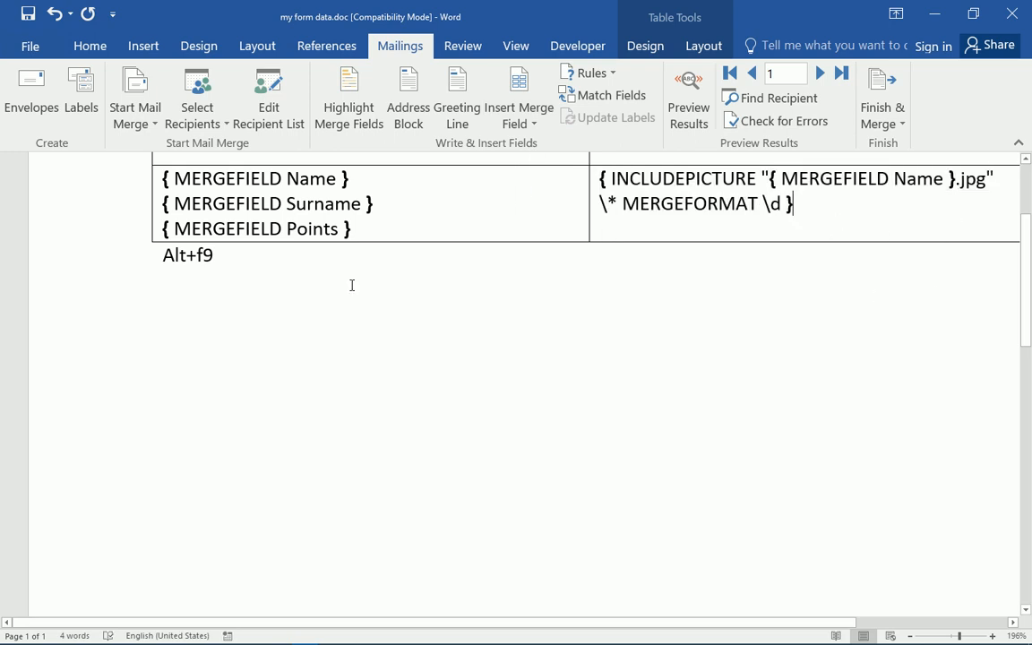
Switch the document from field codes back to field results and delete the "Alt+f9" note below the table
{"action": "left_click", "coordinate": [204, 260]}
{"action": "triple_click", "coordinate": [202, 256]}
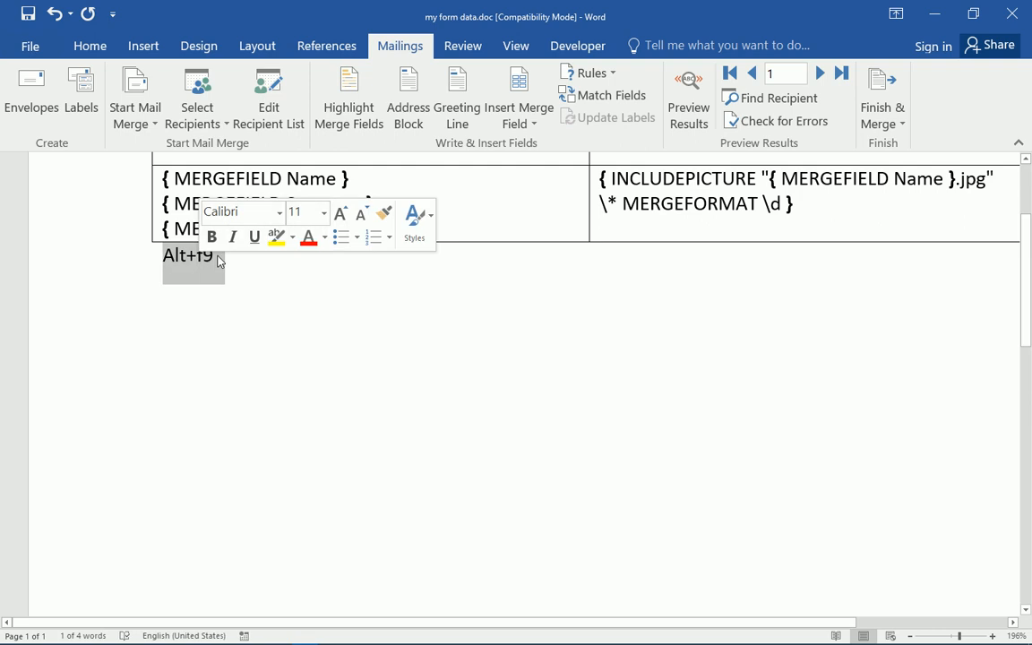
{"action": "left_click", "coordinate": [628, 212]}
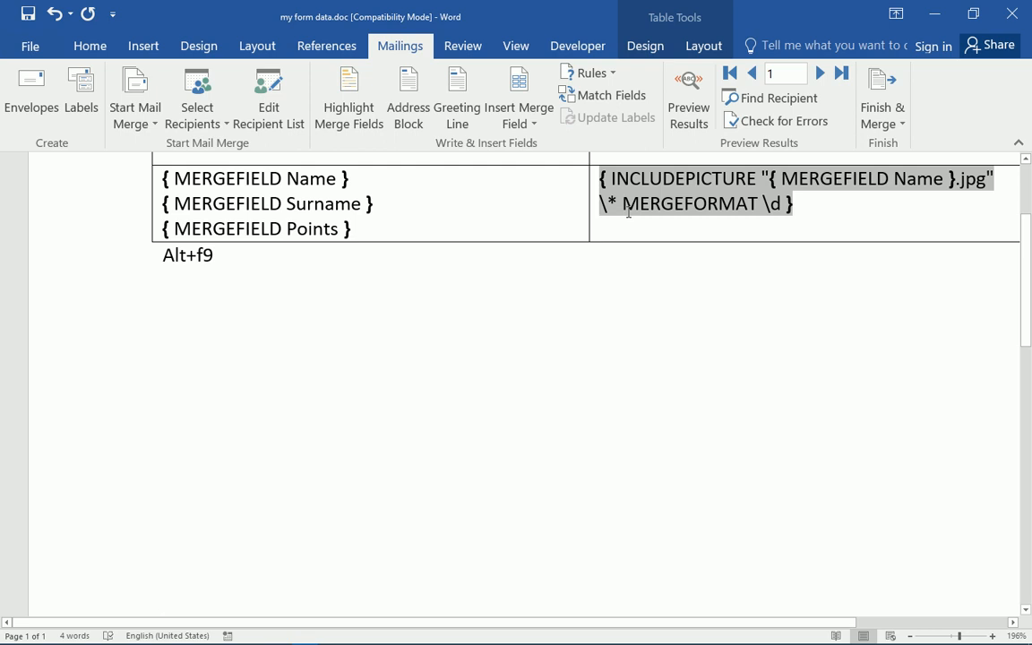
{"action": "key", "text": "alt+F9"}
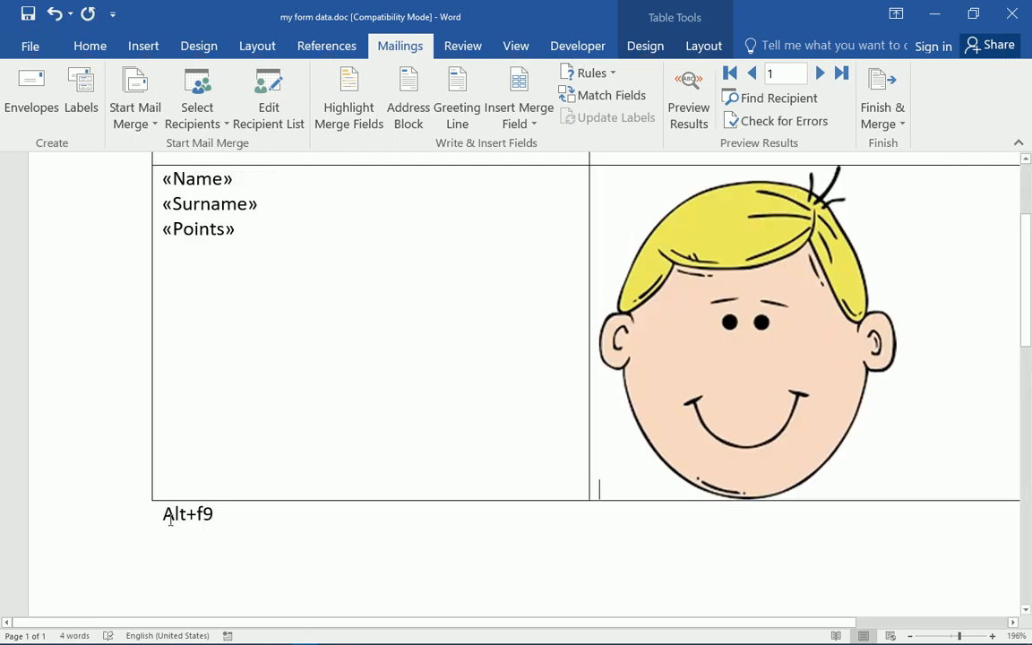
{"action": "left_click_drag", "start_coordinate": [171, 519], "coordinate": [211, 548]}
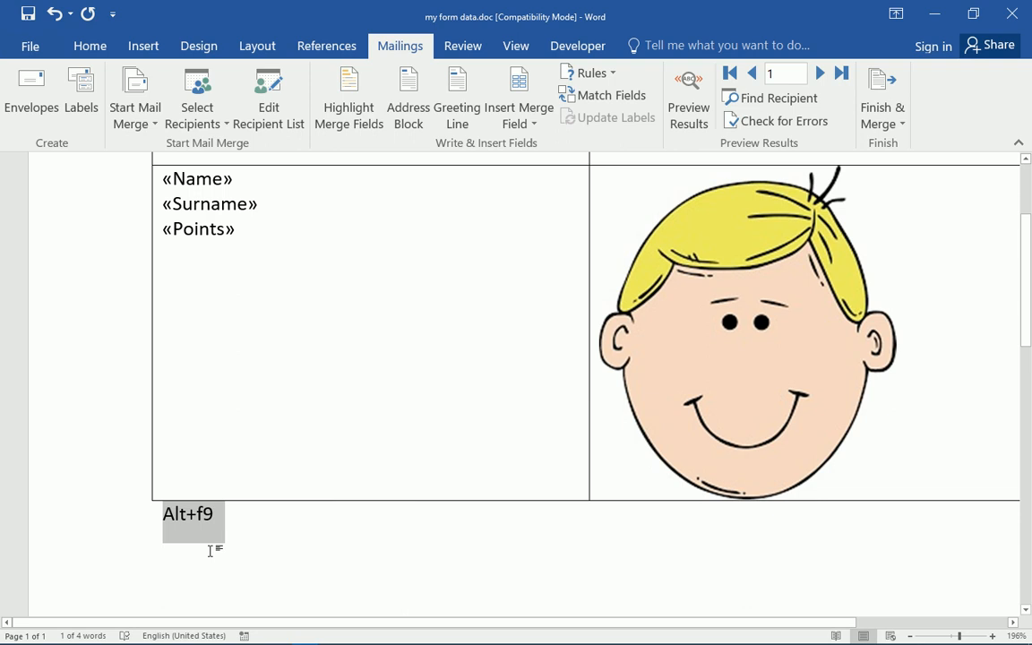
{"action": "key", "text": "Delete"}
{"action": "scroll", "coordinate": [799, 391], "scroll_direction": "down", "scroll_amount": 1}
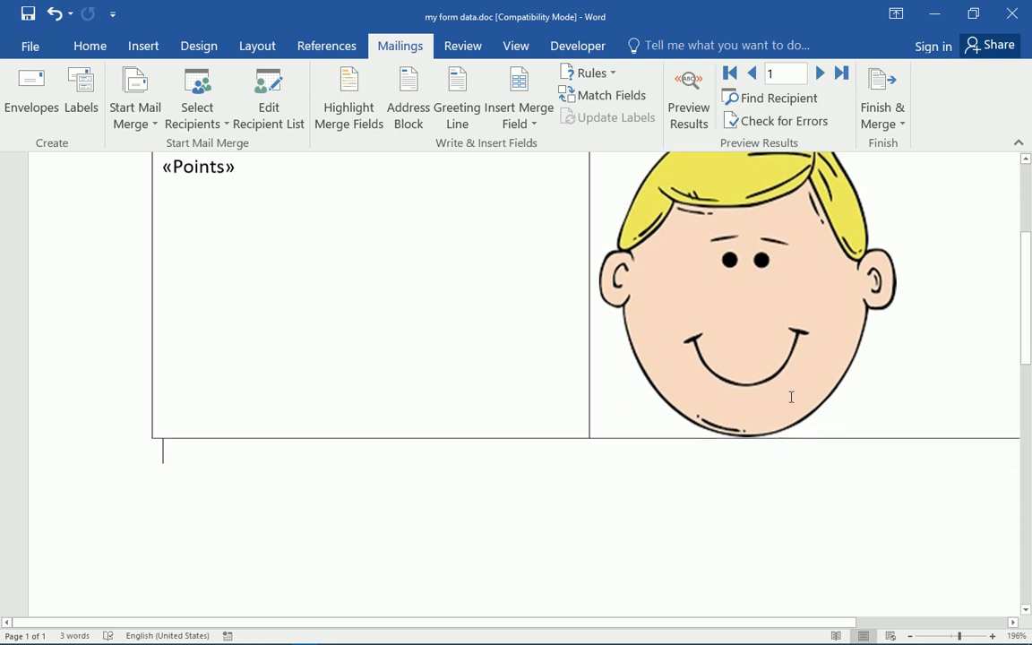
{"action": "scroll", "coordinate": [790, 397], "scroll_direction": "up", "scroll_amount": 2}
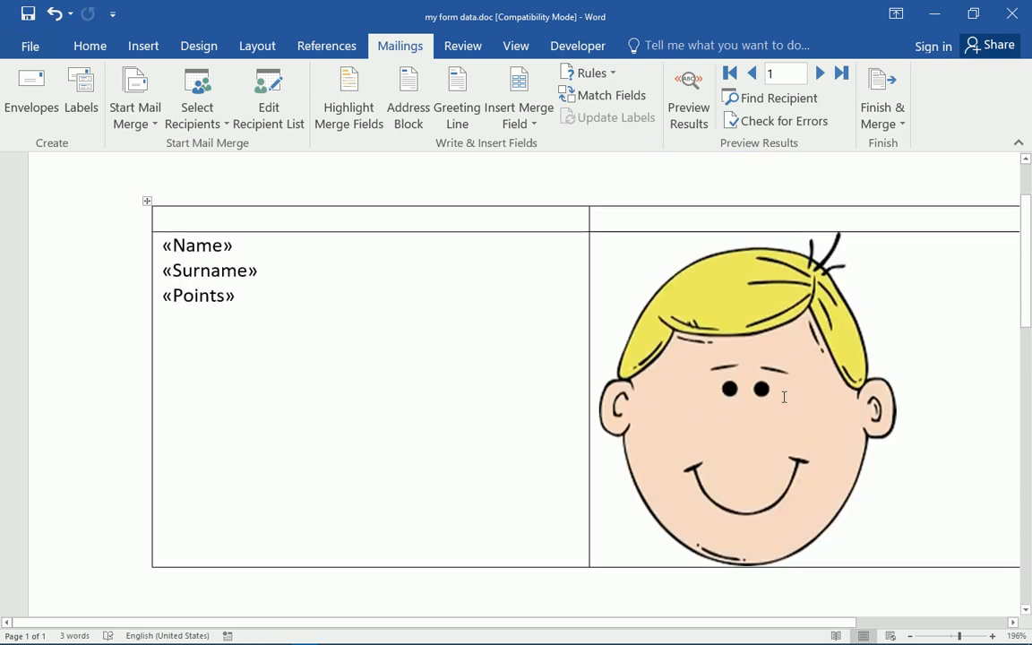
Finish the mail merge by merging all records into a new document of individual editable letters
{"action": "left_click", "coordinate": [903, 124]}
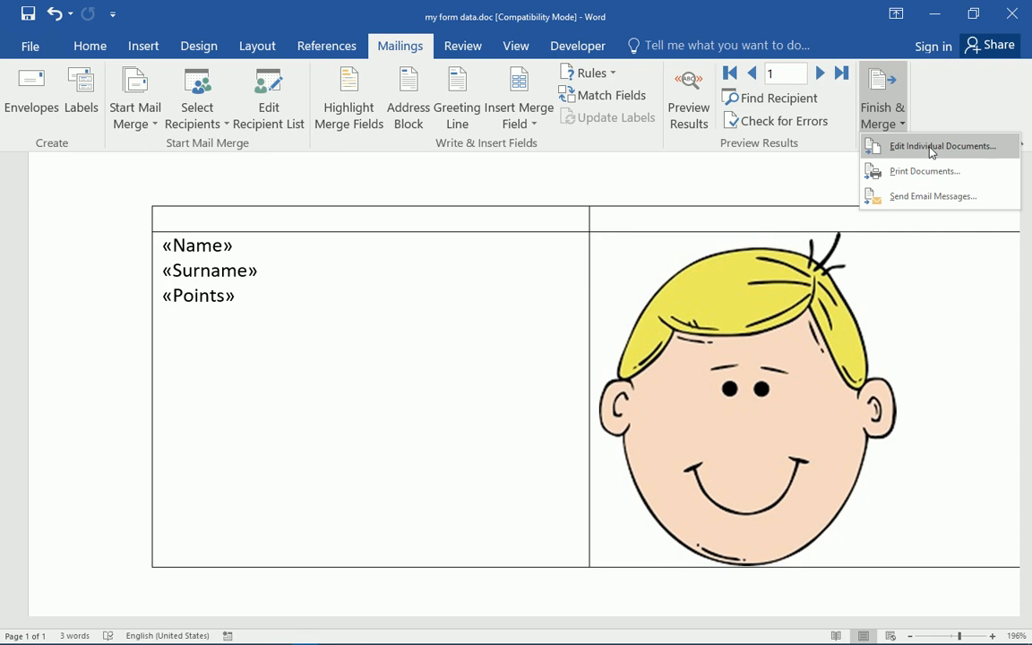
{"action": "left_click", "coordinate": [932, 149]}
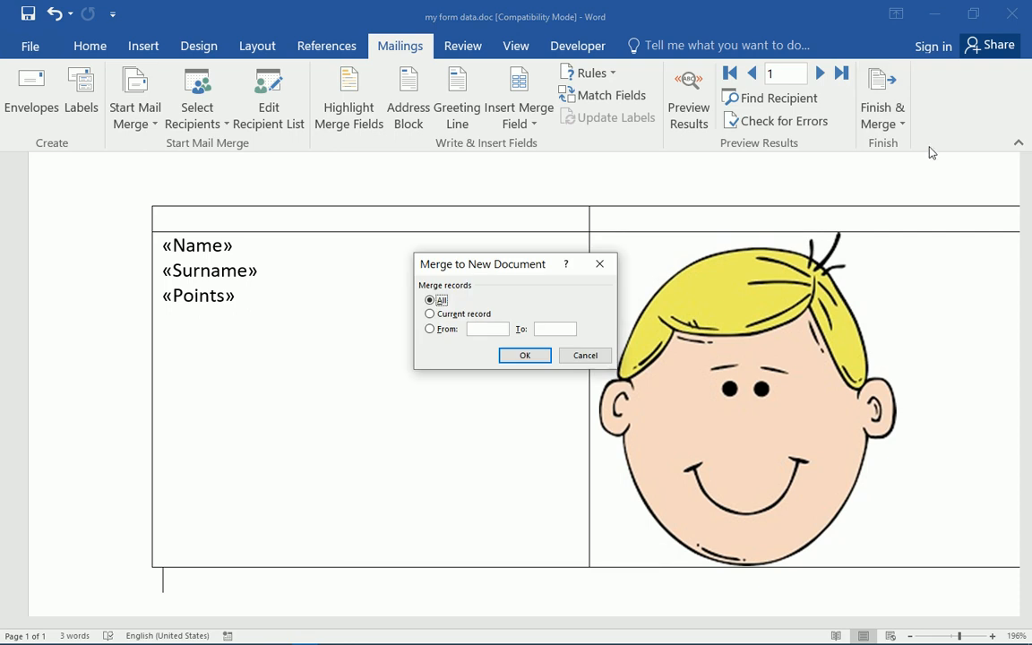
{"action": "left_click", "coordinate": [523, 359]}
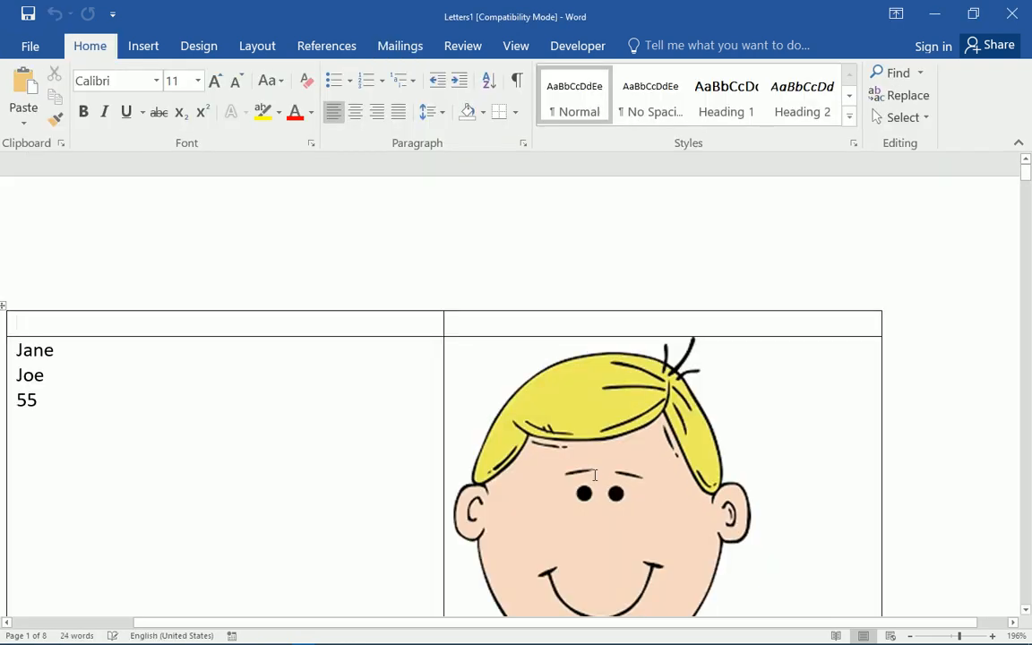
Examine the pages of the merged document to compare each record's name, surname, points and picture
{"action": "scroll", "coordinate": [555, 426], "scroll_direction": "down", "scroll_amount": 5}
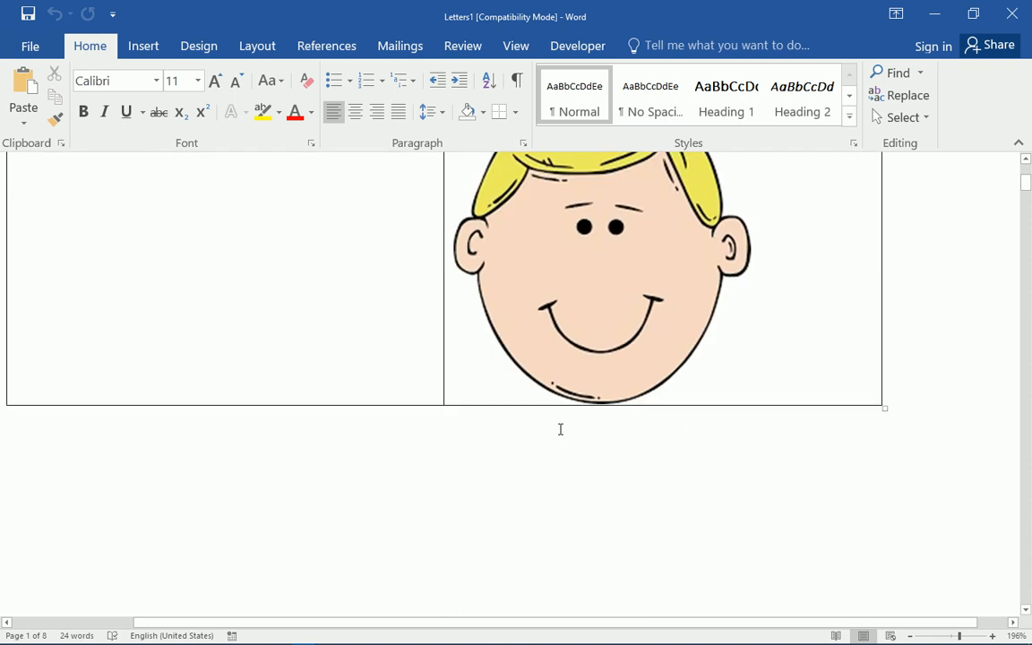
{"action": "scroll", "coordinate": [561, 429], "scroll_direction": "up", "scroll_amount": 2}
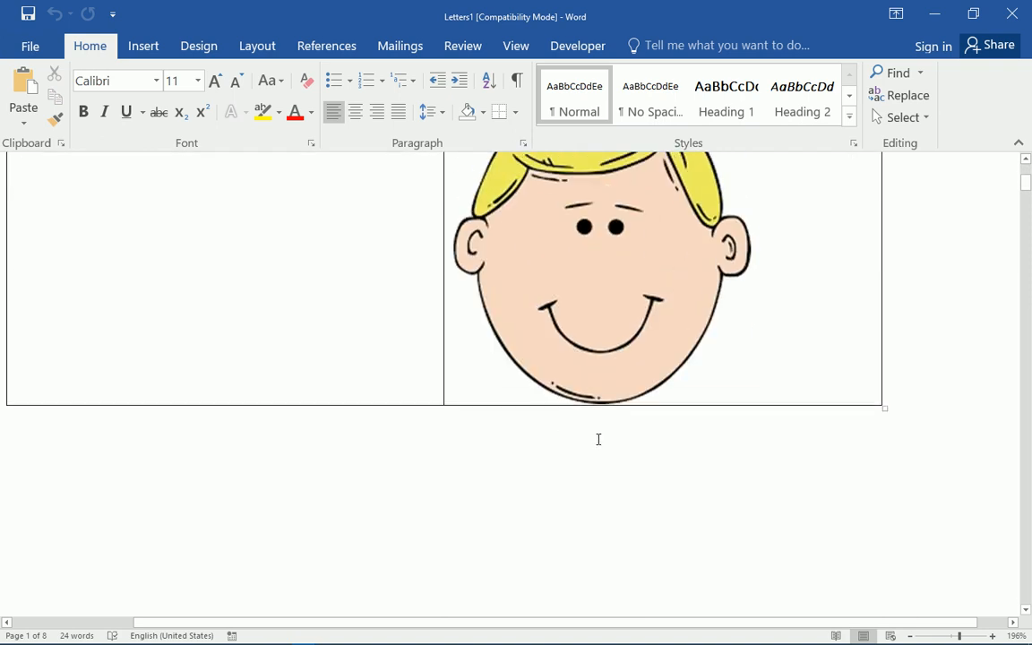
{"action": "left_click", "coordinate": [936, 636]}
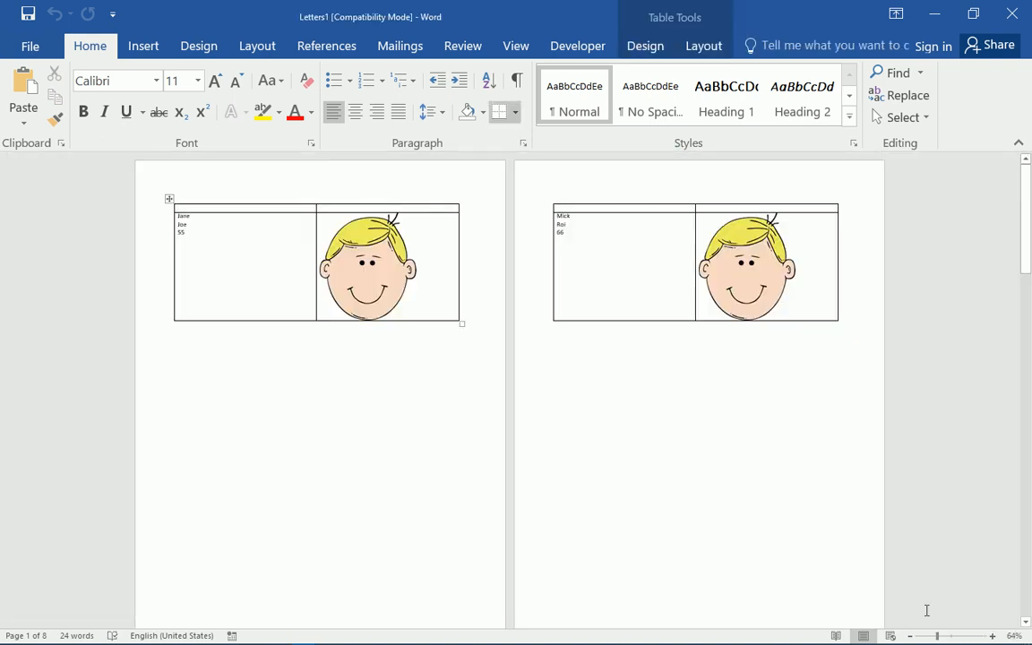
{"action": "scroll", "coordinate": [851, 482], "scroll_direction": "down", "scroll_amount": 5}
{"action": "scroll", "coordinate": [705, 376], "scroll_direction": "down", "scroll_amount": 4}
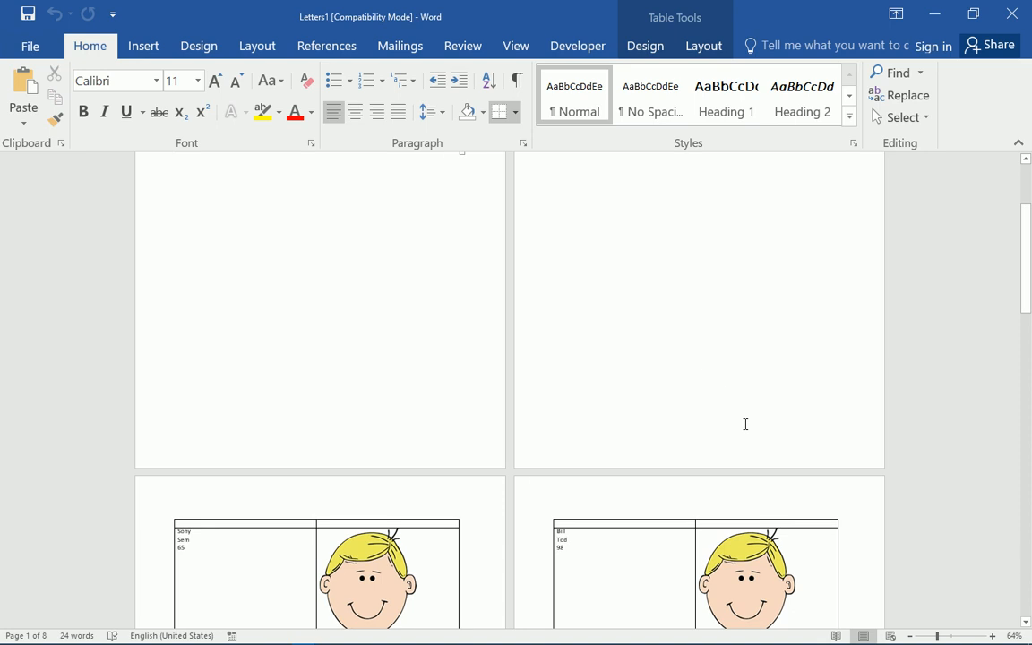
{"action": "scroll", "coordinate": [732, 358], "scroll_direction": "down", "scroll_amount": 3}
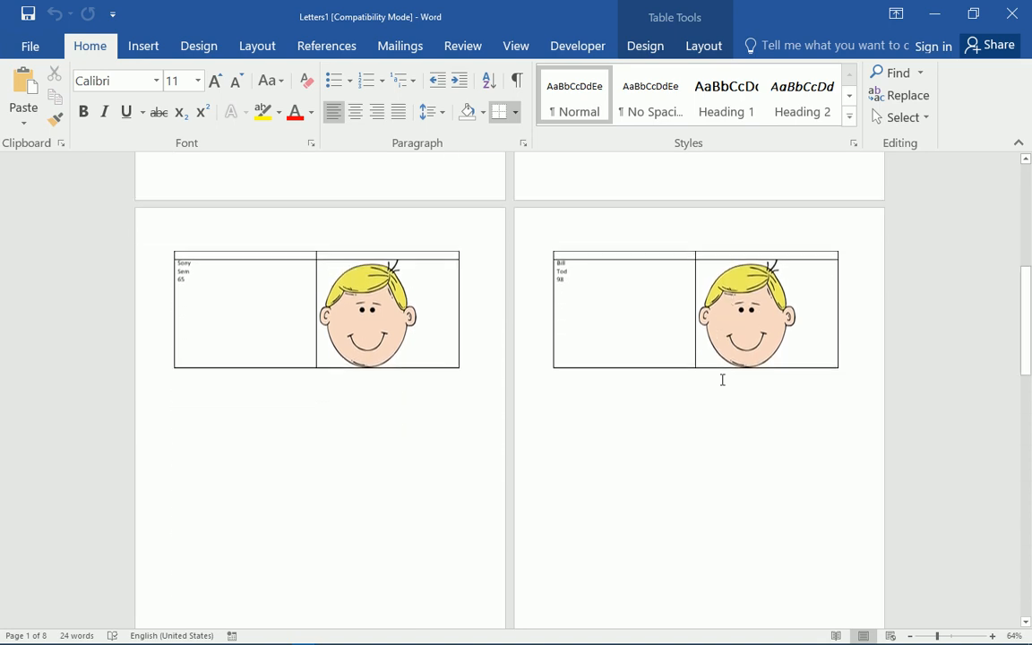
{"action": "scroll", "coordinate": [707, 380], "scroll_direction": "up", "scroll_amount": 3}
{"action": "scroll", "coordinate": [694, 419], "scroll_direction": "up", "scroll_amount": 4}
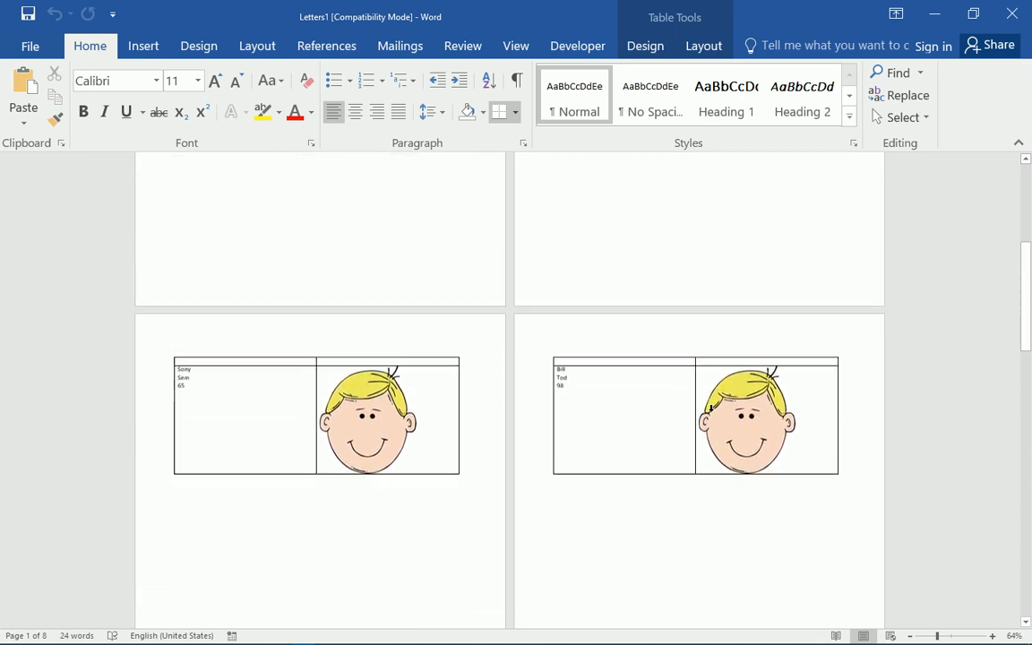
{"action": "left_click_drag", "start_coordinate": [1031, 260], "coordinate": [957, 190]}
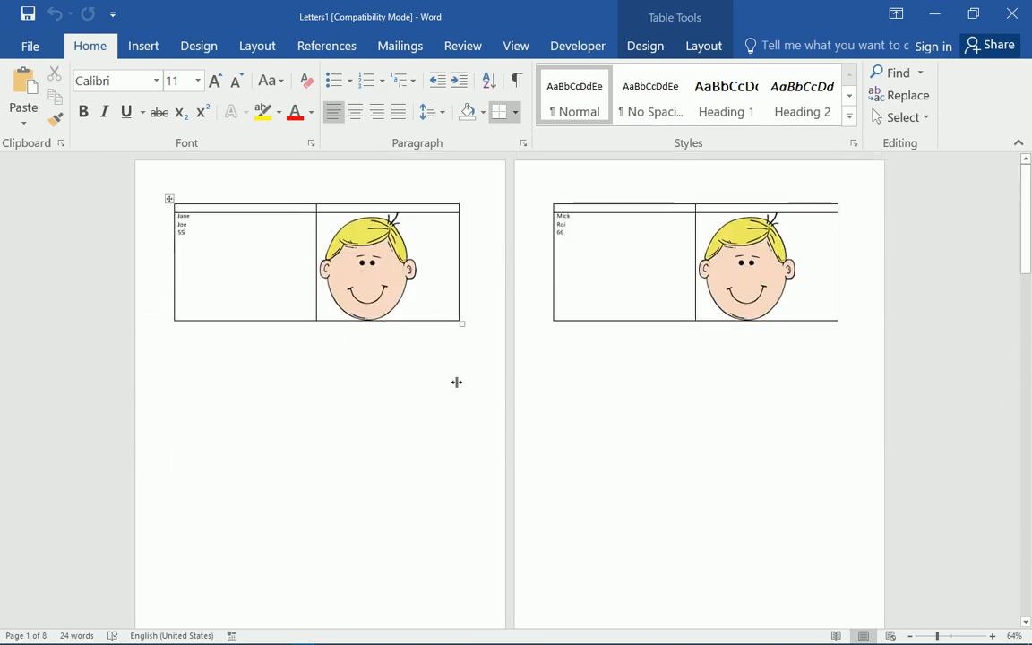
{"action": "left_click_drag", "start_coordinate": [938, 637], "coordinate": [979, 639]}
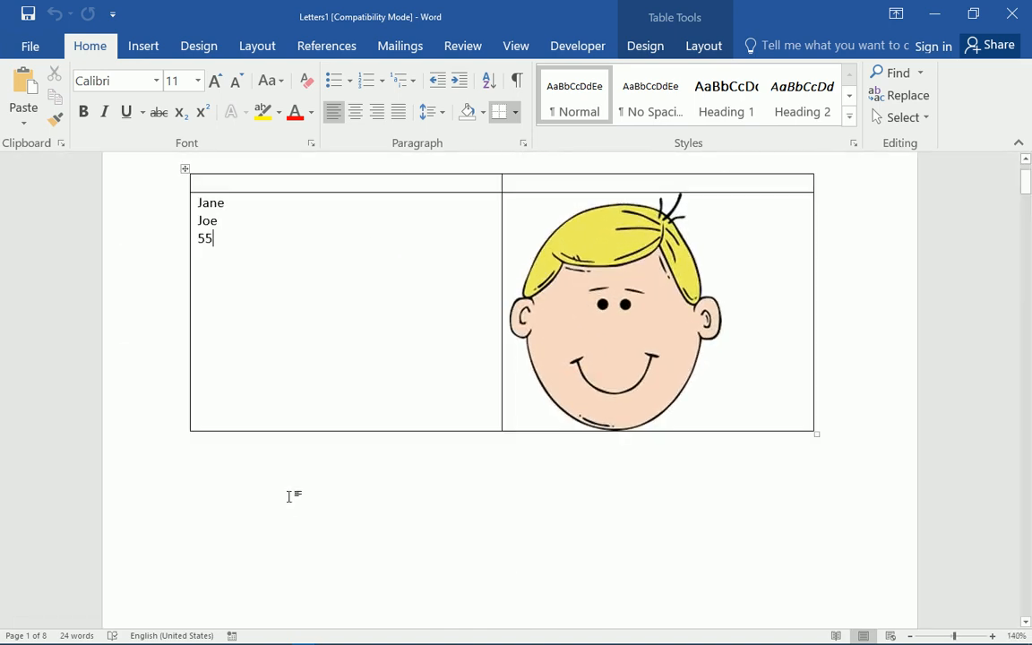
{"action": "left_click", "coordinate": [251, 184]}
{"action": "type", "text": "F"}
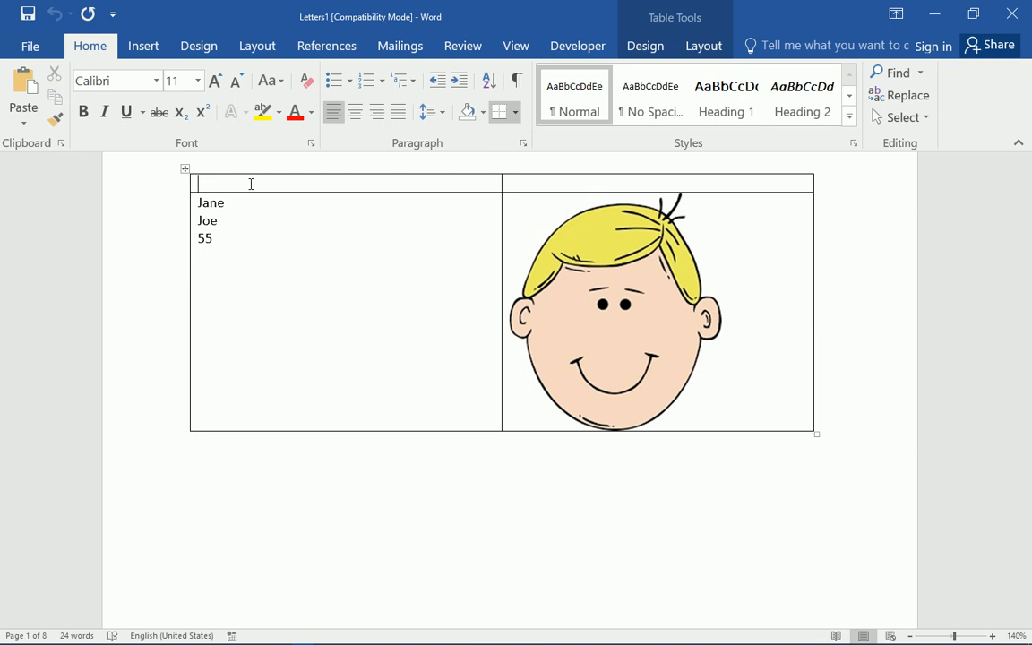
{"action": "scroll", "coordinate": [769, 383], "scroll_direction": "down", "scroll_amount": 10}
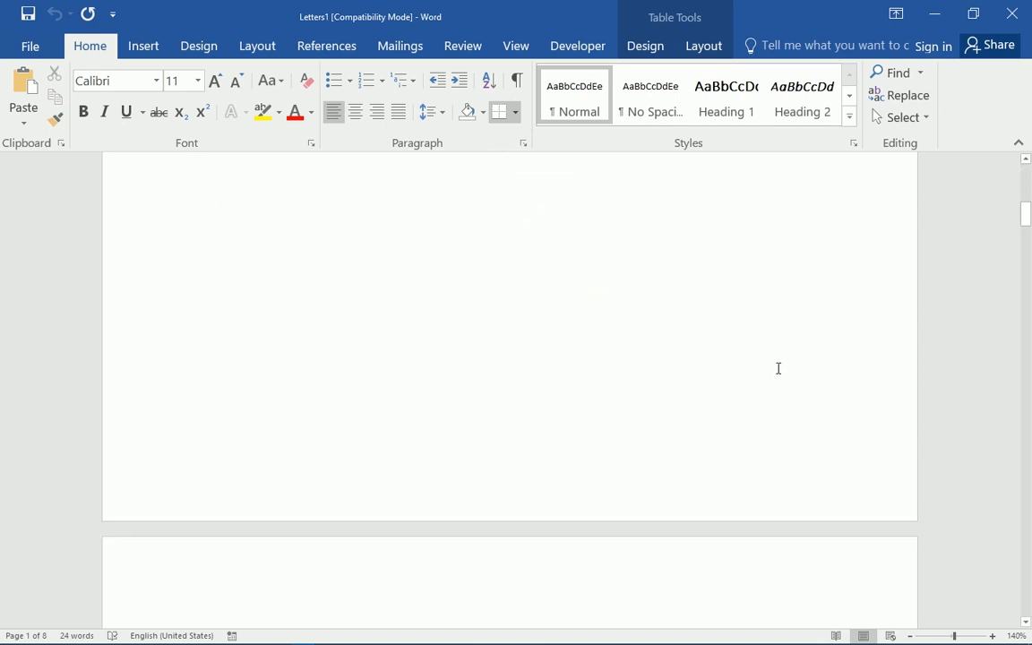
{"action": "scroll", "coordinate": [778, 368], "scroll_direction": "down", "scroll_amount": 2}
{"action": "scroll", "coordinate": [771, 376], "scroll_direction": "up", "scroll_amount": 8}
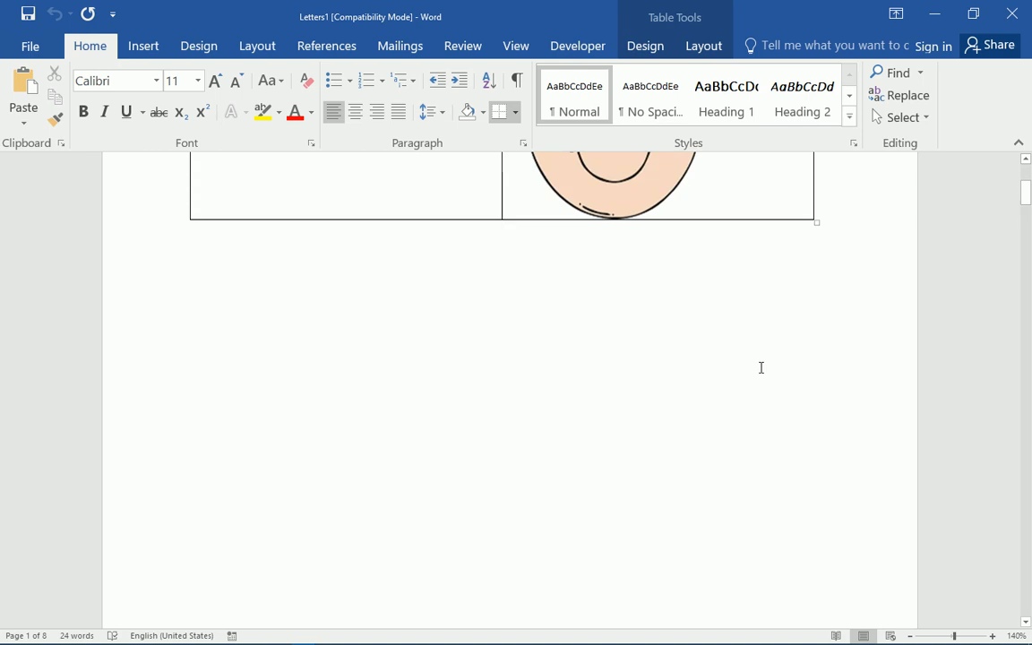
{"action": "scroll", "coordinate": [761, 368], "scroll_direction": "up", "scroll_amount": 5}
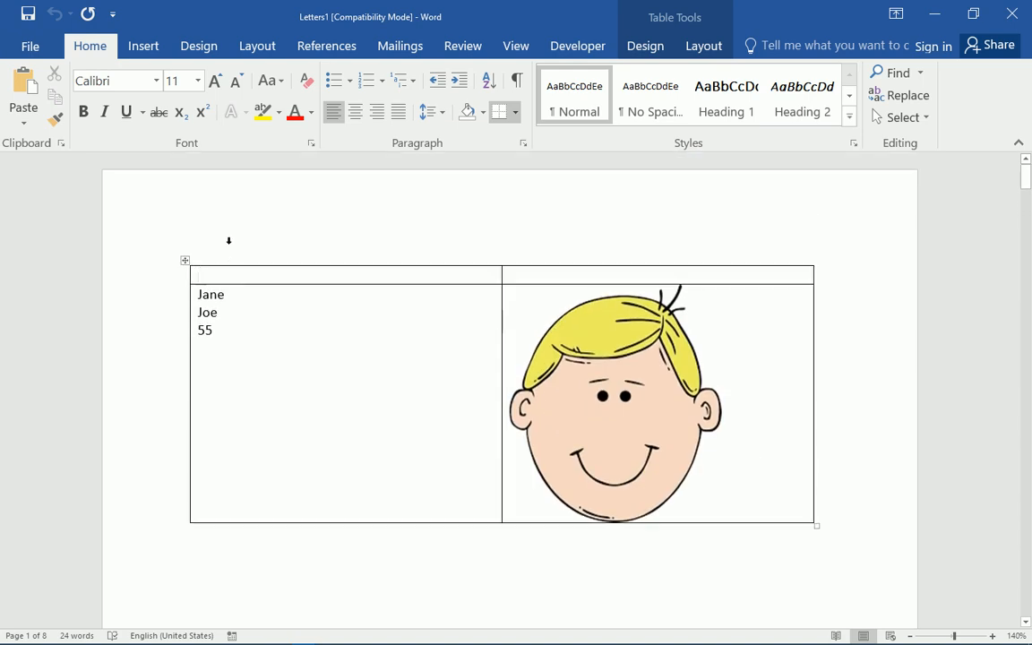
{"action": "left_click", "coordinate": [247, 280]}
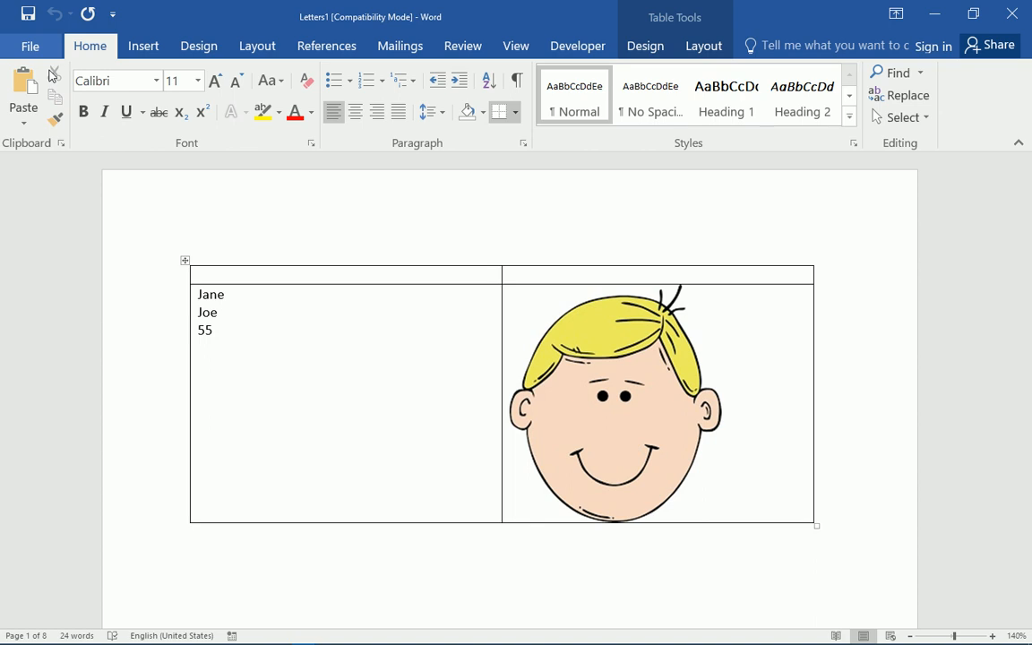
{"action": "left_click", "coordinate": [213, 257]}
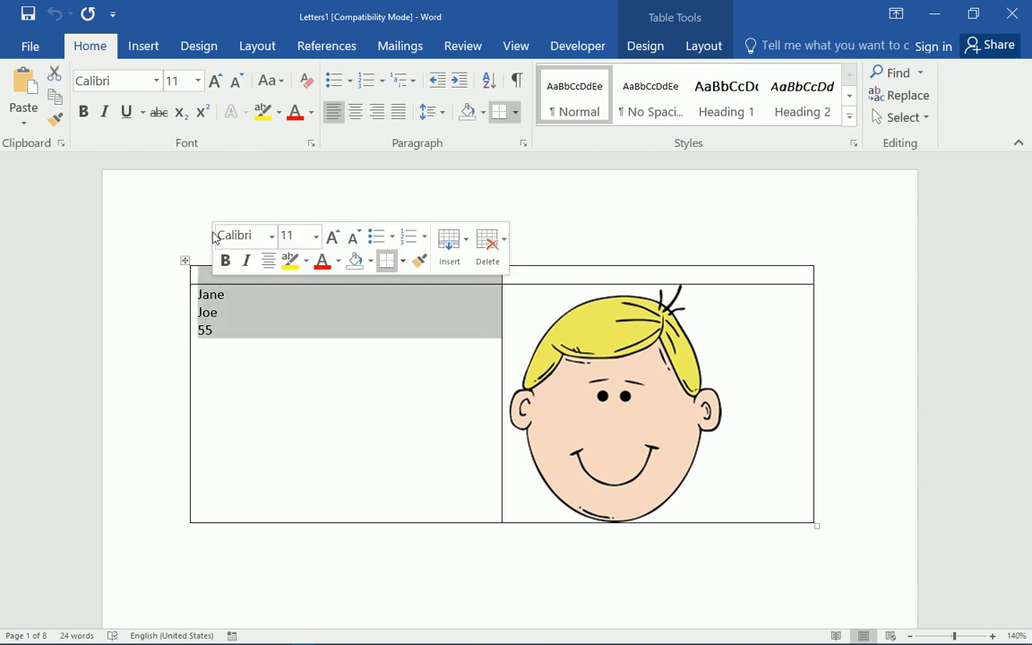
{"action": "left_click", "coordinate": [182, 274]}
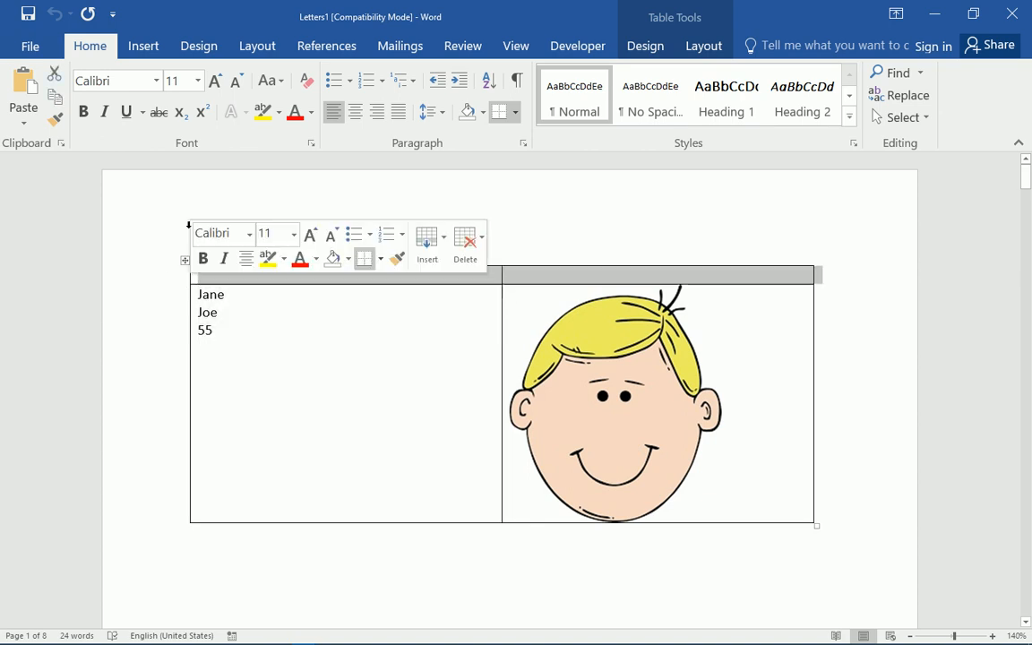
{"action": "left_click", "coordinate": [245, 318]}
Enter the note "CTRL A F9" in the first cell of the table's empty top row and delete it again
{"action": "left_click", "coordinate": [224, 273]}
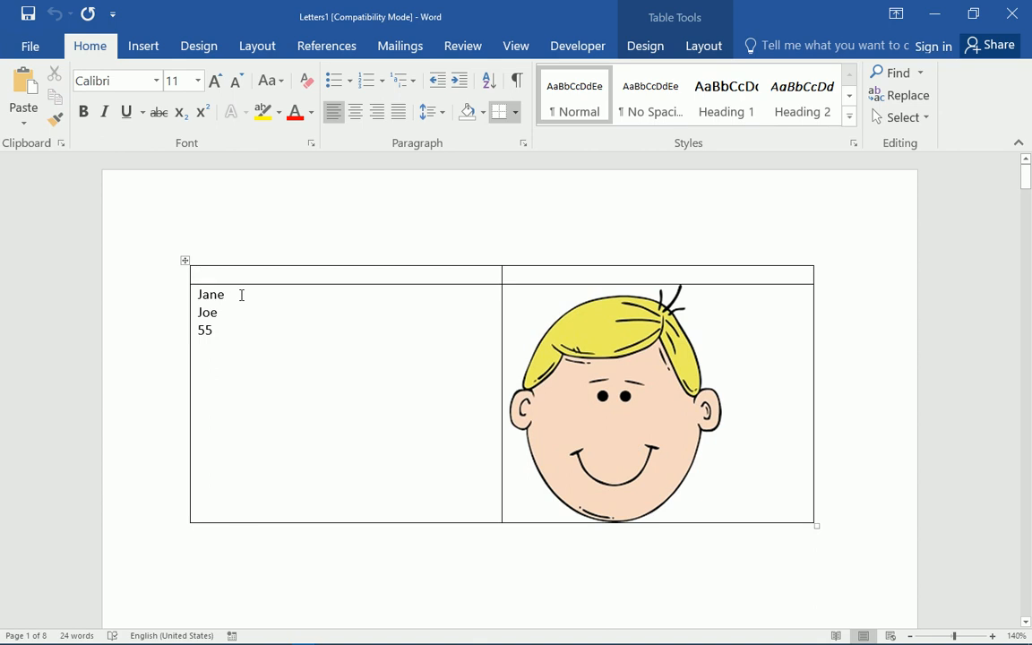
{"action": "type", "text": "CTRL A  F9"}
{"action": "left_click_drag", "start_coordinate": [271, 275], "coordinate": [192, 269]}
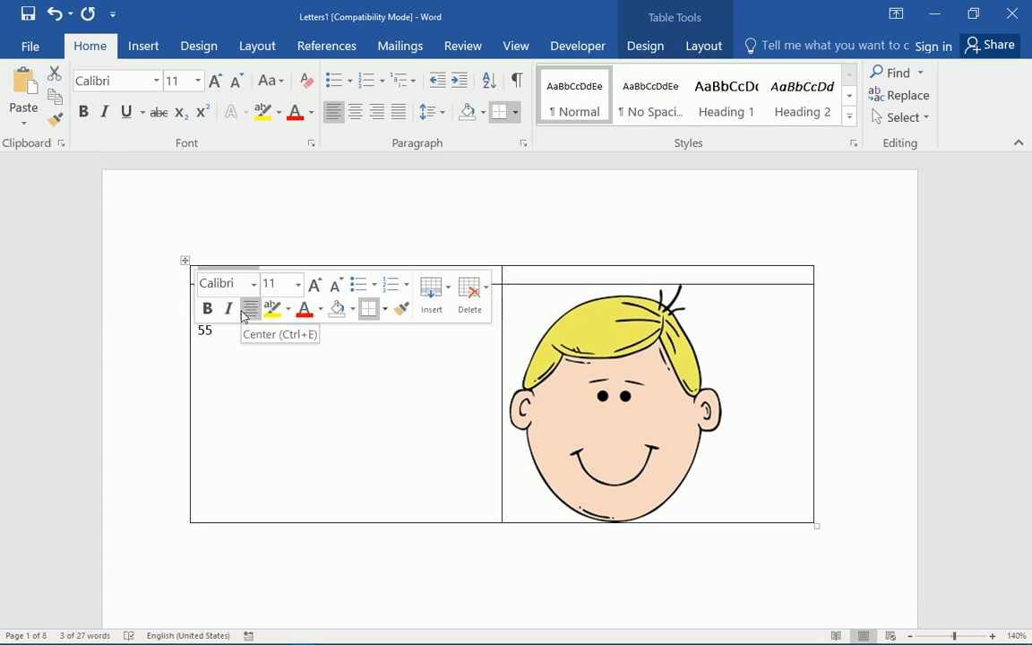
{"action": "key", "text": "Delete"}
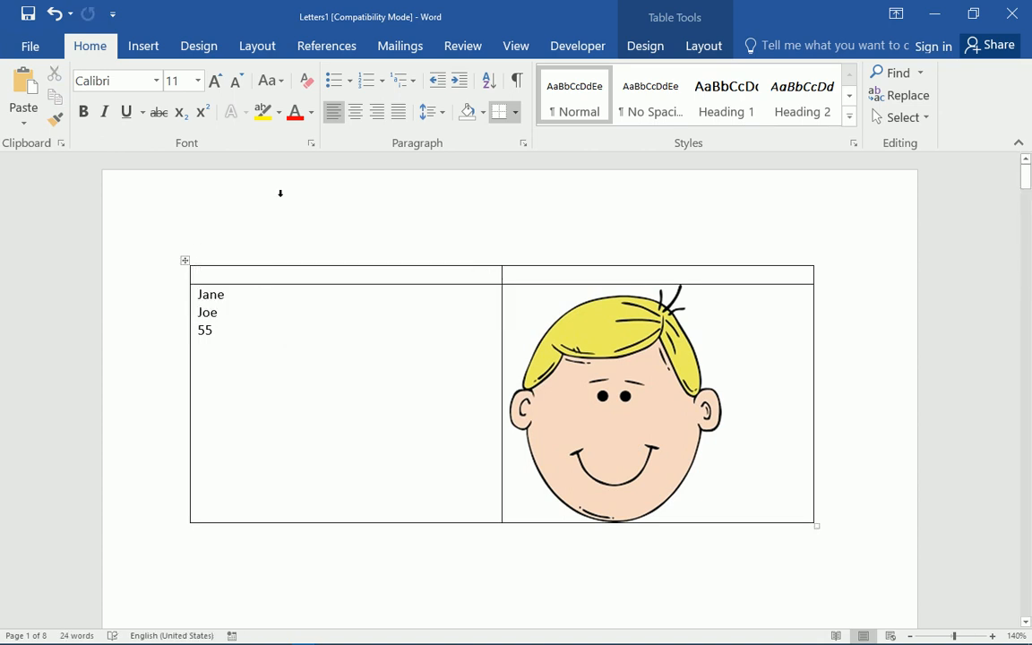
Select the entire merged document and update all its fields so each record loads its own picture
{"action": "key", "text": "ctrl+a"}
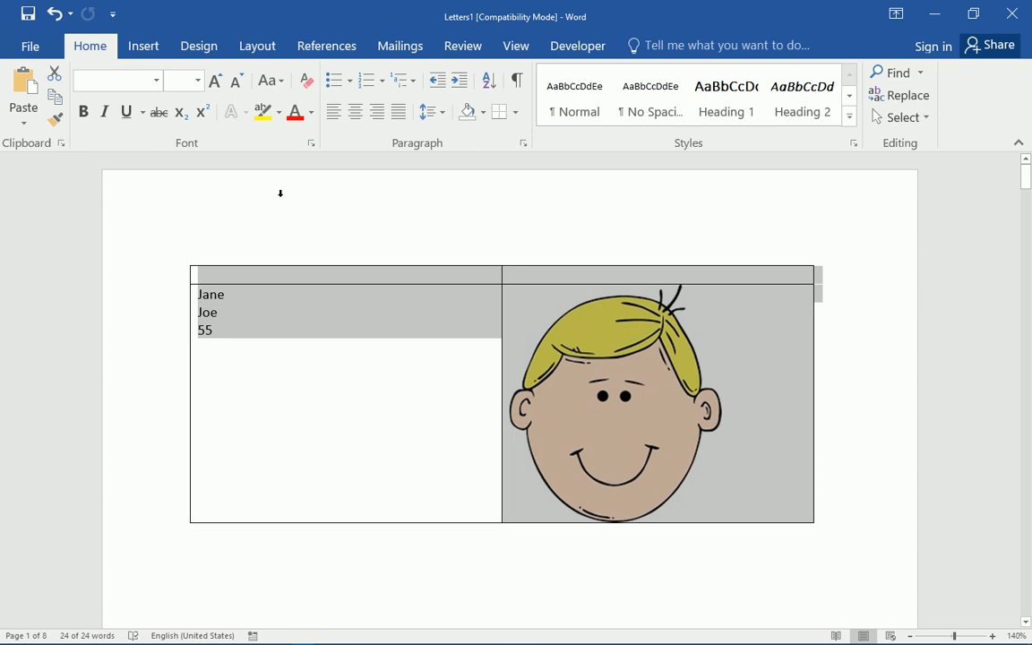
{"action": "key", "text": "F9"}
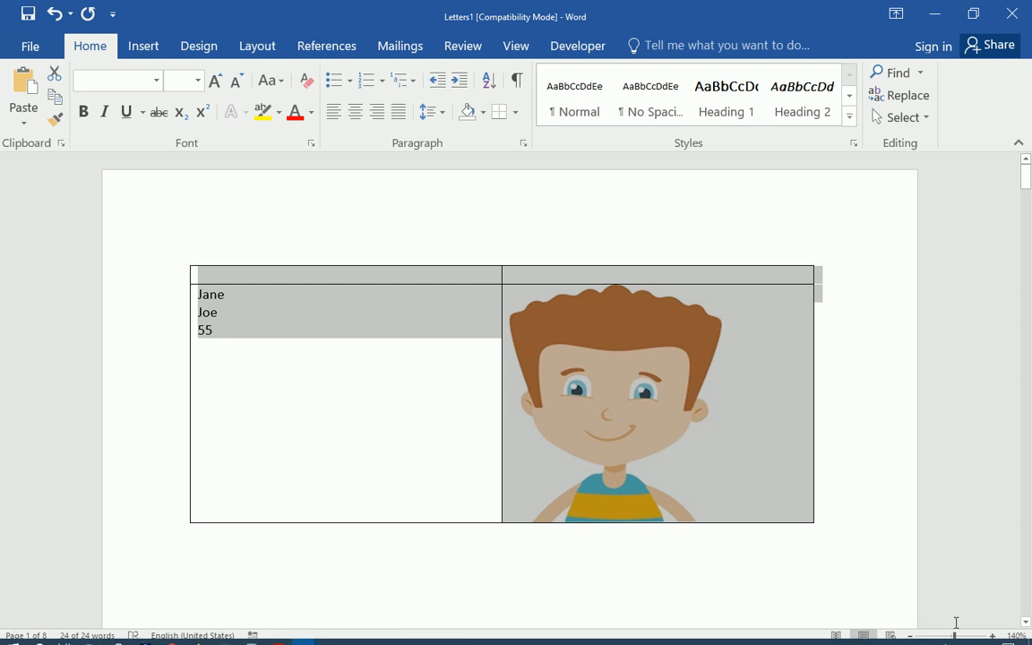
{"action": "left_click_drag", "start_coordinate": [956, 637], "coordinate": [935, 637]}
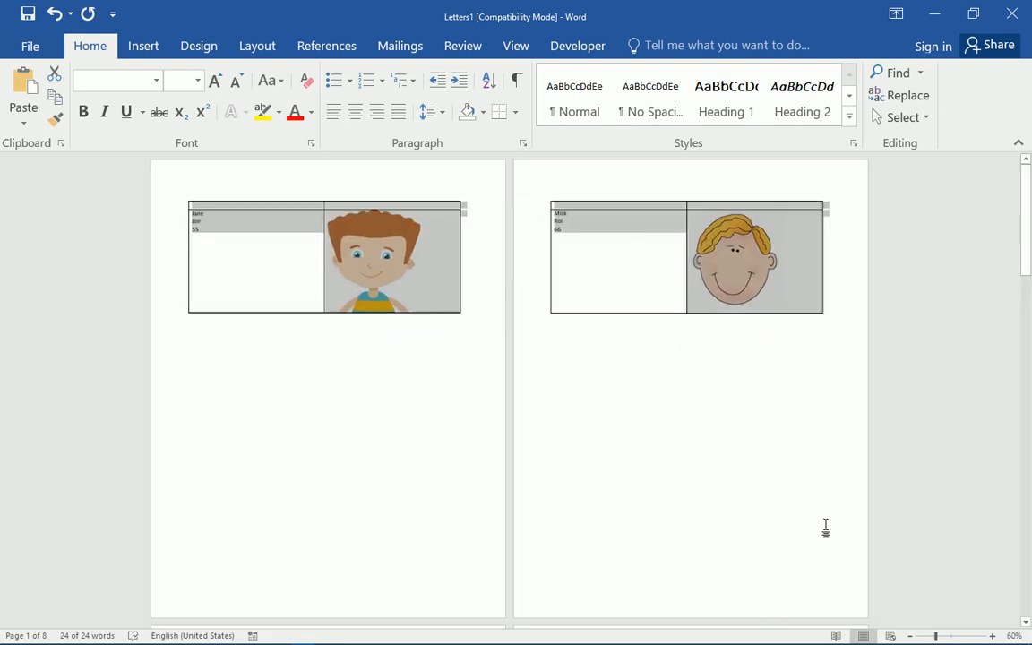
Examine all pages of the merged document to check that every record shows its own picture
{"action": "scroll", "coordinate": [723, 443], "scroll_direction": "down", "scroll_amount": 2}
{"action": "scroll", "coordinate": [723, 443], "scroll_direction": "down", "scroll_amount": 4}
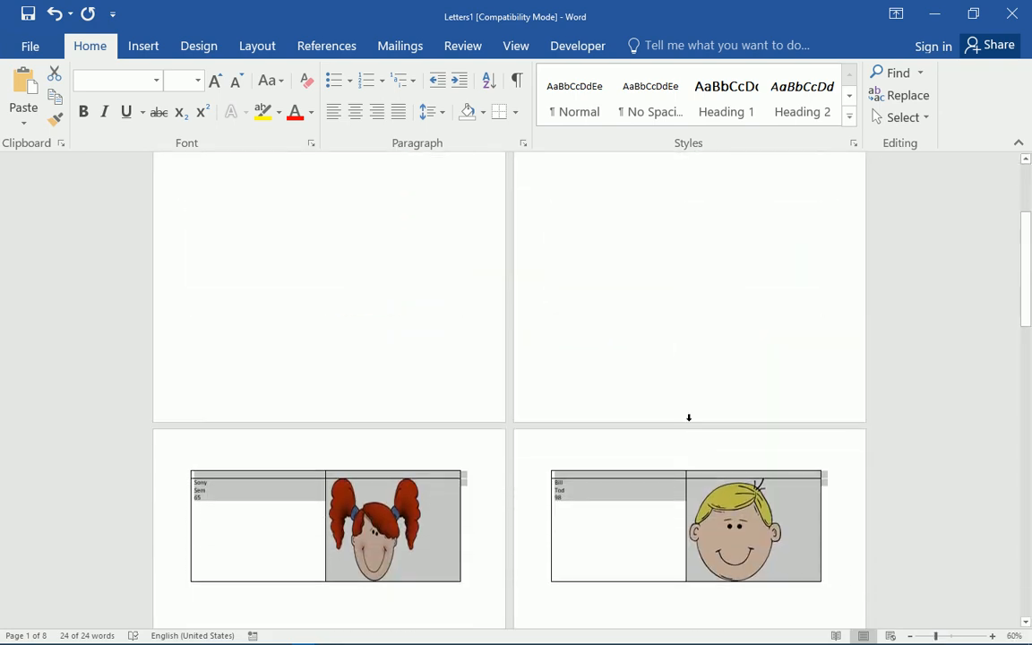
{"action": "scroll", "coordinate": [673, 421], "scroll_direction": "down", "scroll_amount": 6}
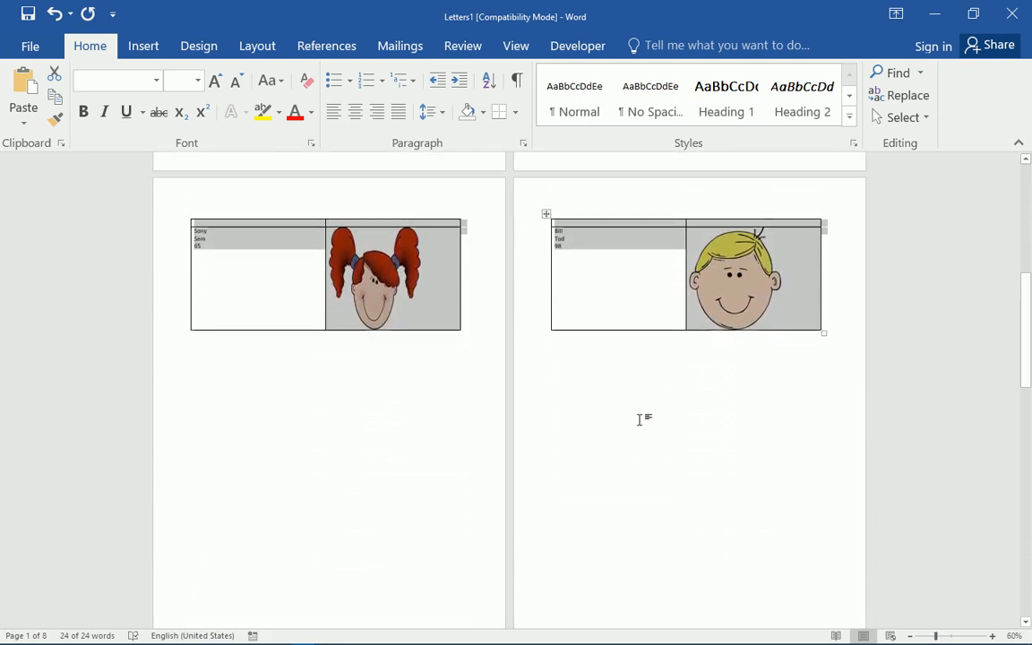
{"action": "scroll", "coordinate": [631, 430], "scroll_direction": "down", "scroll_amount": 5}
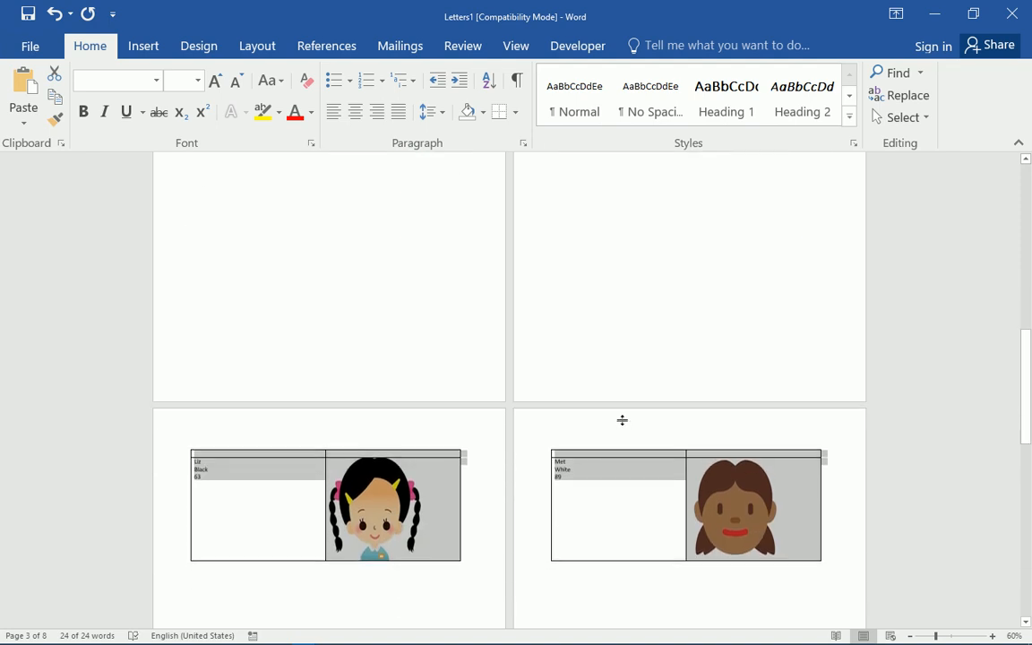
{"action": "scroll", "coordinate": [620, 423], "scroll_direction": "down", "scroll_amount": 5}
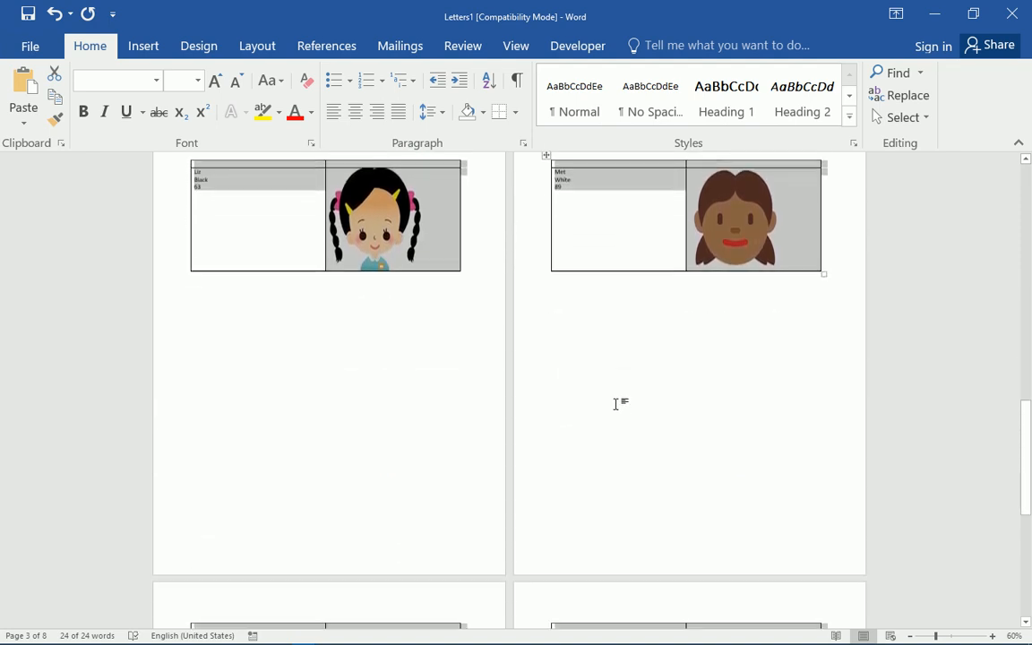
{"action": "scroll", "coordinate": [952, 462], "scroll_direction": "down", "scroll_amount": 5}
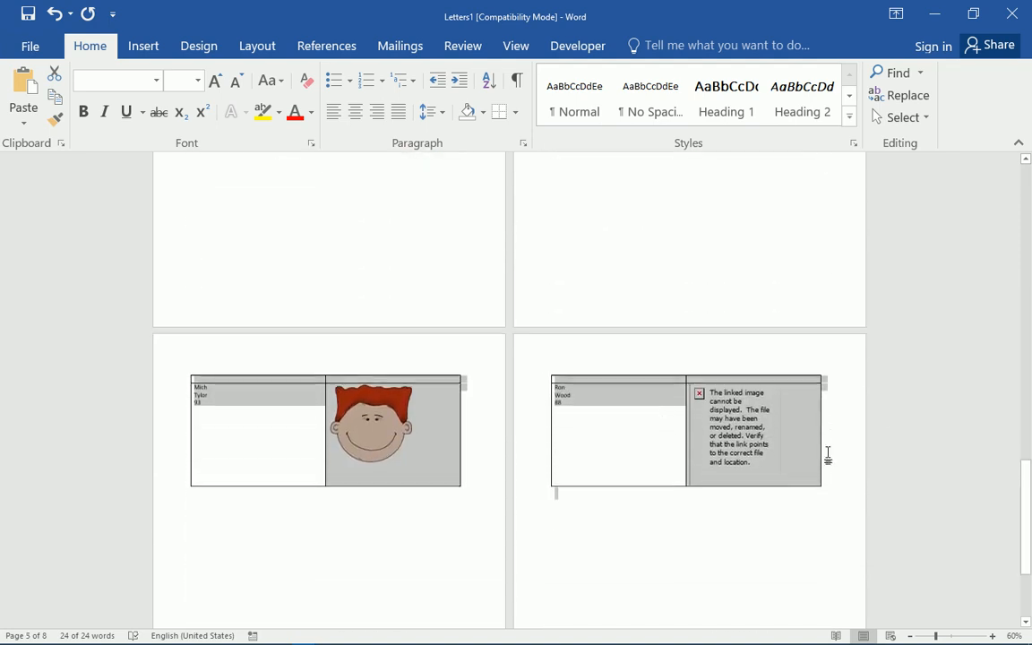
{"action": "scroll", "coordinate": [664, 340], "scroll_direction": "up", "scroll_amount": 8}
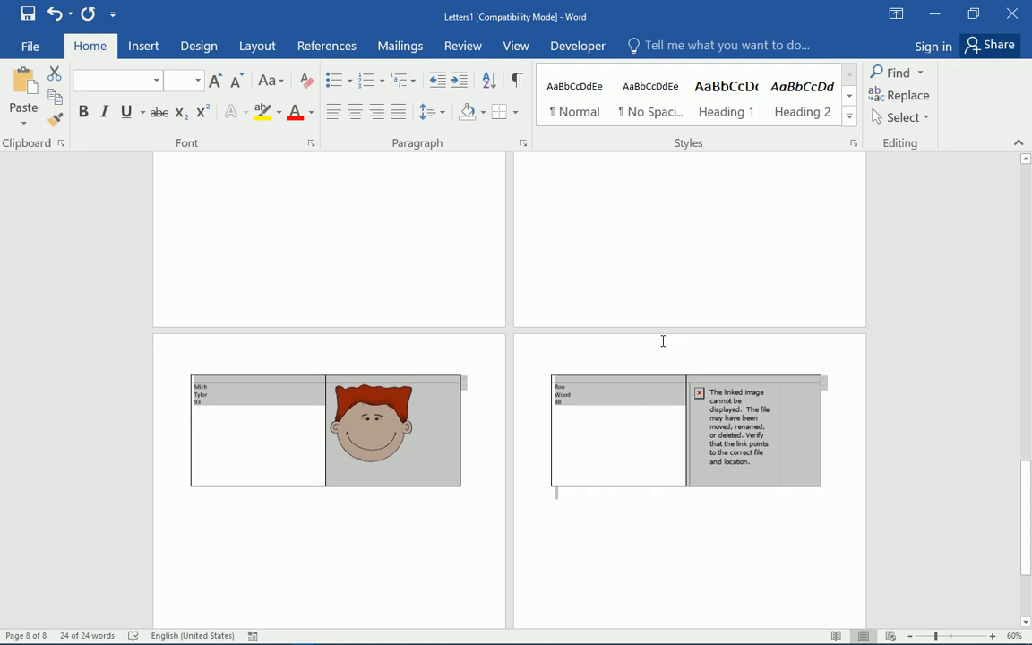
{"action": "scroll", "coordinate": [671, 411], "scroll_direction": "up", "scroll_amount": 8}
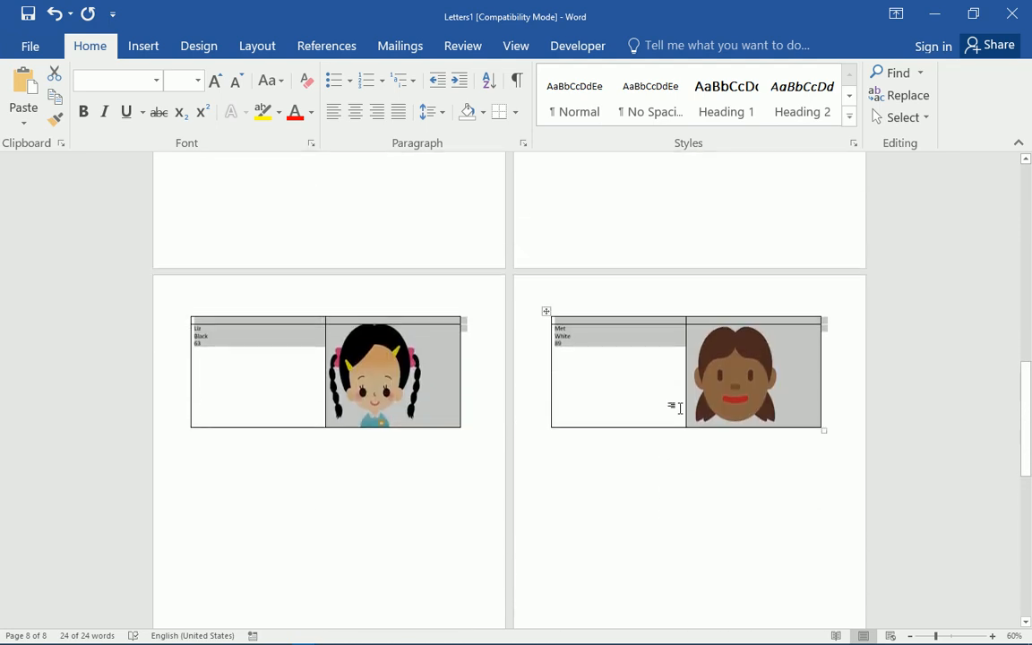
{"action": "scroll", "coordinate": [685, 423], "scroll_direction": "up", "scroll_amount": 8}
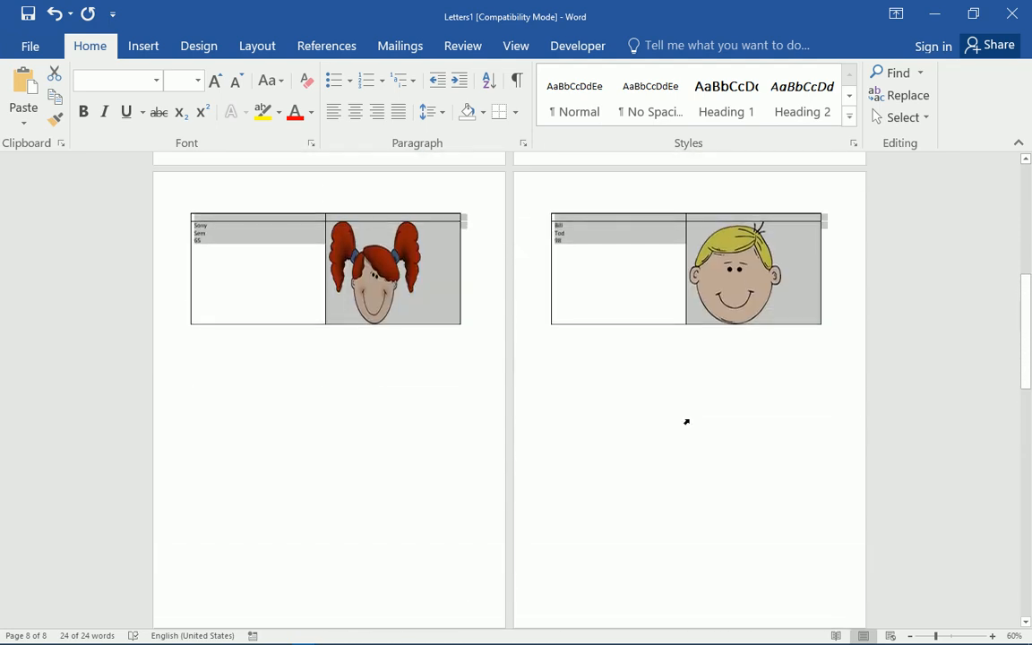
{"action": "scroll", "coordinate": [686, 420], "scroll_direction": "up", "scroll_amount": 4}
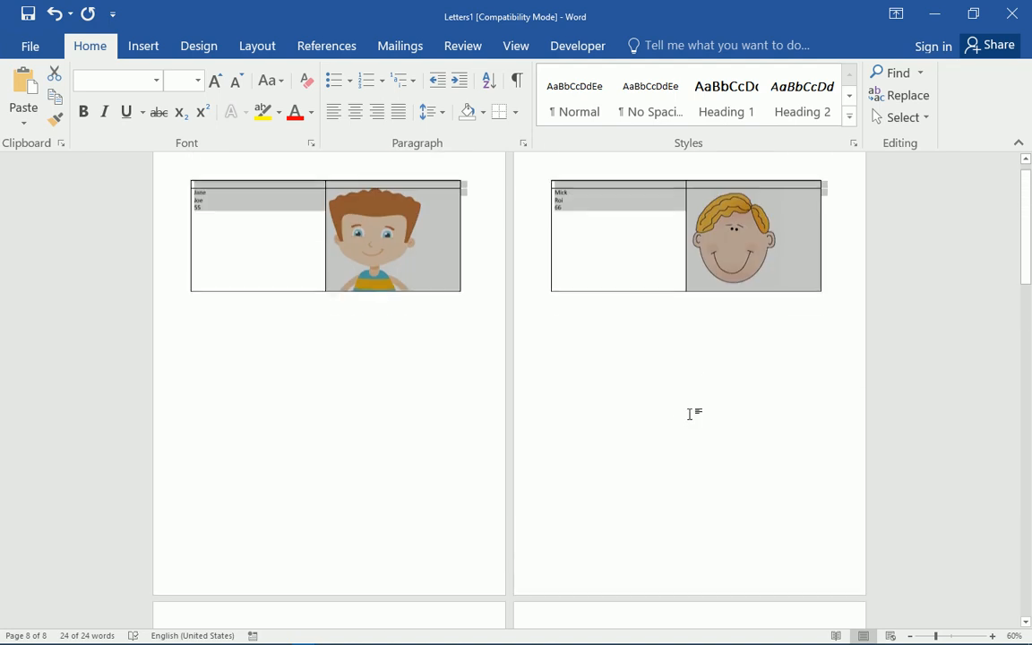
{"action": "scroll", "coordinate": [714, 353], "scroll_direction": "down", "scroll_amount": 8}
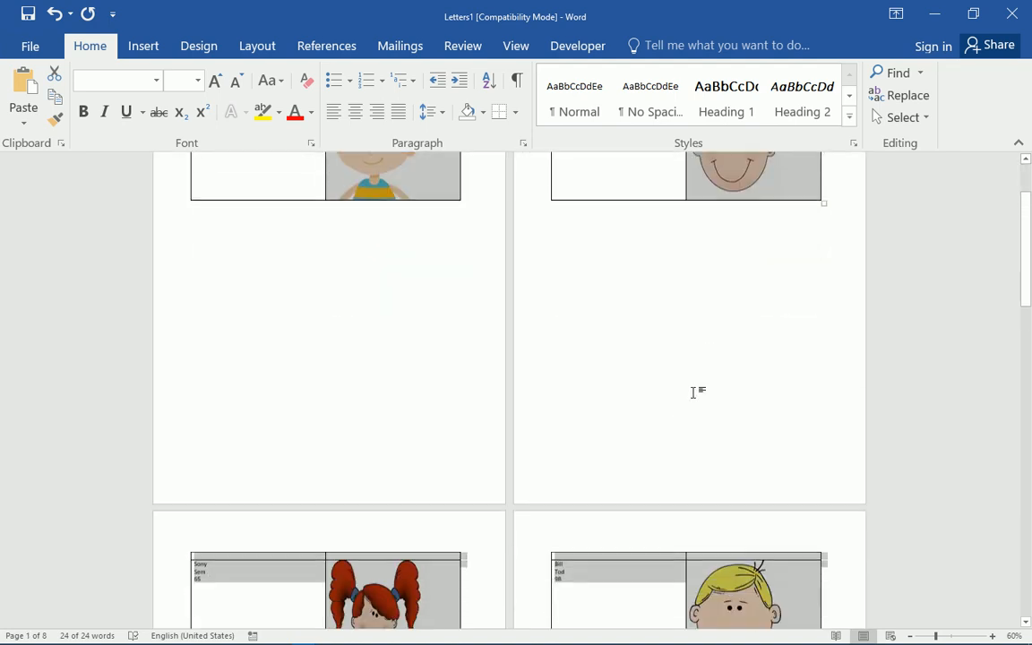
{"action": "scroll", "coordinate": [708, 441], "scroll_direction": "down", "scroll_amount": 6}
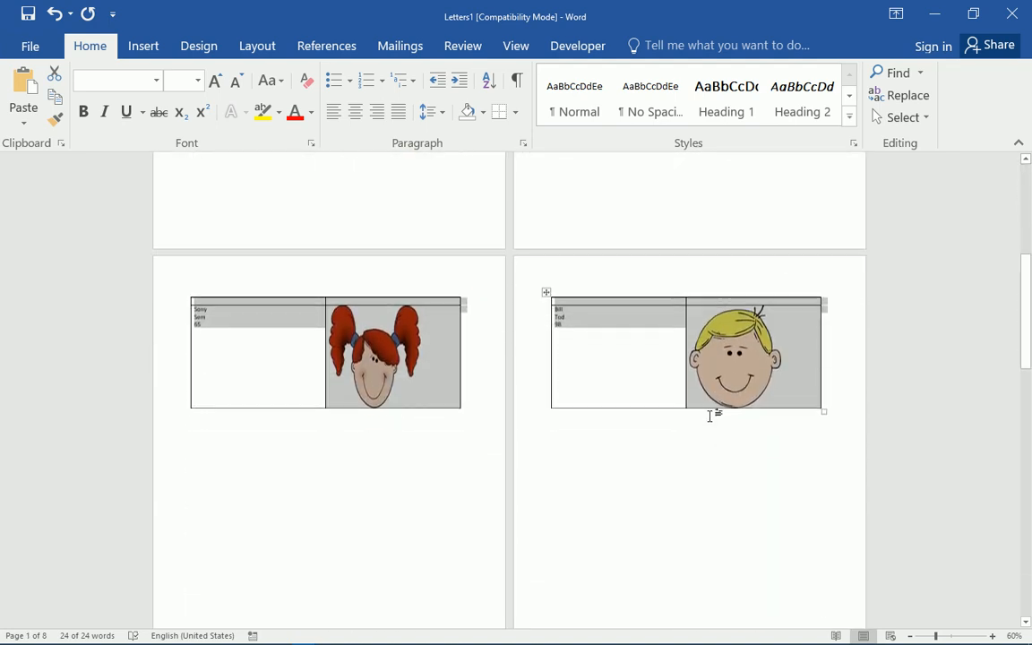
{"action": "scroll", "coordinate": [711, 446], "scroll_direction": "down", "scroll_amount": 8}
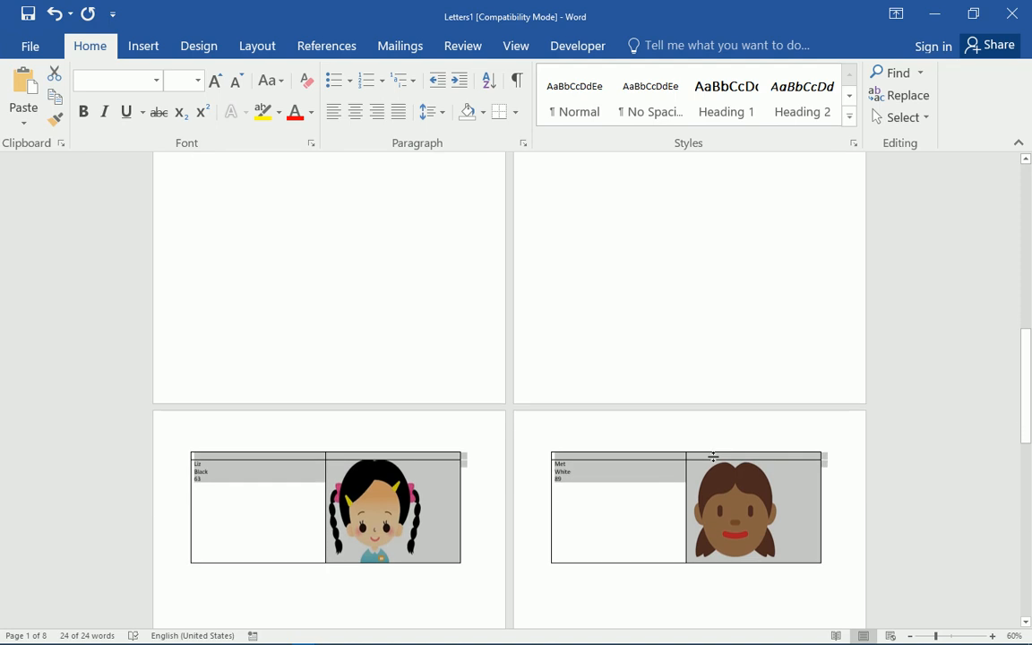
{"action": "scroll", "coordinate": [714, 459], "scroll_direction": "down", "scroll_amount": 4}
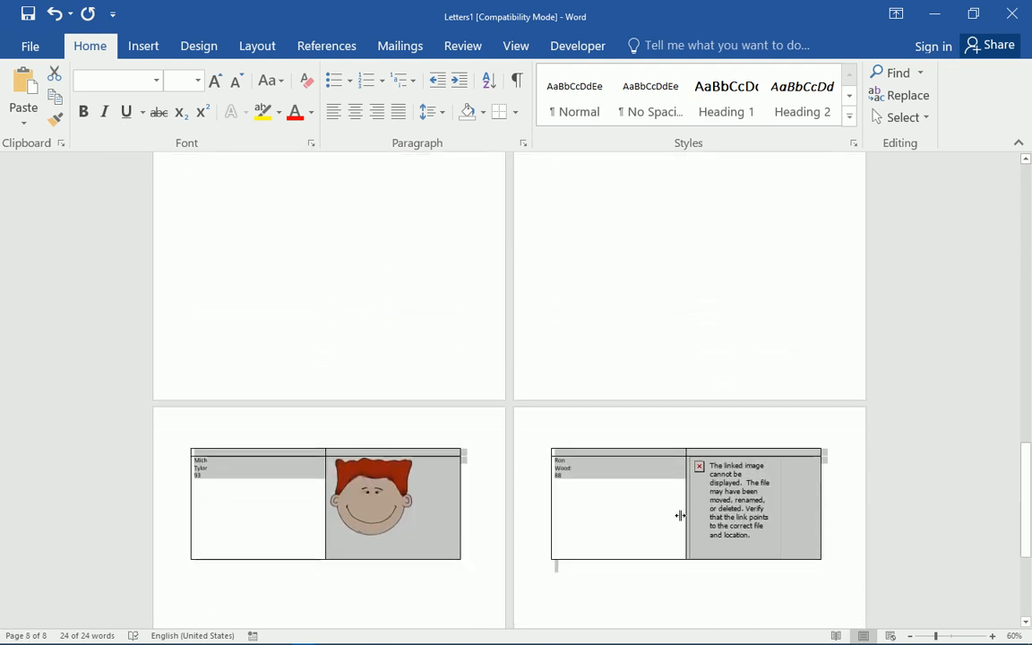
Inspect the linked picture in the last record on page 8 at a larger zoom
{"action": "left_click", "coordinate": [617, 479]}
{"action": "double_click", "coordinate": [748, 475]}
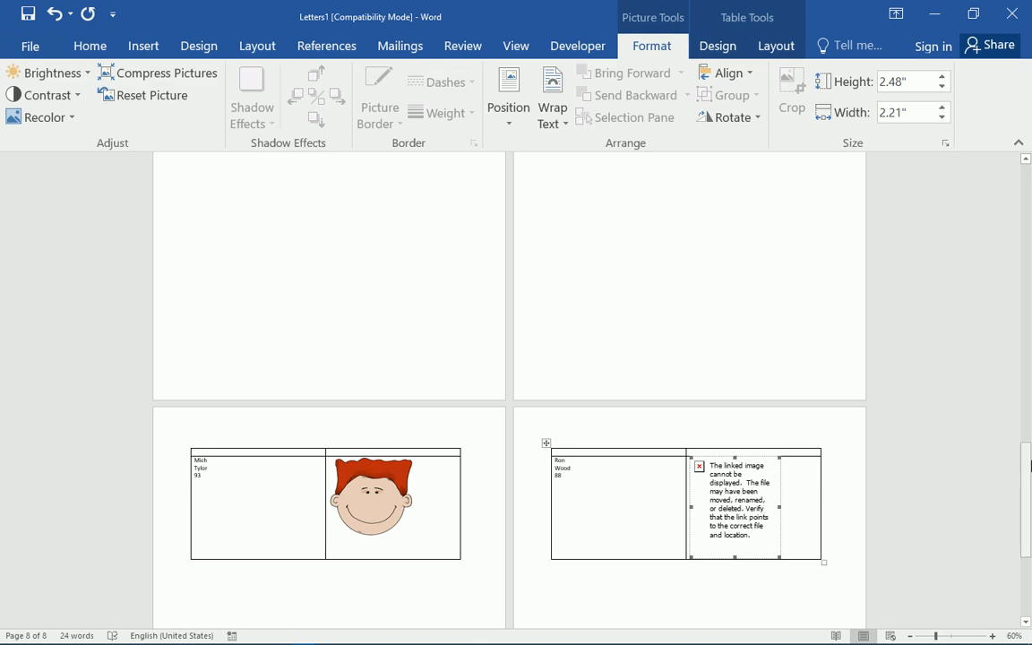
{"action": "scroll", "coordinate": [1030, 466], "scroll_direction": "down", "scroll_amount": 1}
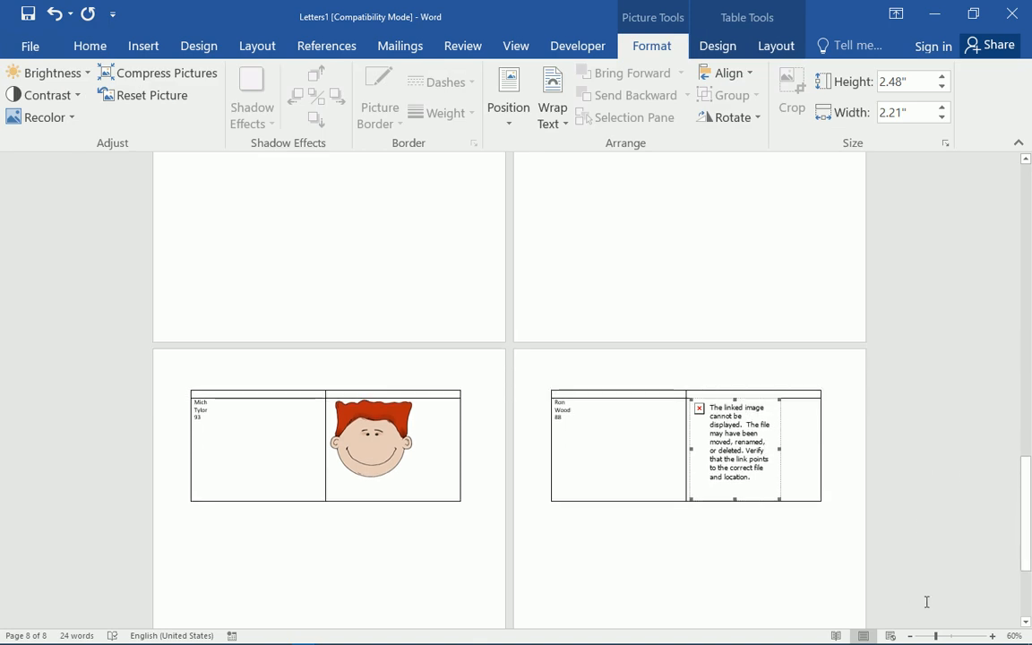
{"action": "left_click_drag", "start_coordinate": [936, 637], "coordinate": [947, 637]}
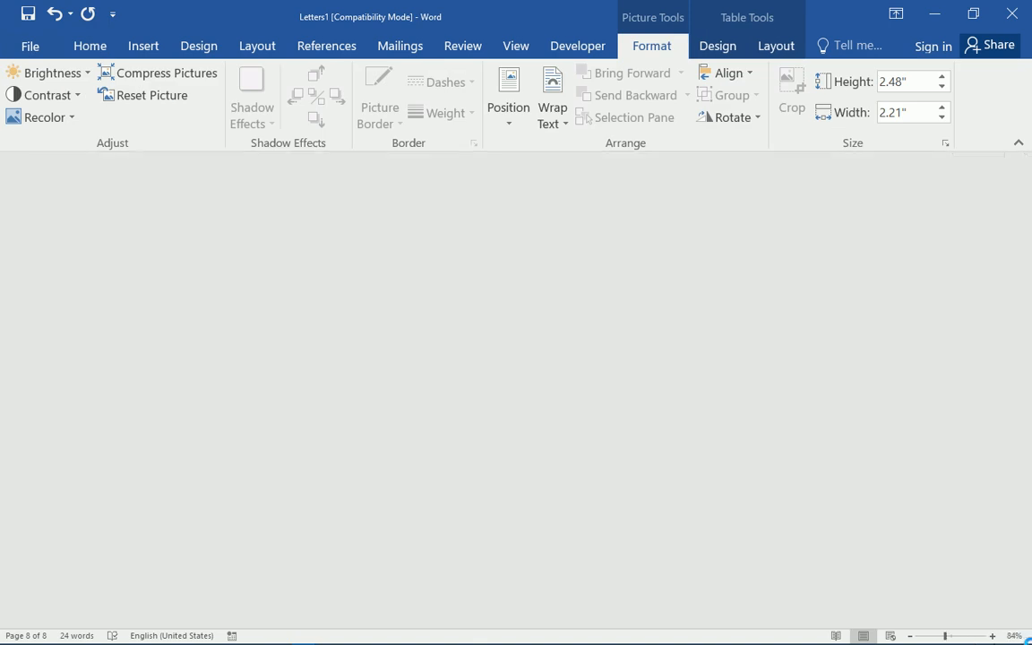
{"action": "left_click", "coordinate": [611, 377]}
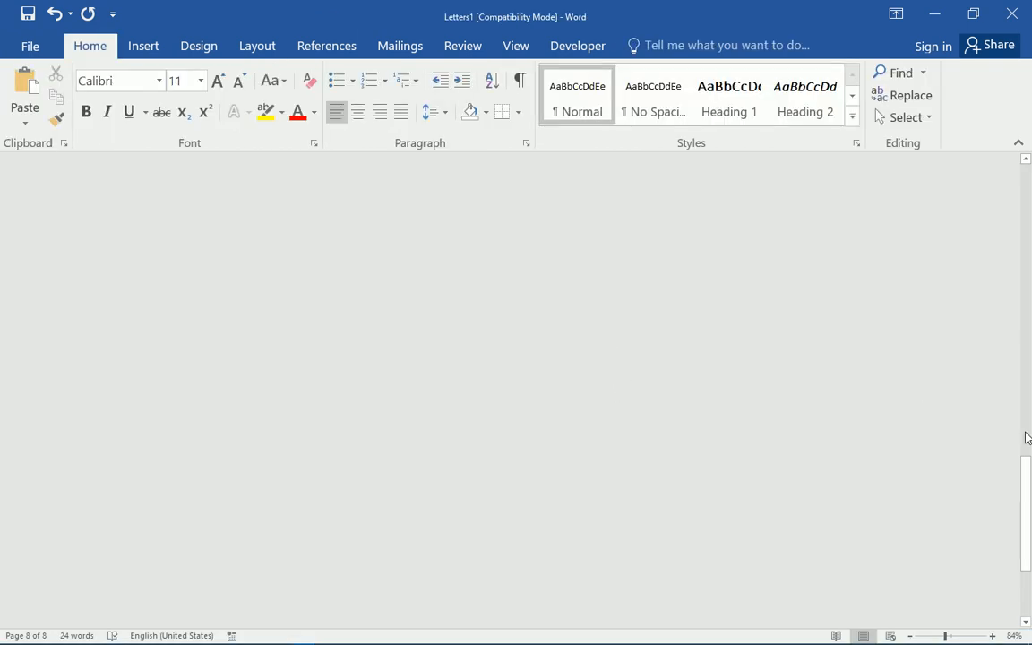
{"action": "left_click_drag", "start_coordinate": [1026, 562], "coordinate": [1031, 625]}
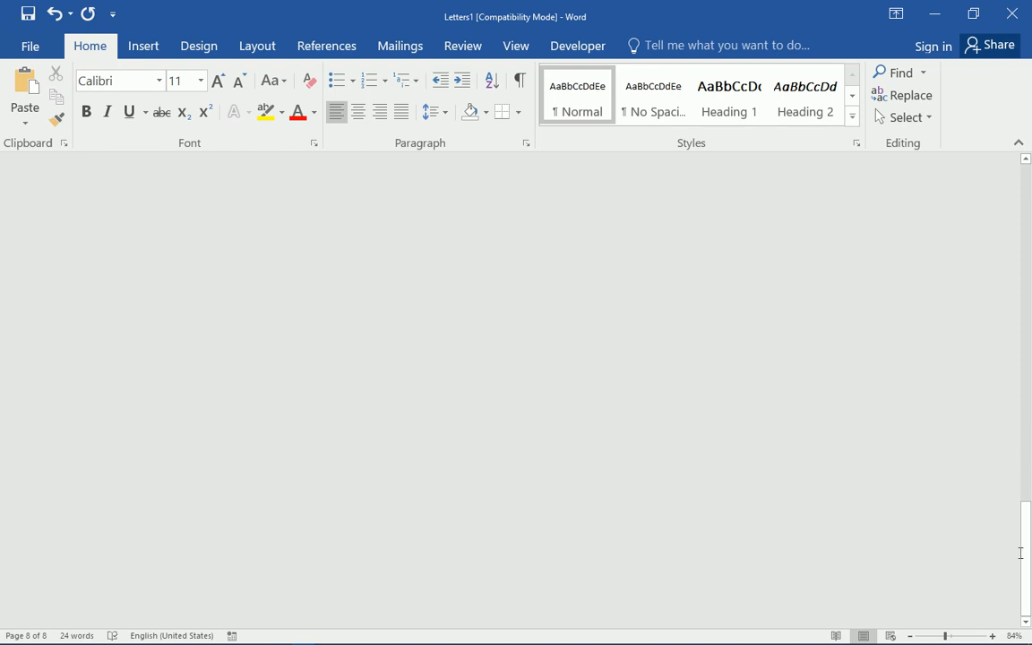
{"action": "scroll", "coordinate": [1024, 542], "scroll_direction": "up", "scroll_amount": 15}
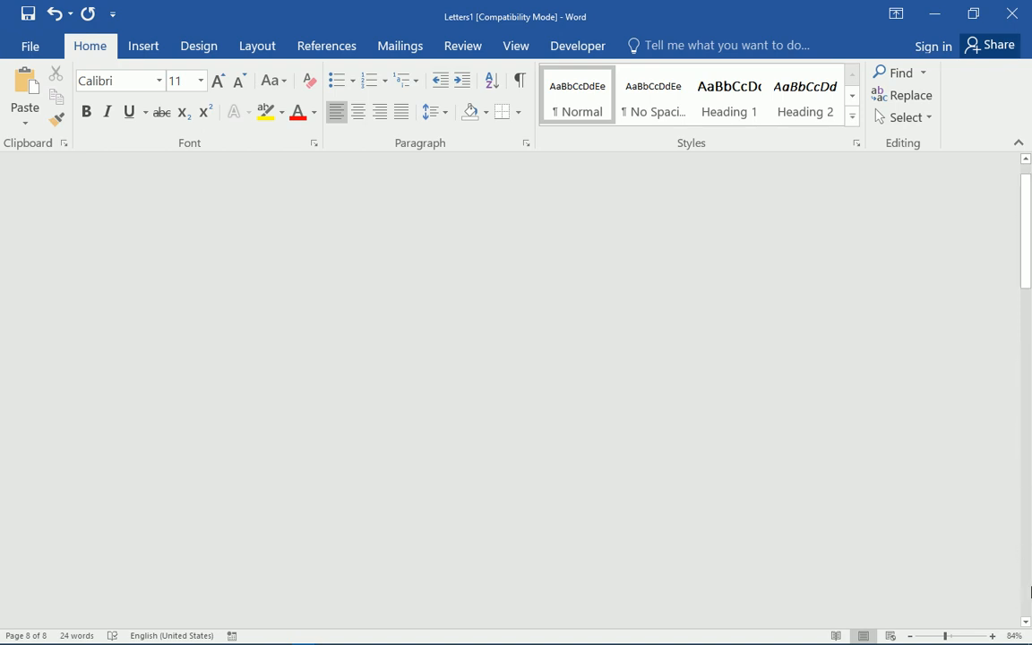
{"action": "left_click_drag", "start_coordinate": [1029, 203], "coordinate": [1020, 153]}
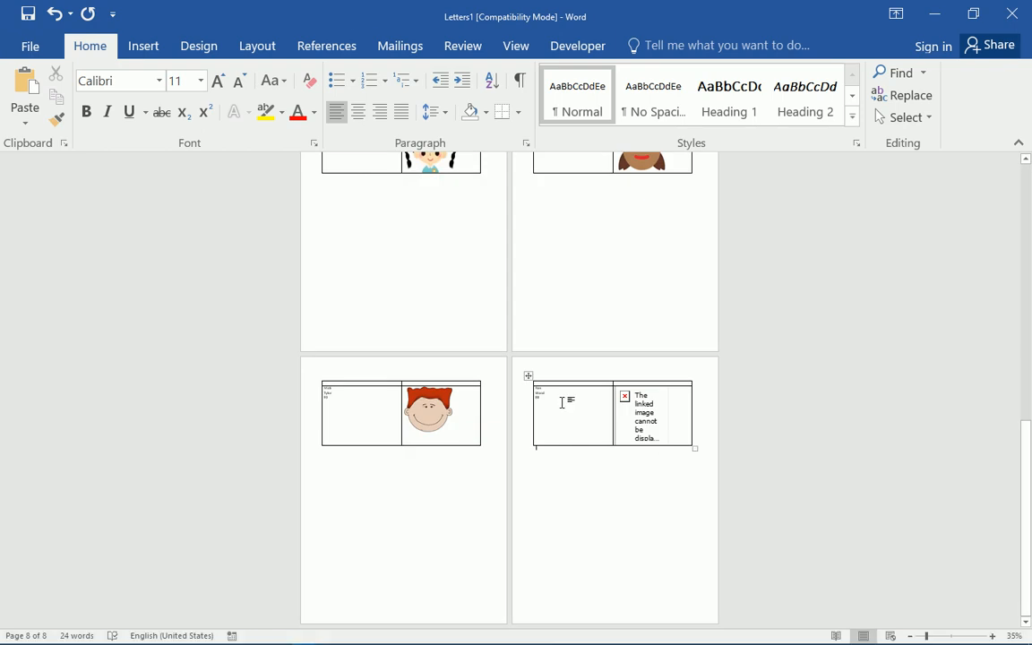
{"action": "left_click", "coordinate": [562, 403]}
{"action": "left_click", "coordinate": [644, 412]}
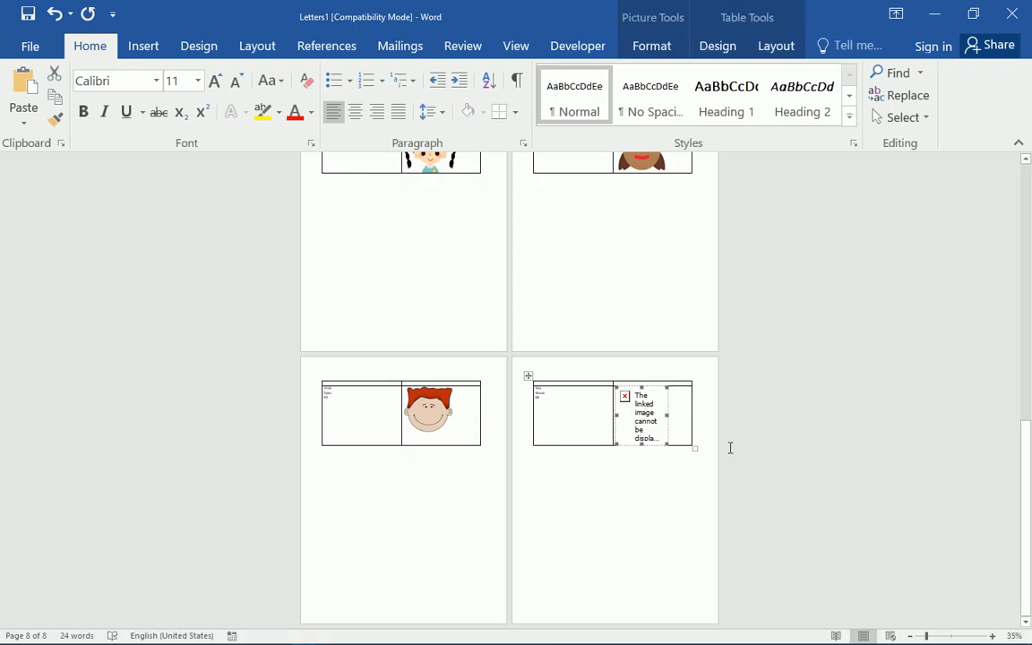
{"action": "left_click_drag", "start_coordinate": [927, 638], "coordinate": [1000, 644]}
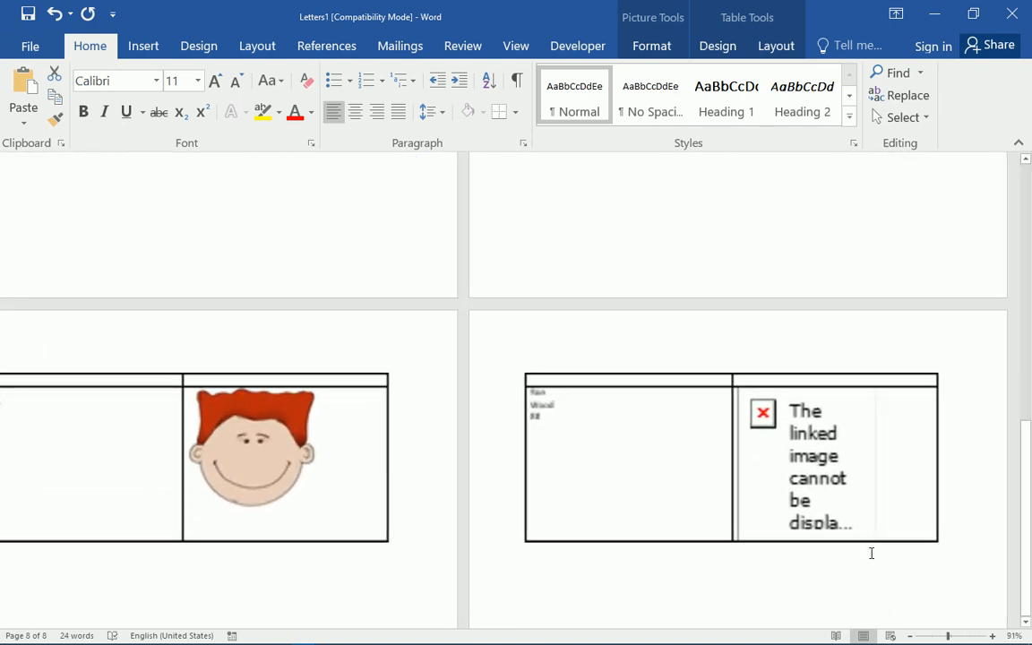
{"action": "left_click", "coordinate": [360, 399]}
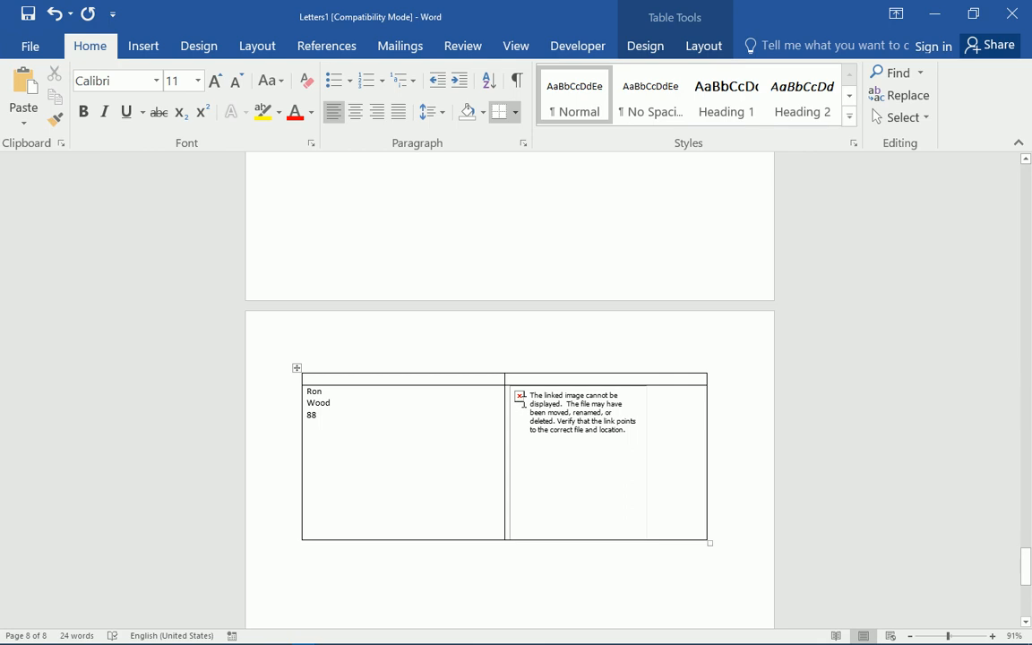
{"action": "left_click", "coordinate": [552, 429]}
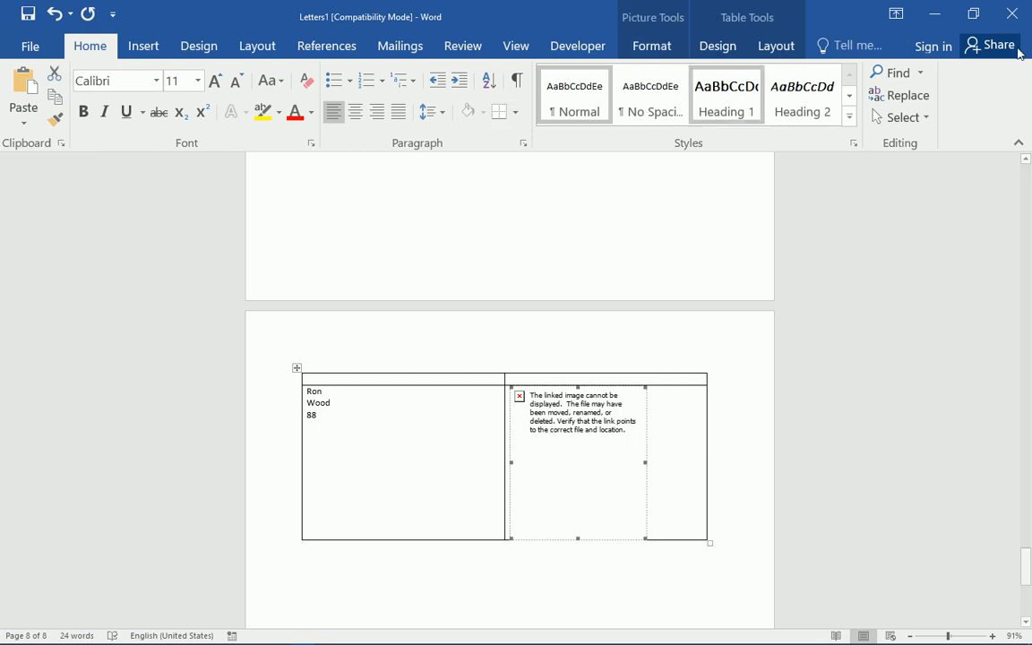
Switch to the IMAGES folder and open Ron.png for editing in Paint
{"action": "left_click", "coordinate": [937, 14]}
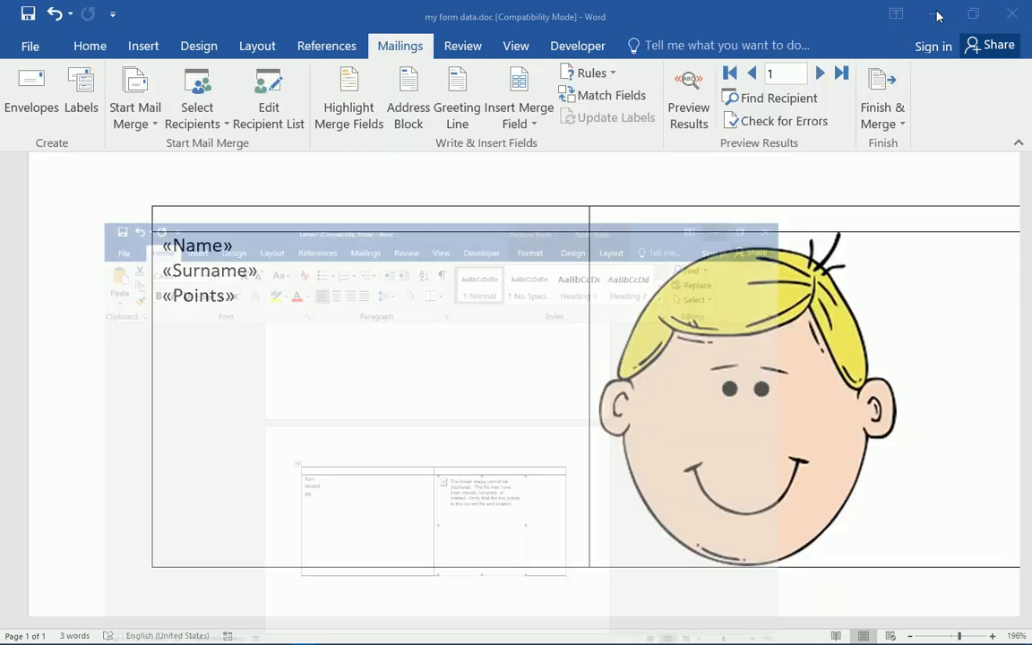
{"action": "left_click", "coordinate": [937, 14]}
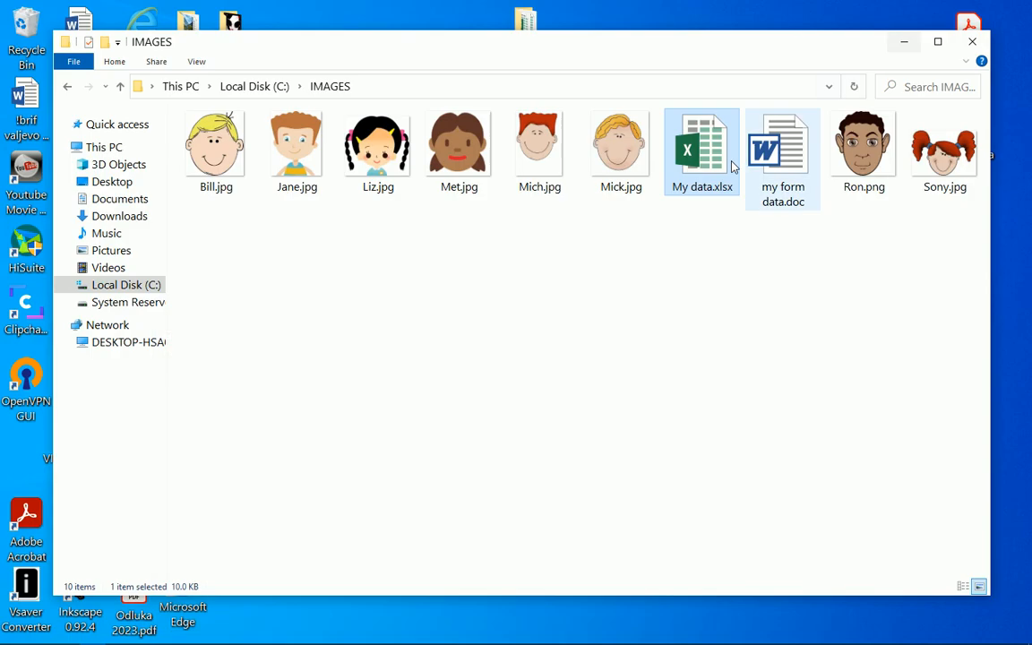
{"action": "left_click", "coordinate": [878, 193]}
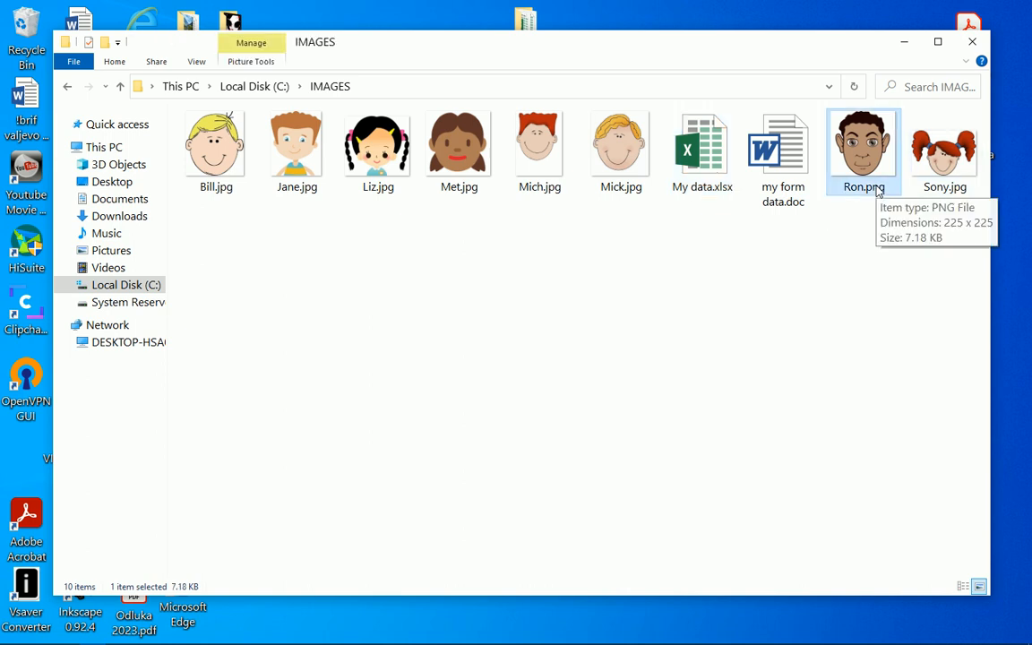
{"action": "right_click", "coordinate": [878, 193]}
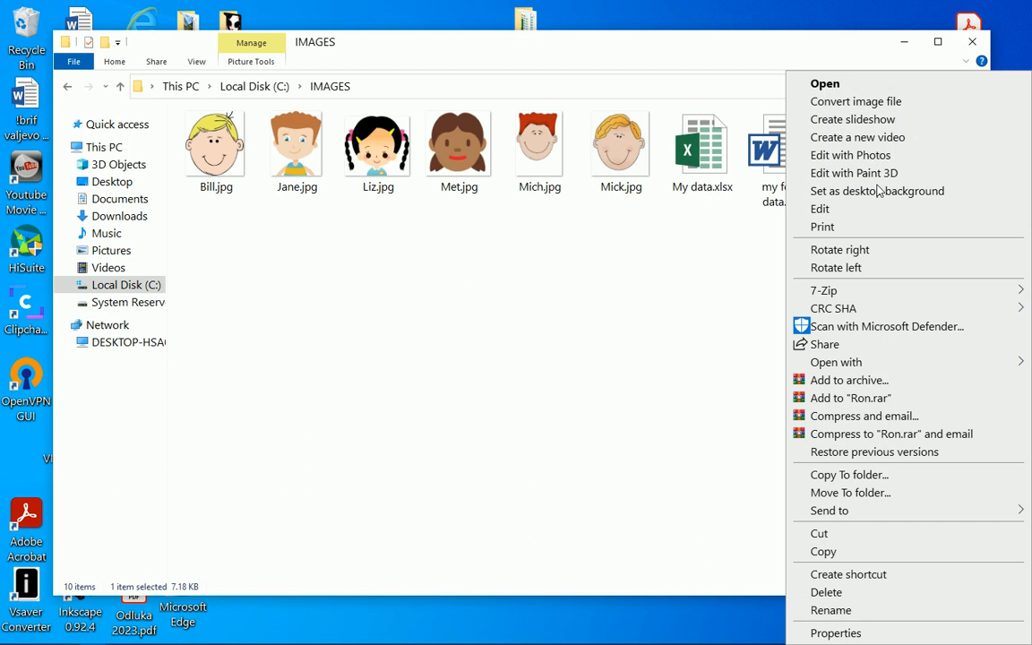
{"action": "left_click", "coordinate": [822, 210]}
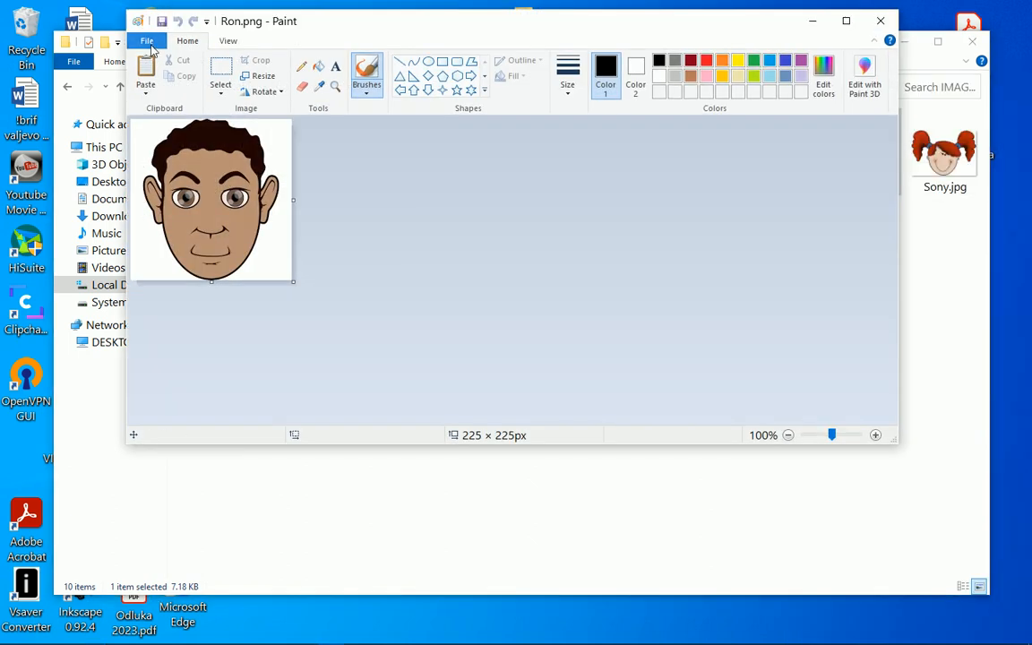
{"action": "left_click", "coordinate": [148, 42]}
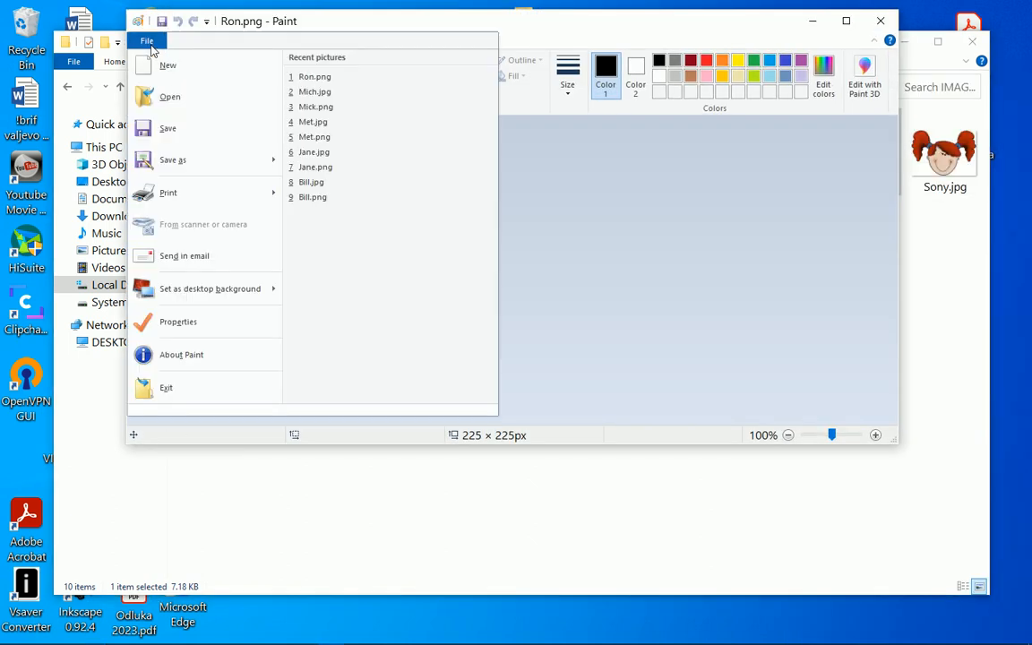
{"action": "left_click", "coordinate": [184, 163]}
{"action": "left_click", "coordinate": [737, 368]}
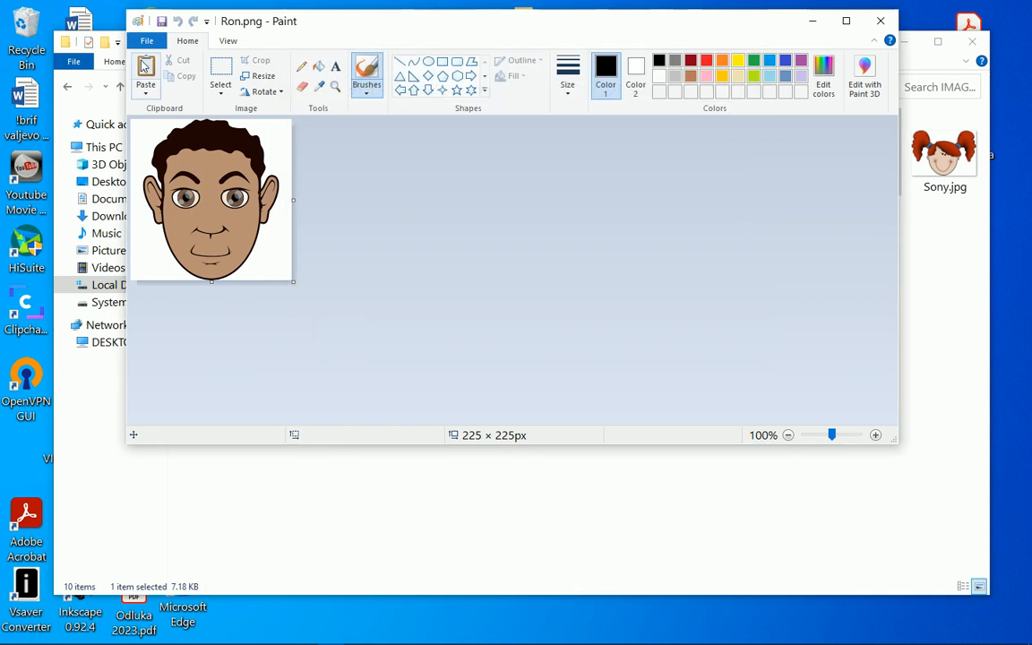
Save the picture in JPEG format as Ron.jpg in the IMAGES folder and close Paint
{"action": "left_click", "coordinate": [146, 42]}
{"action": "mouse_move", "coordinate": [202, 165]}
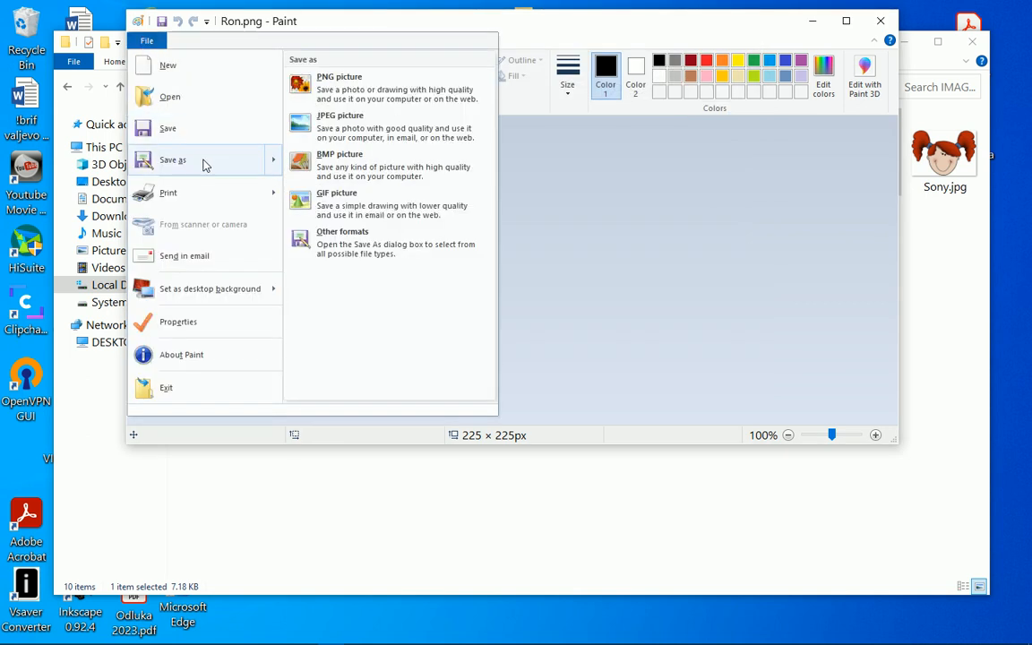
{"action": "left_click", "coordinate": [363, 129]}
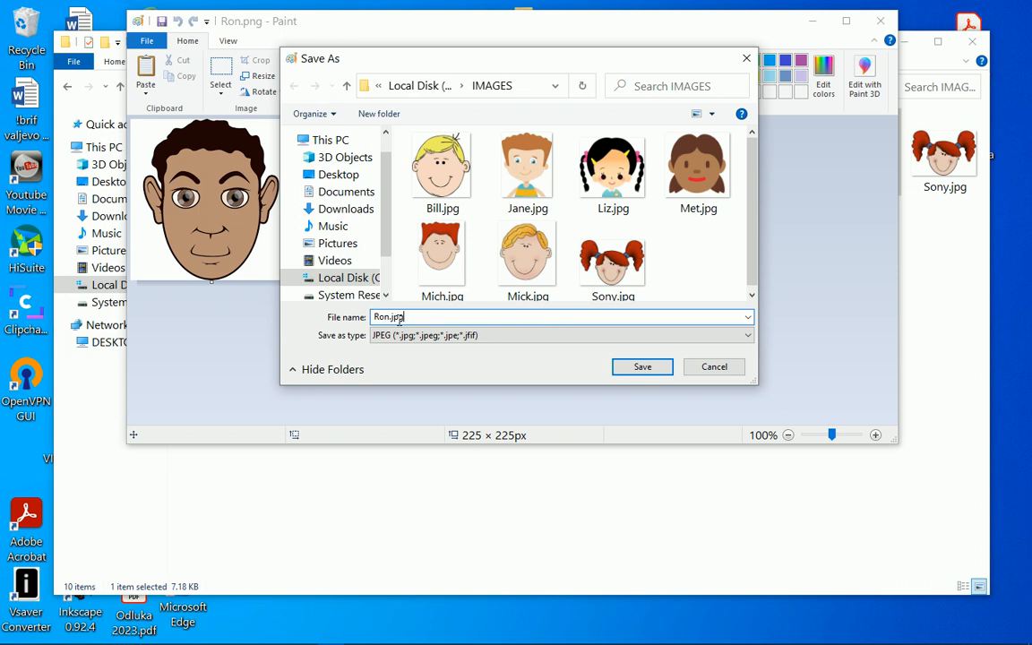
{"action": "left_click", "coordinate": [645, 367]}
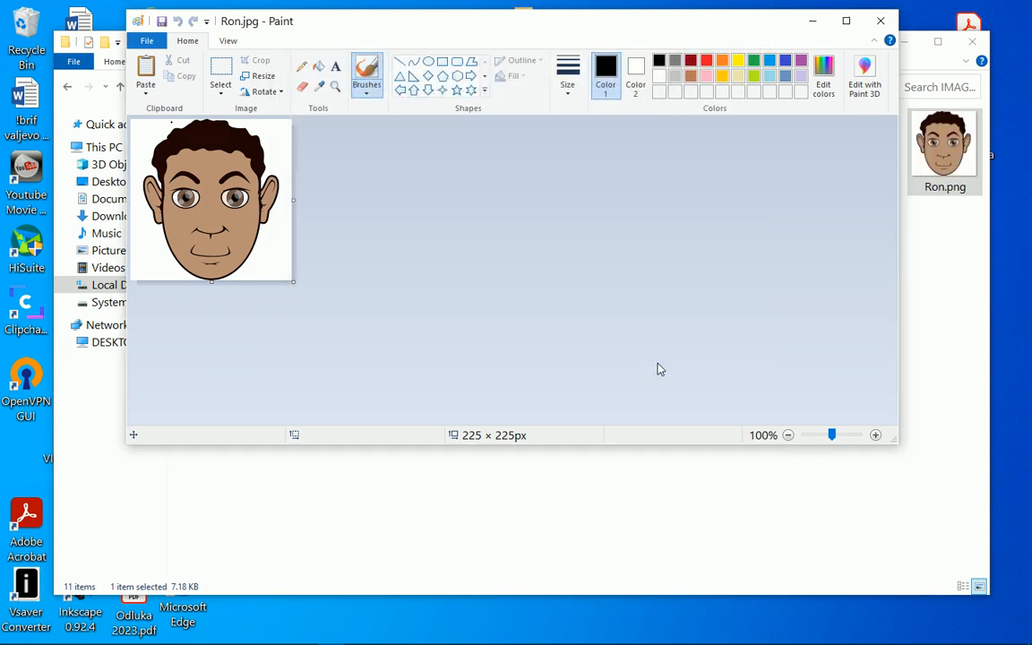
{"action": "left_click", "coordinate": [882, 21]}
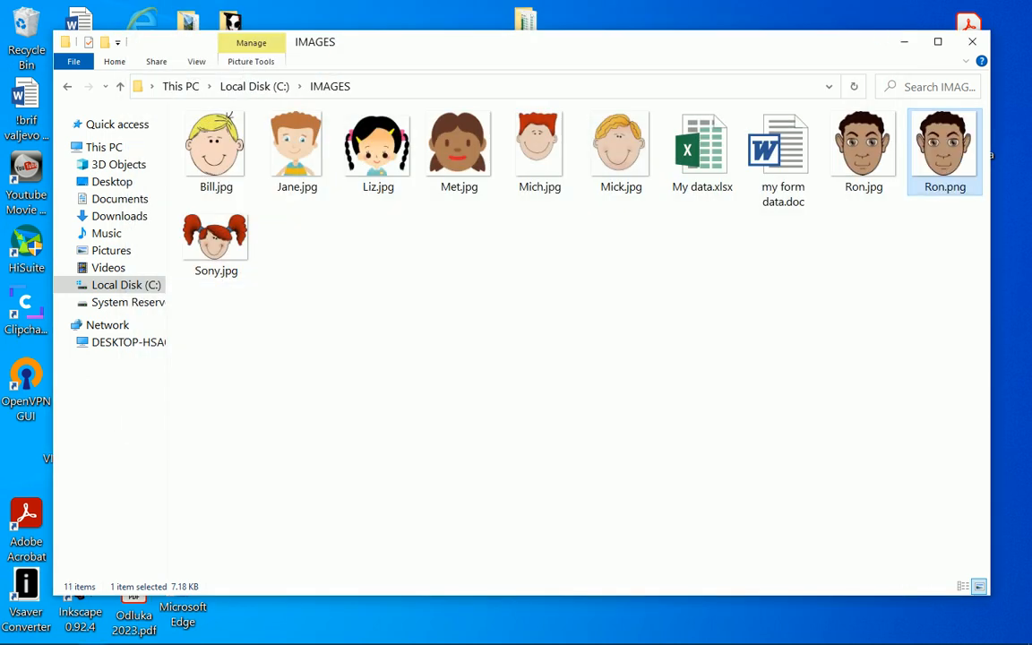
Switch to the merged Letters1 document in Word and review every record's picture from page 8 back to page 1
{"action": "left_click", "coordinate": [305, 634]}
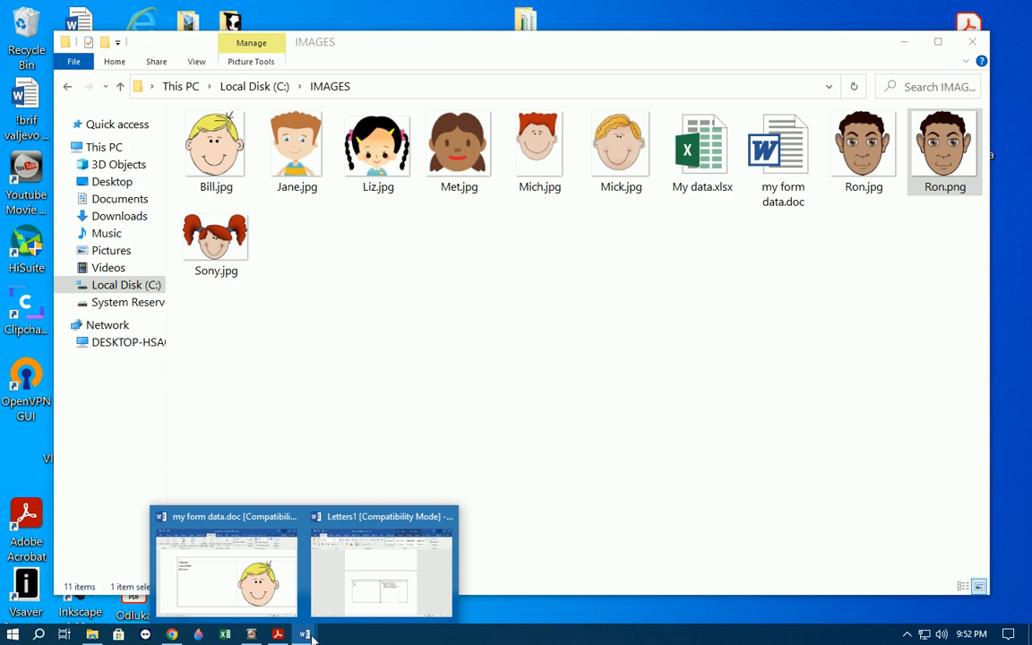
{"action": "left_click", "coordinate": [360, 613]}
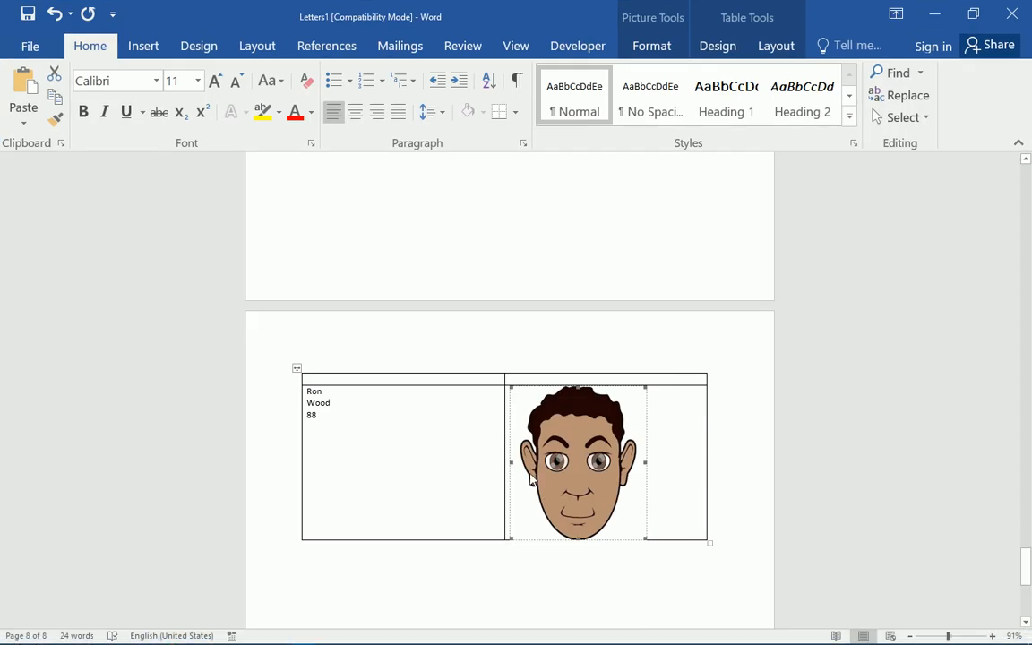
{"action": "scroll", "coordinate": [532, 441], "scroll_direction": "down", "scroll_amount": 3}
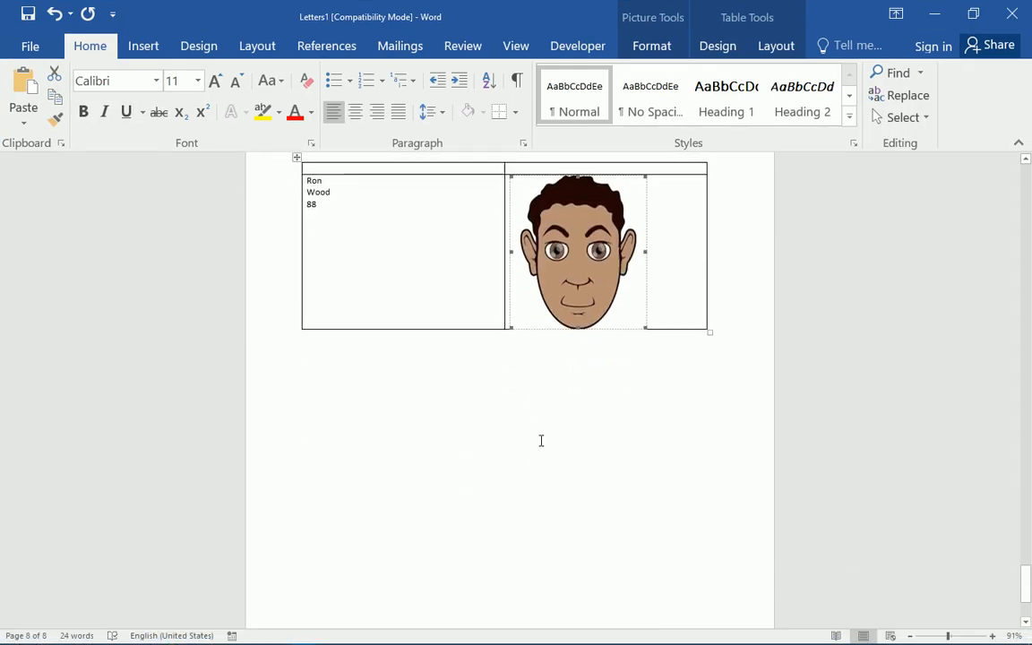
{"action": "scroll", "coordinate": [542, 442], "scroll_direction": "up", "scroll_amount": 3}
{"action": "scroll", "coordinate": [544, 444], "scroll_direction": "up", "scroll_amount": 5}
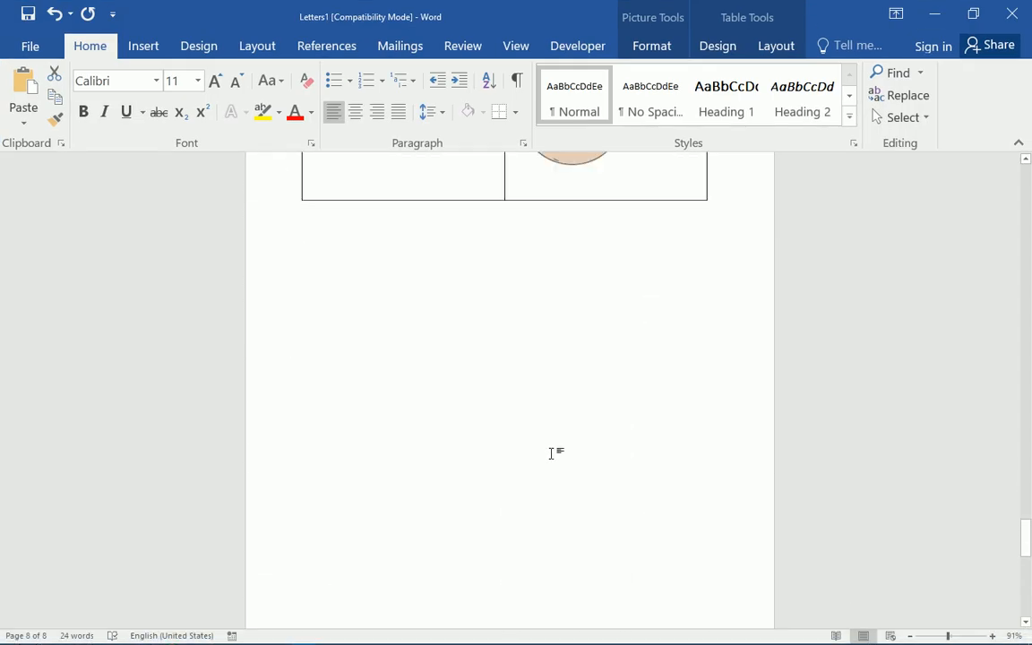
{"action": "scroll", "coordinate": [548, 445], "scroll_direction": "up", "scroll_amount": 10}
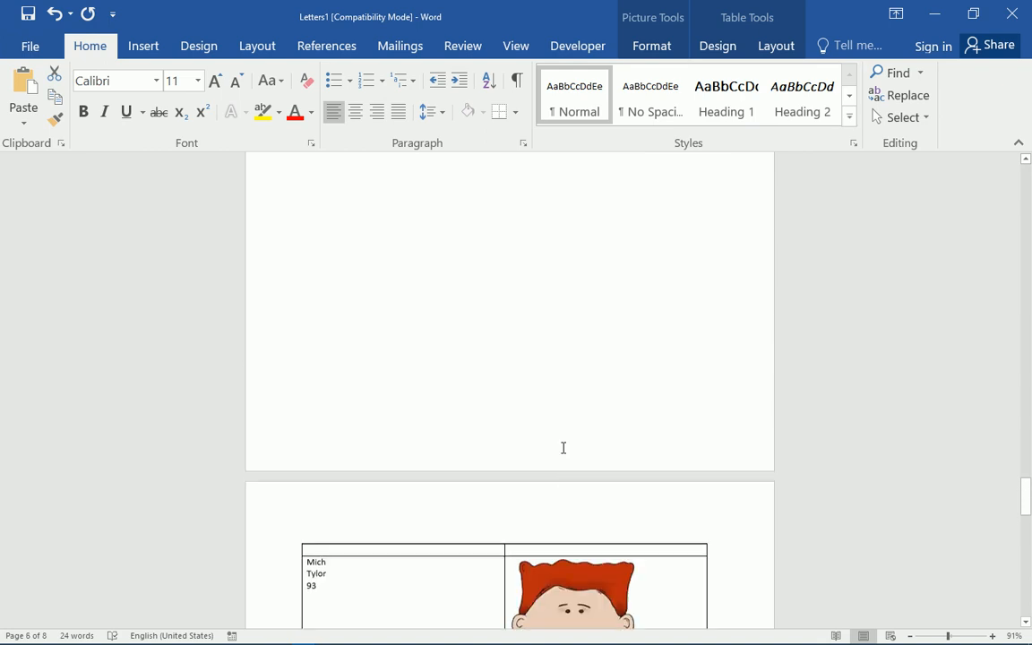
{"action": "scroll", "coordinate": [555, 445], "scroll_direction": "up", "scroll_amount": 10}
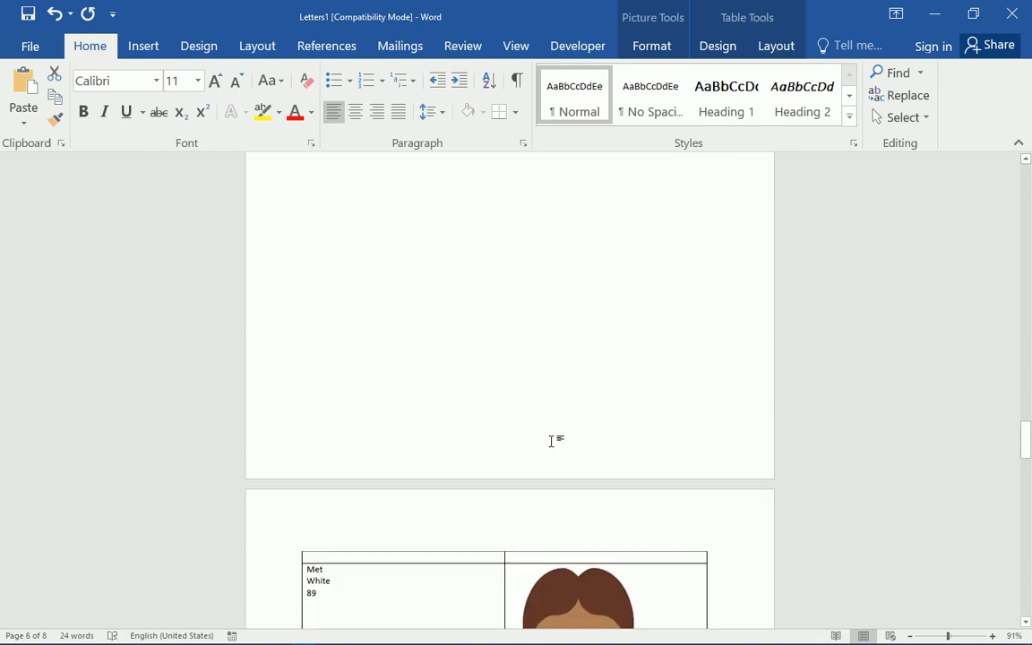
{"action": "scroll", "coordinate": [548, 441], "scroll_direction": "up", "scroll_amount": 10}
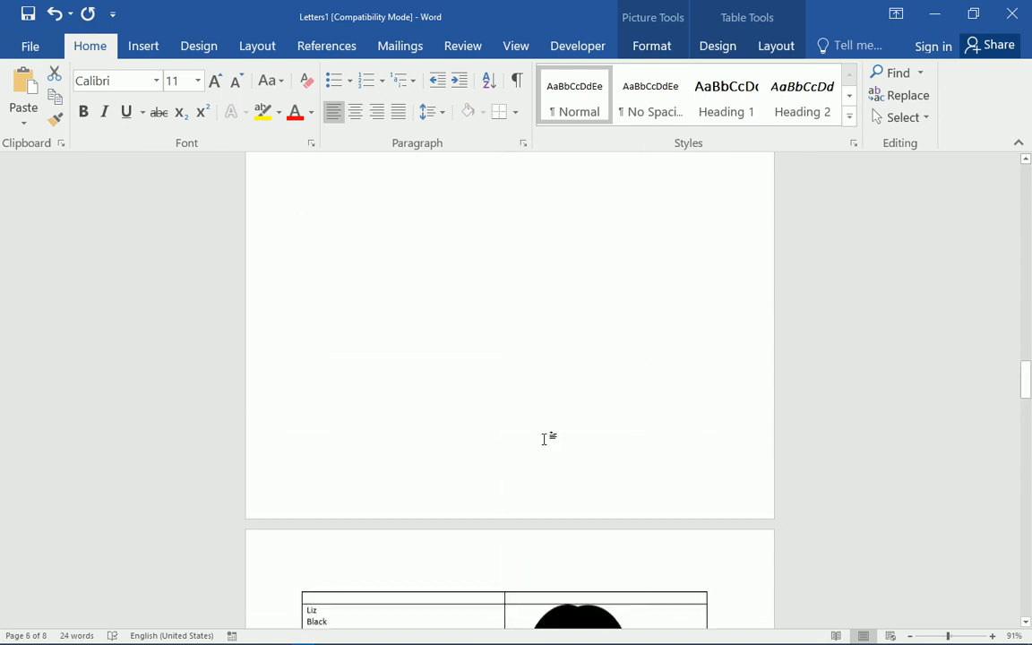
{"action": "scroll", "coordinate": [542, 437], "scroll_direction": "up", "scroll_amount": 10}
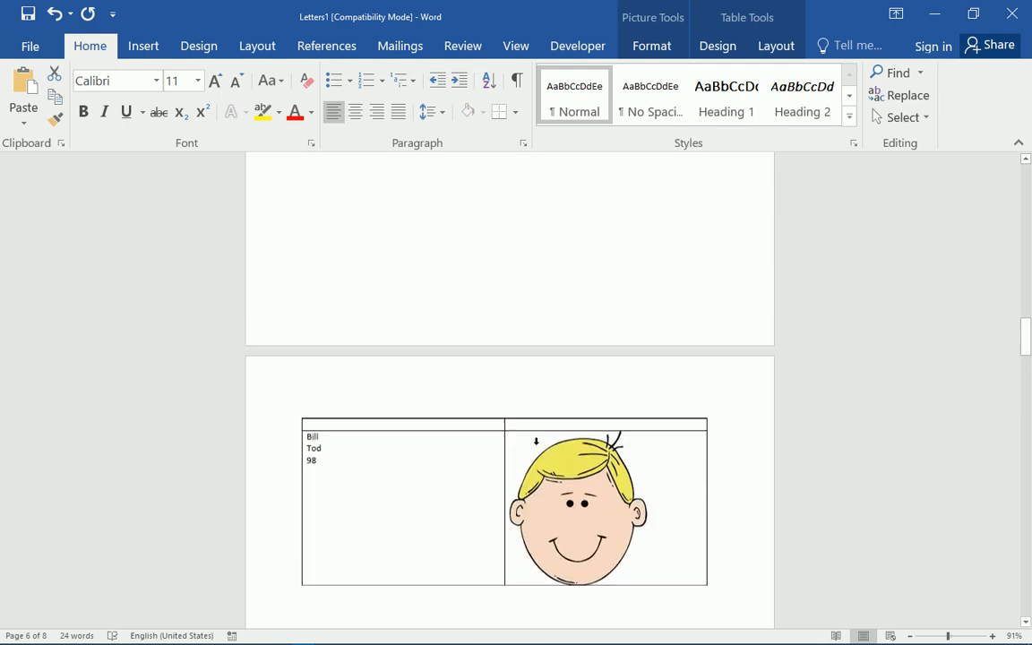
{"action": "scroll", "coordinate": [536, 443], "scroll_direction": "up", "scroll_amount": 10}
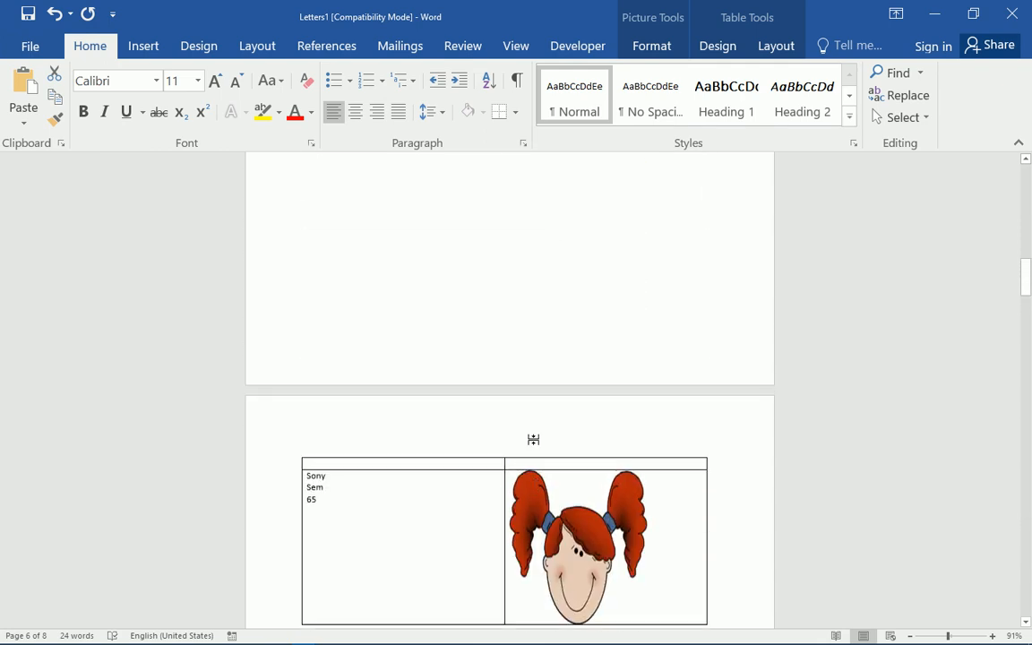
{"action": "scroll", "coordinate": [531, 441], "scroll_direction": "up", "scroll_amount": 10}
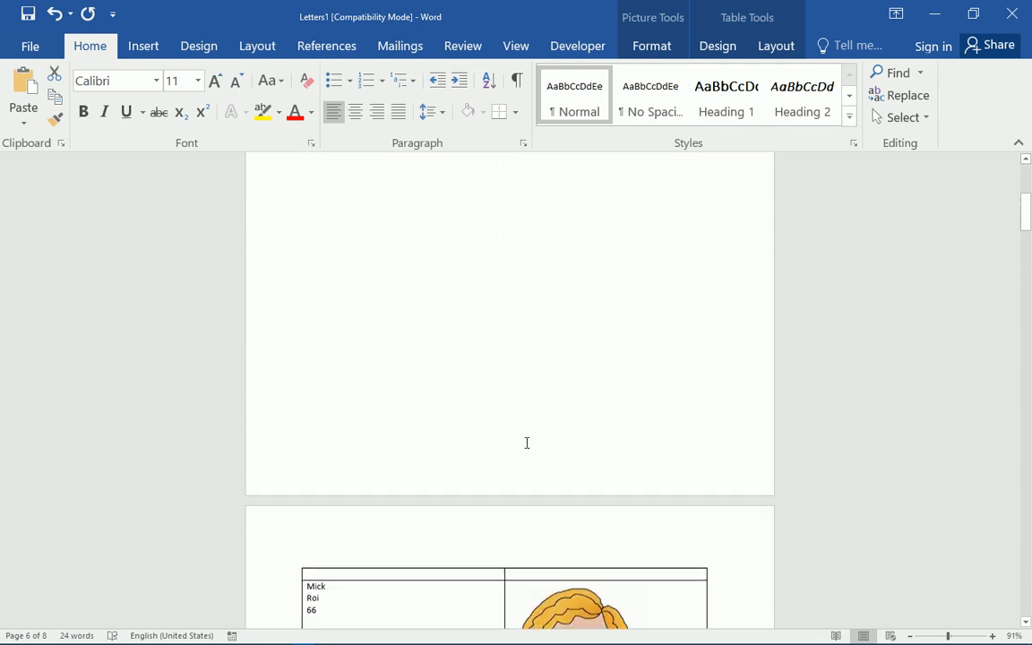
{"action": "scroll", "coordinate": [526, 442], "scroll_direction": "up", "scroll_amount": 3}
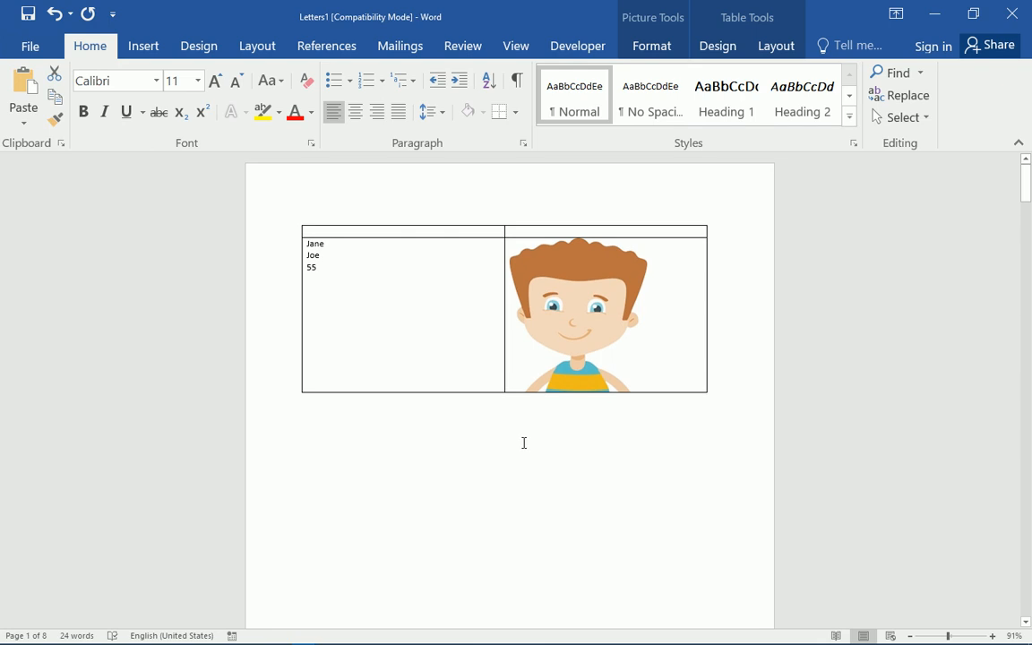